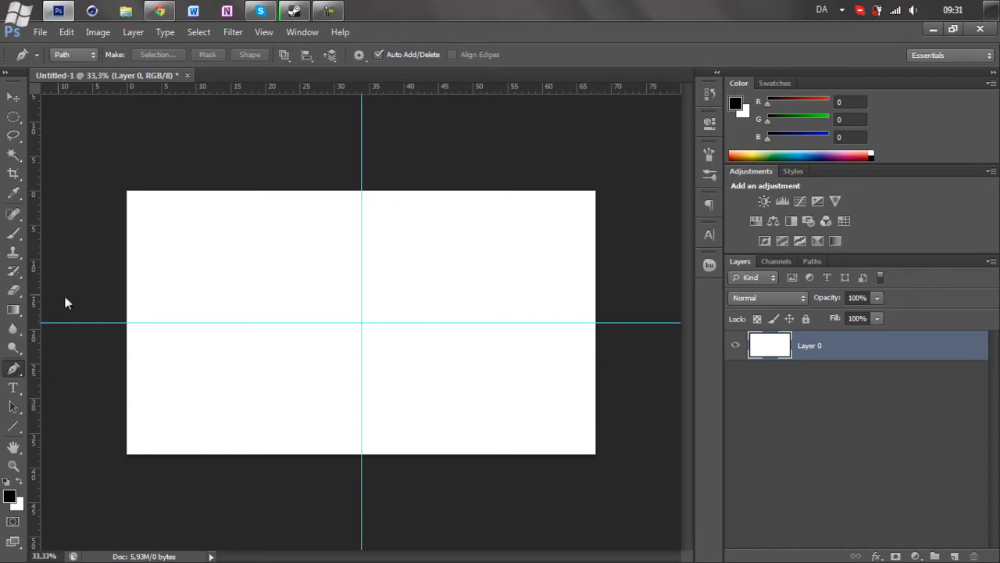
{"action": "right_click", "coordinate": [13, 368]}
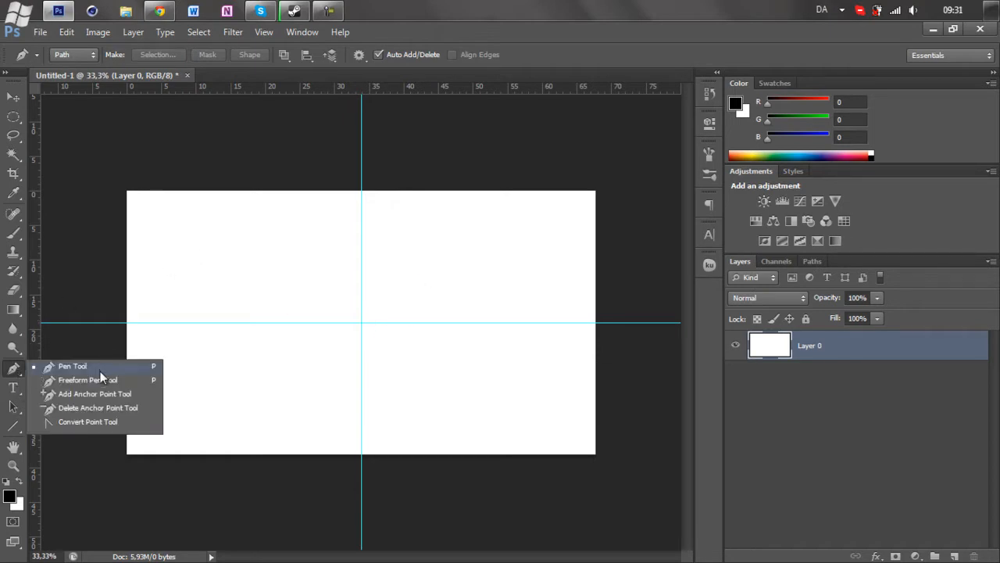
{"action": "left_click", "coordinate": [520, 31]}
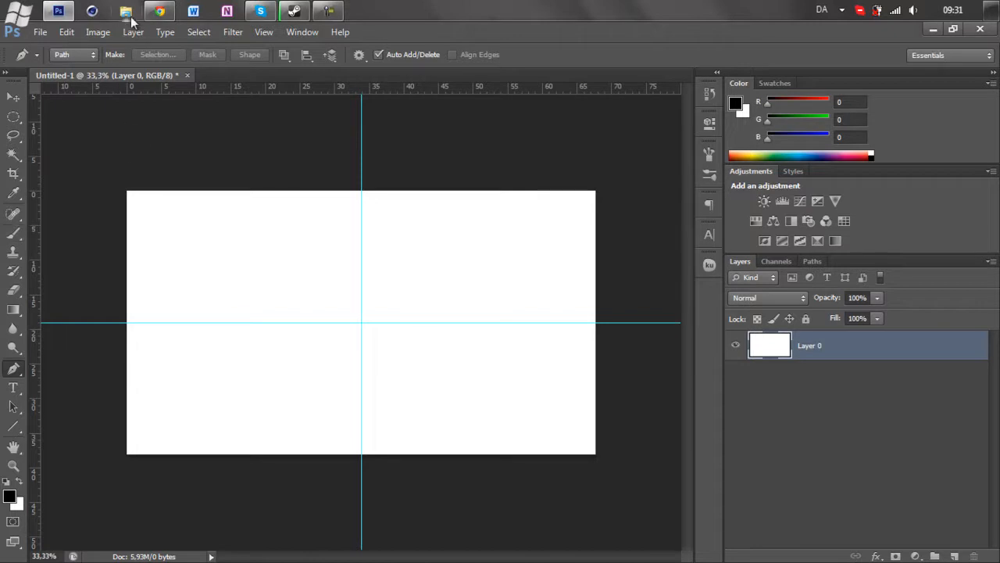
Choose the Elliptical Marquee tool and add a new empty layer above Layer 0
{"action": "left_click_drag", "start_coordinate": [13, 117], "coordinate": [67, 130]}
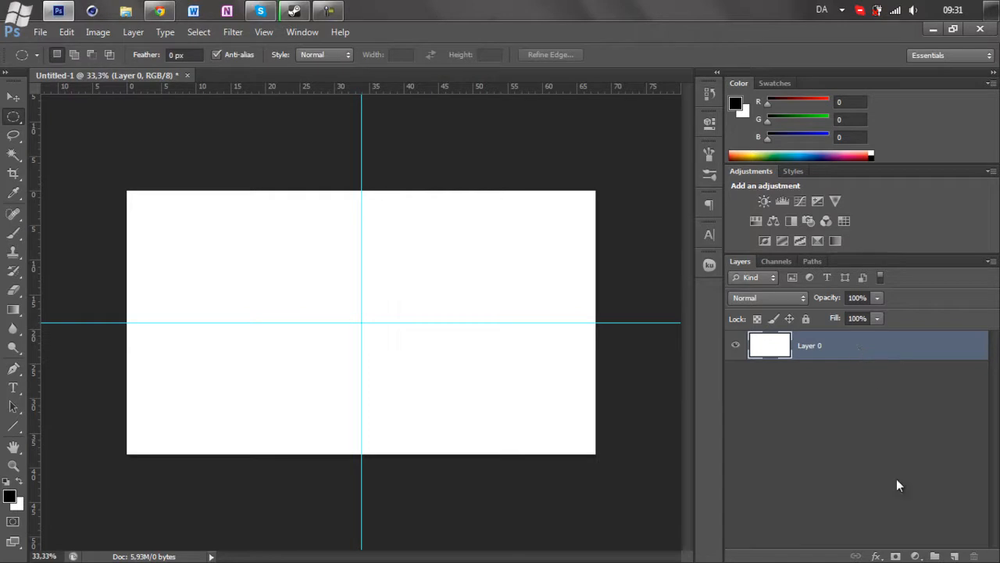
{"action": "left_click", "coordinate": [956, 555]}
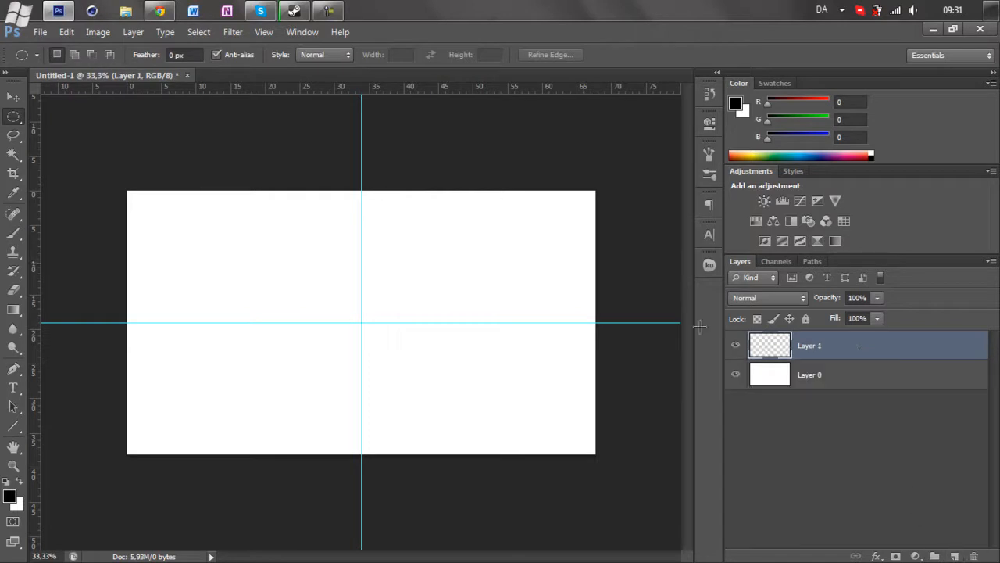
Switch to Chrome and open the Logo+Webdesign project of the apatiic.carbonmade.com portfolio in a new tab
{"action": "left_click", "coordinate": [149, 6]}
{"action": "left_click", "coordinate": [305, 32]}
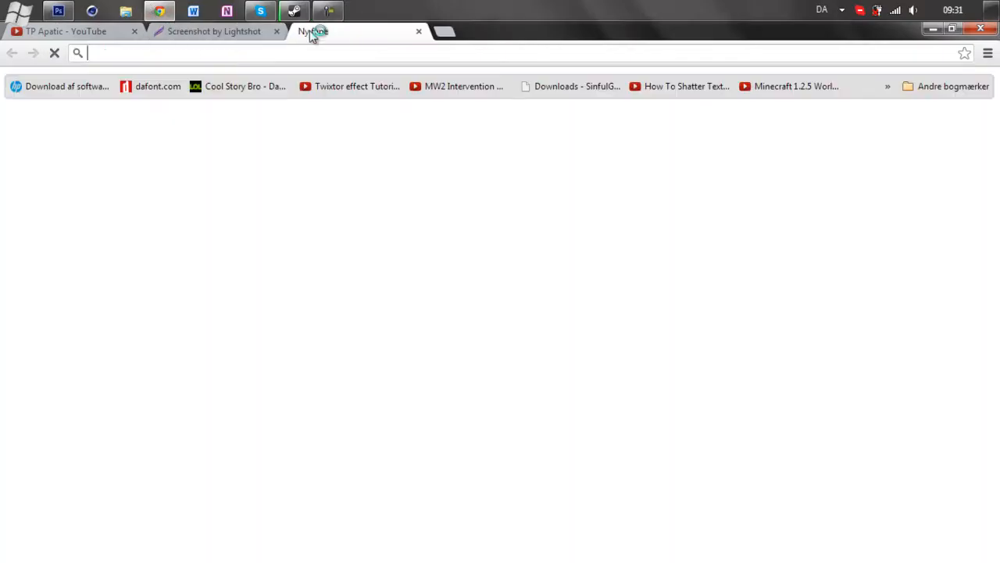
{"action": "type", "text": "apap"}
{"action": "key", "text": "BackSpace"}
{"action": "key", "text": "BackSpace"}
{"action": "key", "text": "Down"}
{"action": "key", "text": "Down"}
{"action": "key", "text": "Return"}
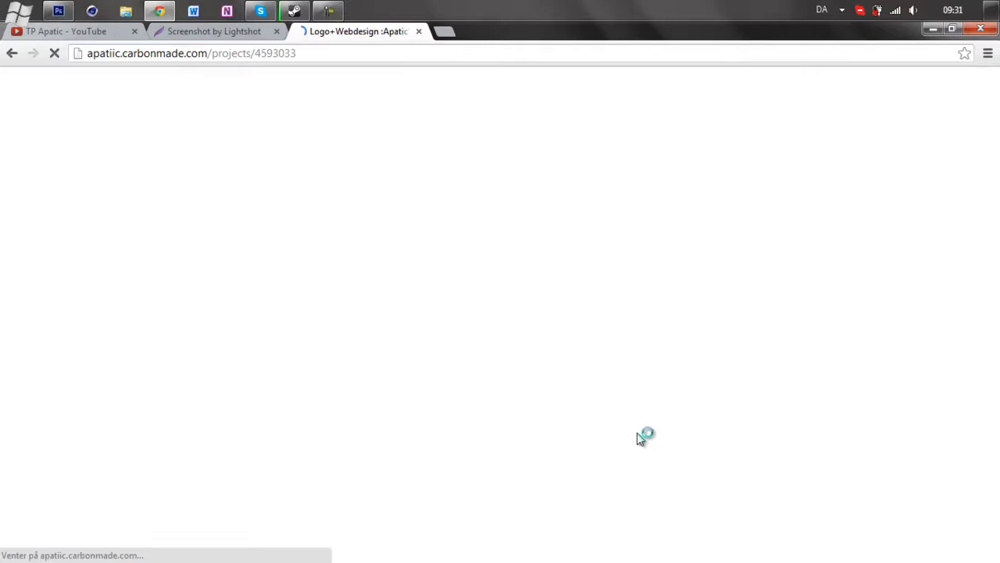
{"action": "left_click", "coordinate": [669, 228]}
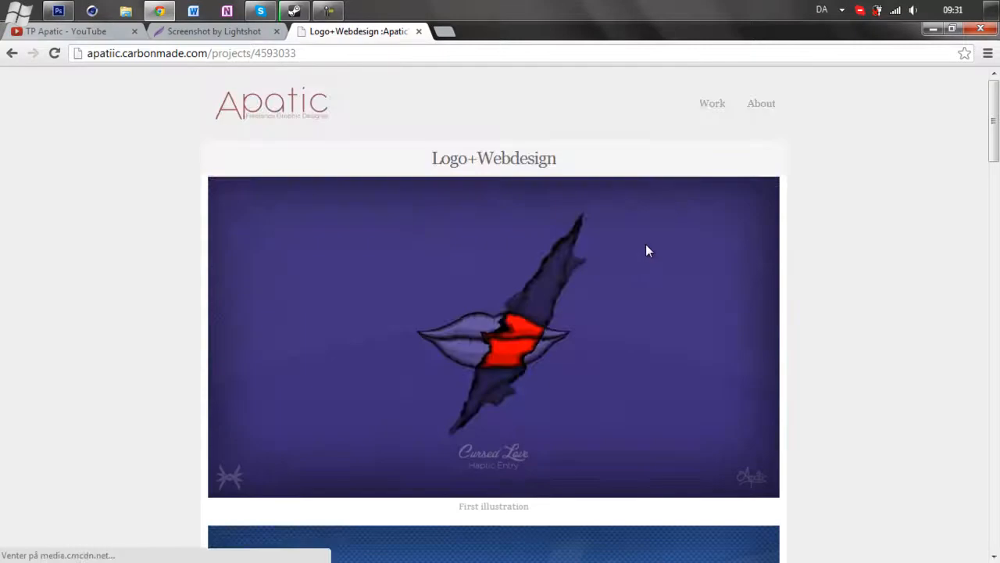
Examine the Dust Legacy logo on the portfolio page as a reference and return to Photoshop
{"action": "scroll", "coordinate": [647, 239], "scroll_direction": "down", "scroll_amount": 5}
{"action": "scroll", "coordinate": [646, 235], "scroll_direction": "down", "scroll_amount": 5}
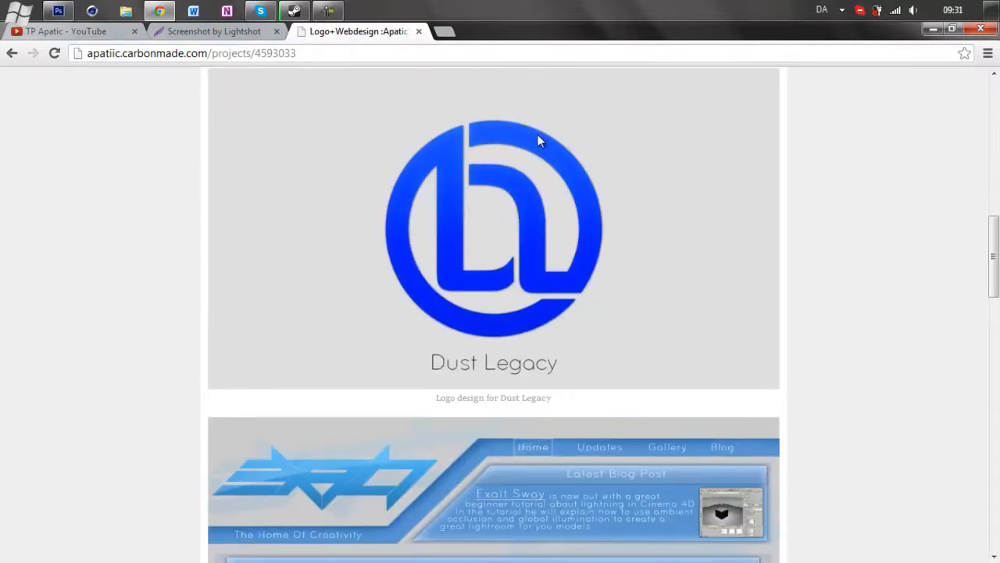
{"action": "scroll", "coordinate": [492, 196], "scroll_direction": "up", "scroll_amount": 1}
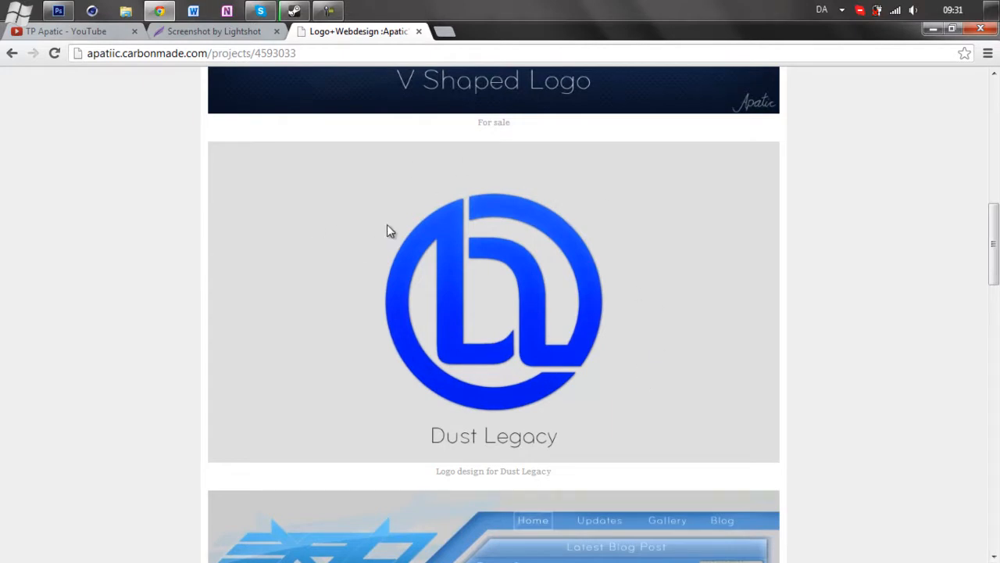
{"action": "left_click", "coordinate": [58, 10]}
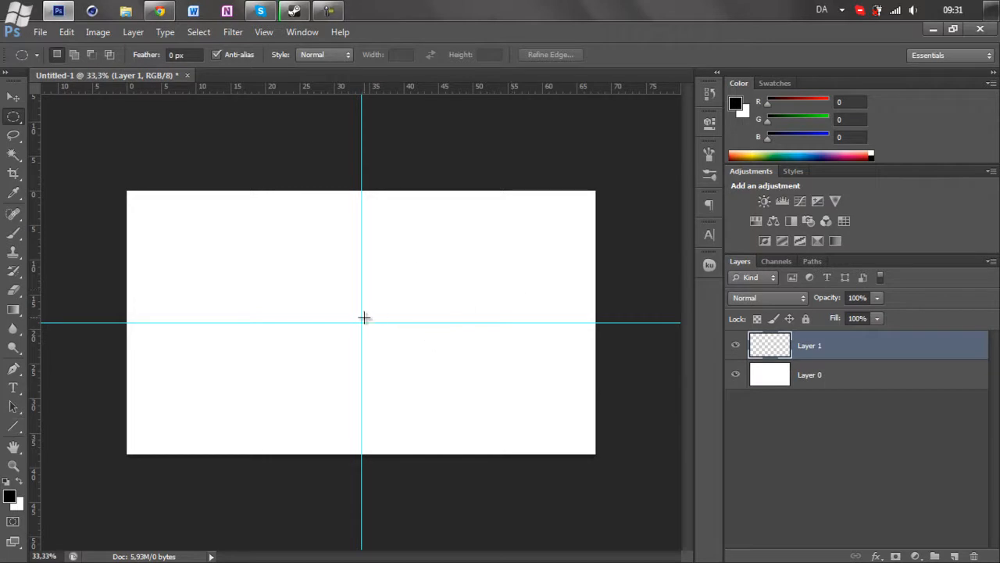
Select a circle about 34 cm wide centred on the intersection of the guides, fill it with black and deselect
{"action": "left_click_drag", "start_coordinate": [361, 322], "coordinate": [393, 340]}
{"action": "left_click", "coordinate": [406, 275]}
{"action": "key", "text": "alt+shift"}
{"action": "left_click_drag", "start_coordinate": [360, 321], "coordinate": [562, 206]}
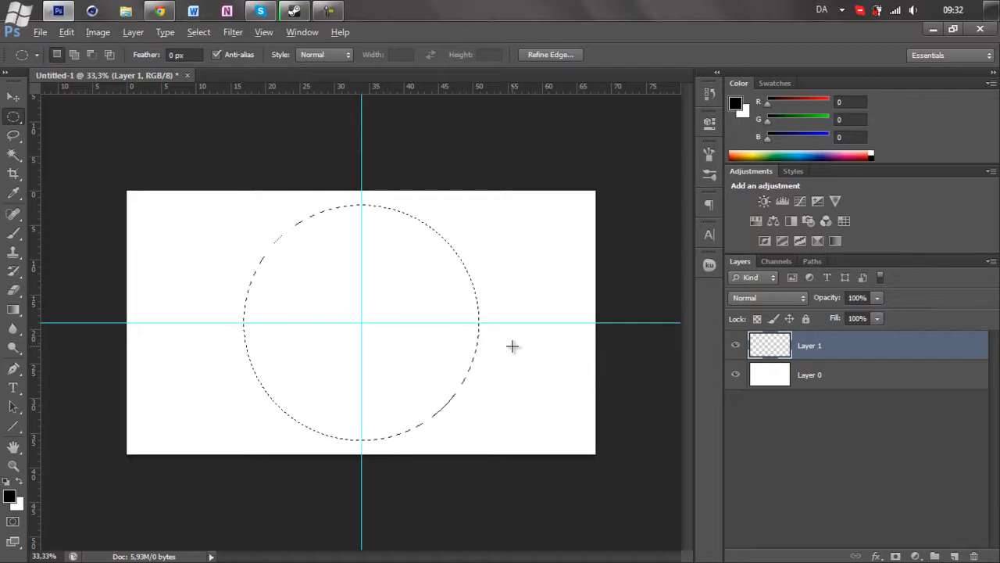
{"action": "key", "text": "alt+BackSpace"}
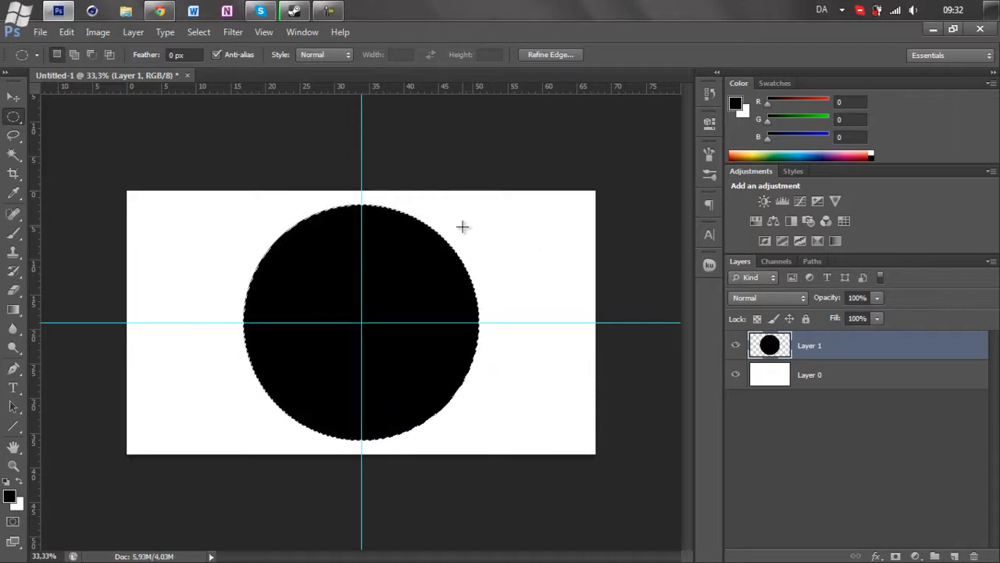
{"action": "key", "text": "ctrl+d"}
Cut a concentric circle about 27 cm wide out of the black disc to leave a ring
{"action": "scroll", "coordinate": [357, 246], "scroll_direction": "up", "scroll_amount": 1}
{"action": "left_click_drag", "start_coordinate": [360, 321], "coordinate": [372, 297]}
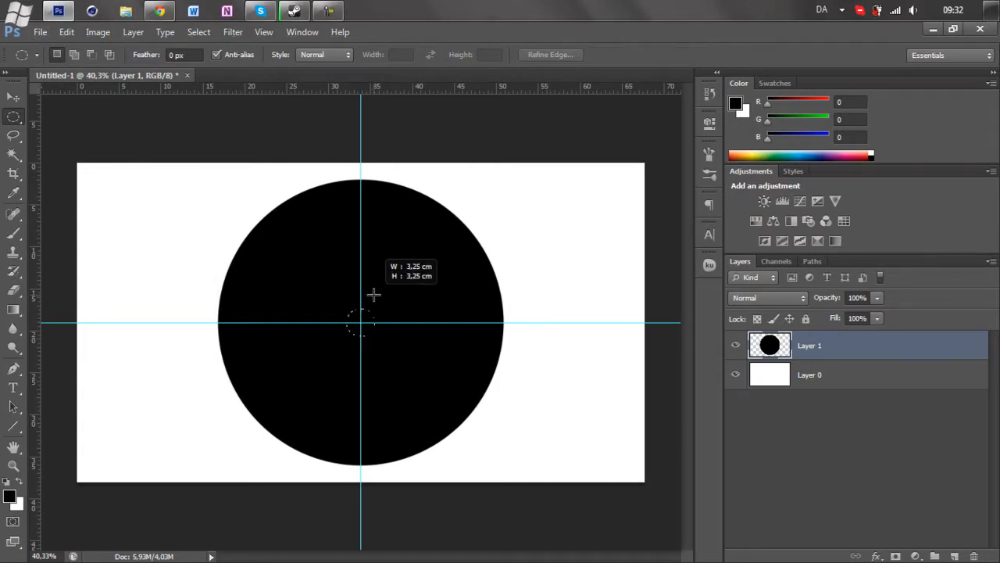
{"action": "mouse_move", "coordinate": [373, 295]}
{"action": "left_mouse_down"}
{"action": "mouse_move", "coordinate": [505, 203]}
{"action": "mouse_move", "coordinate": [454, 228]}
{"action": "mouse_move", "coordinate": [475, 207]}
{"action": "left_mouse_up"}
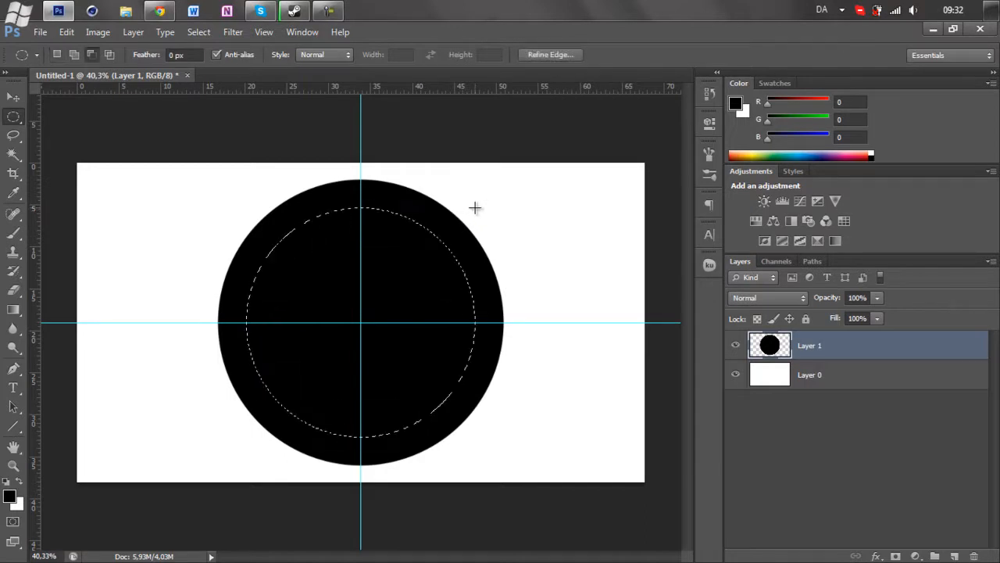
{"action": "key", "text": "Delete"}
{"action": "key", "text": "ctrl+d"}
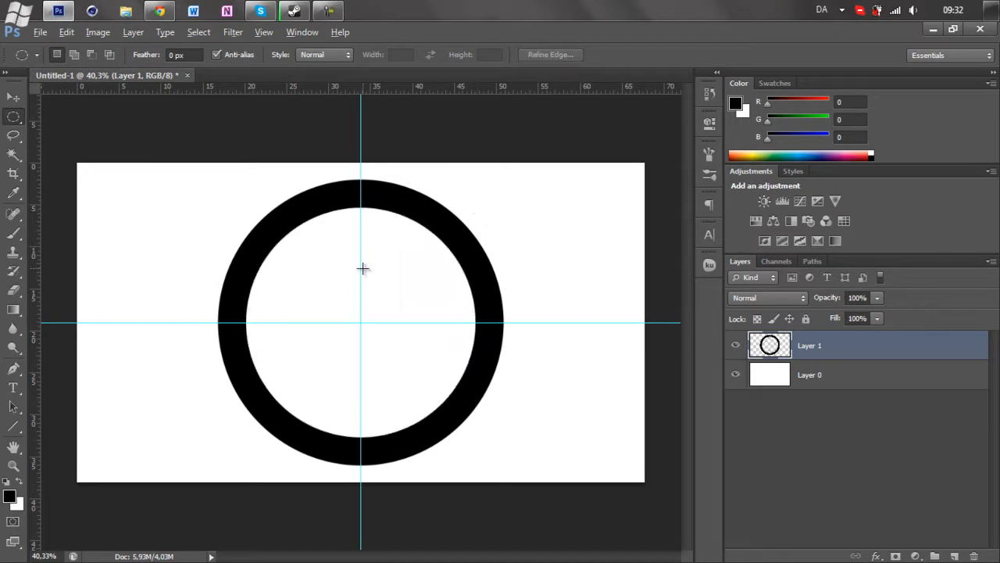
Activate the Horizontal Type tool for lettering inside the black ring
{"action": "key", "text": "ctrl+minus"}
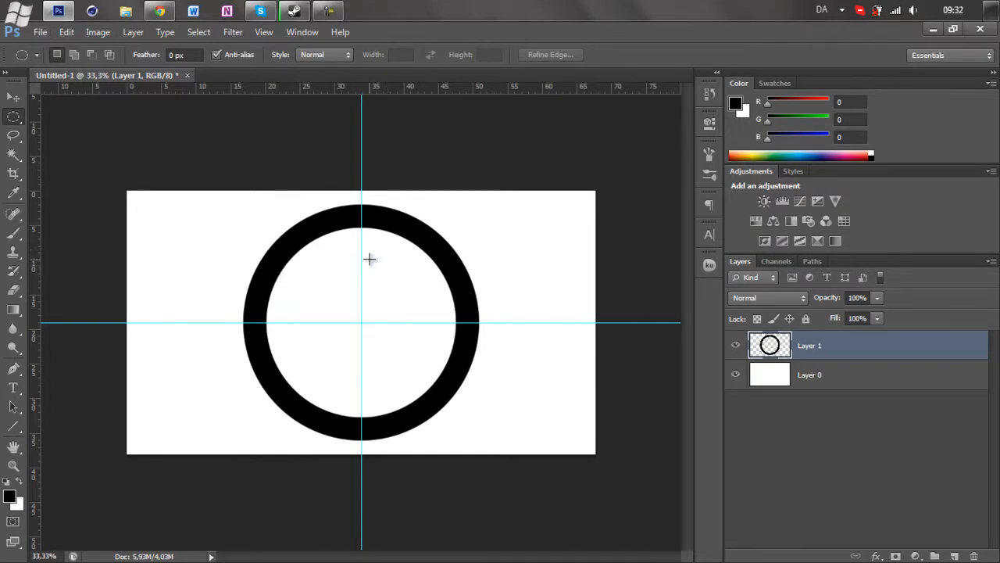
{"action": "scroll", "coordinate": [371, 259], "scroll_direction": "up", "scroll_amount": 4}
{"action": "scroll", "coordinate": [383, 273], "scroll_direction": "down", "scroll_amount": 2}
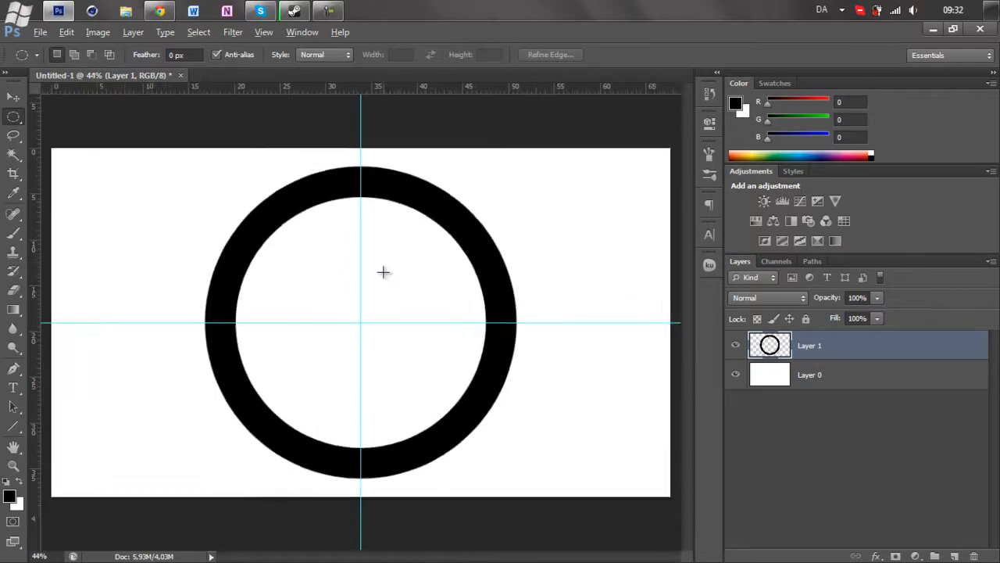
{"action": "scroll", "coordinate": [383, 272], "scroll_direction": "up", "scroll_amount": 3}
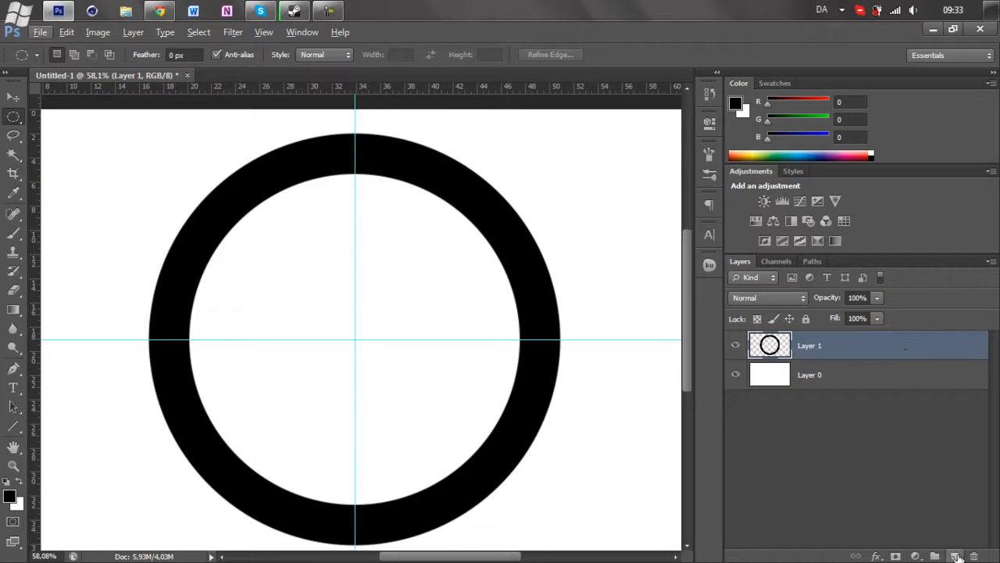
{"action": "left_click", "coordinate": [13, 387]}
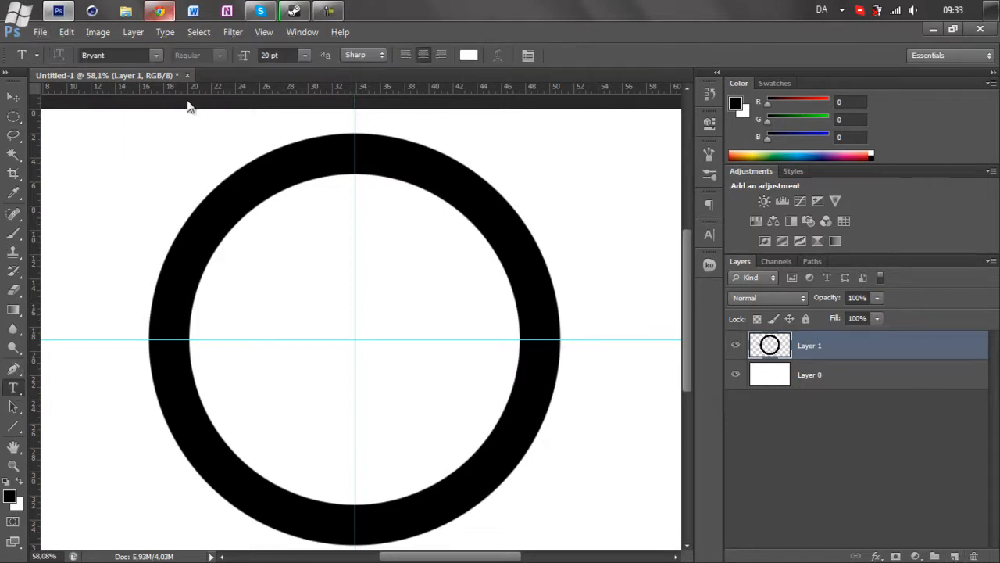
{"action": "scroll", "coordinate": [319, 282], "scroll_direction": "down", "scroll_amount": 2}
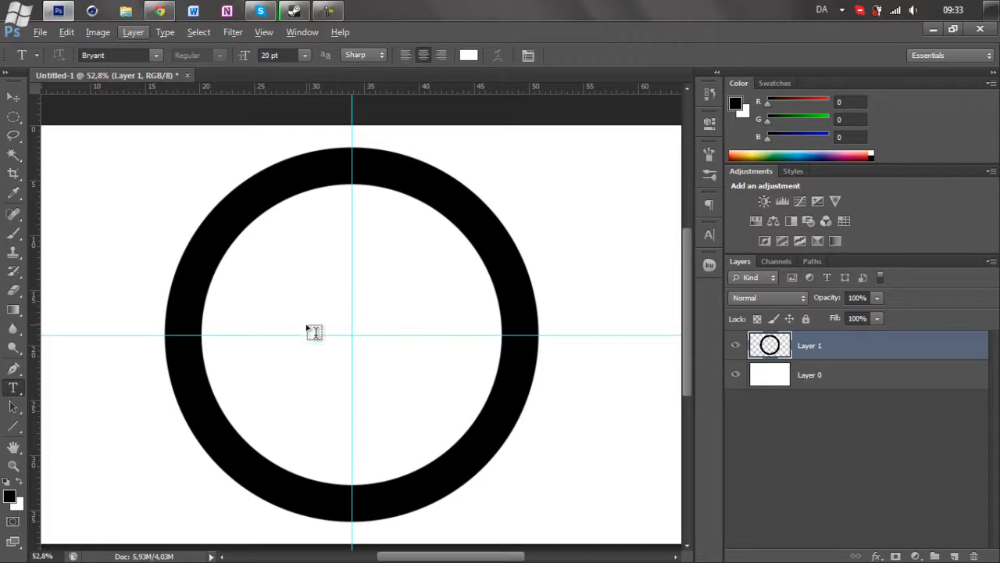
Check the lettering of the Dust Legacy logo in Chrome and return to Photoshop
{"action": "mouse_move", "coordinate": [159, 11]}
{"action": "left_click", "coordinate": [147, 95]}
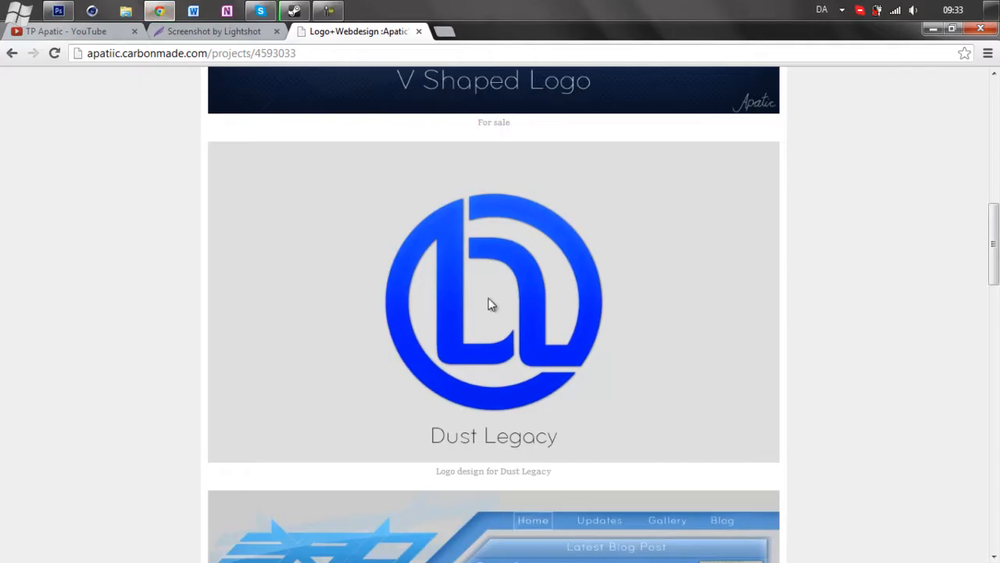
{"action": "key", "text": "alt+Tab"}
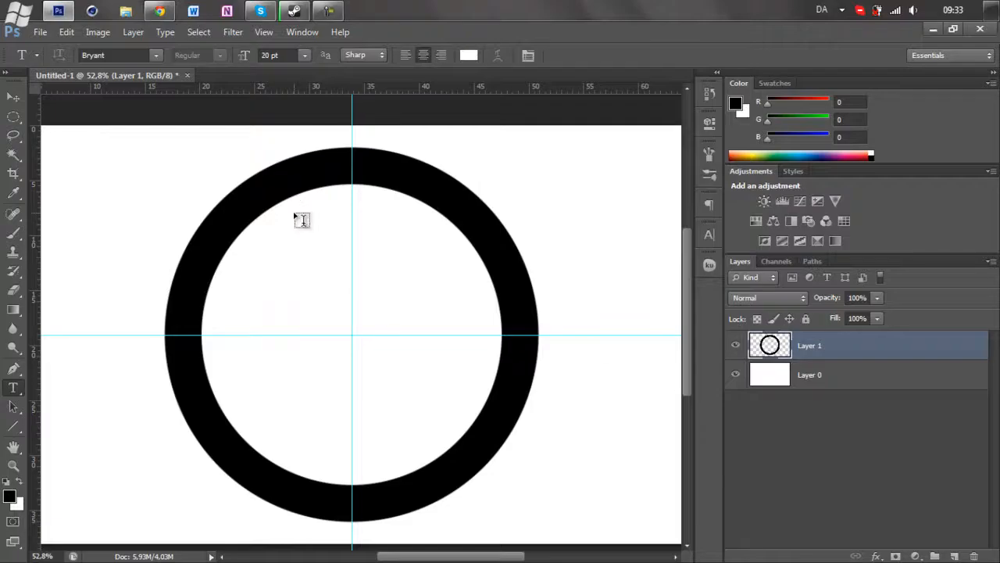
Set the text font to Copperplate Gothic
{"action": "left_click", "coordinate": [152, 55]}
{"action": "scroll", "coordinate": [202, 127], "scroll_direction": "up", "scroll_amount": 1}
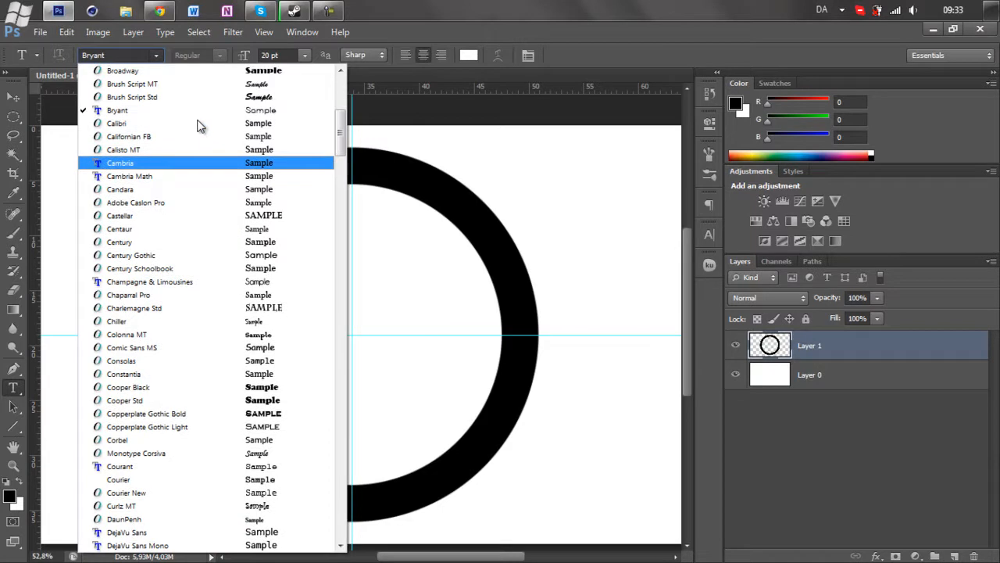
{"action": "scroll", "coordinate": [200, 127], "scroll_direction": "up", "scroll_amount": 8}
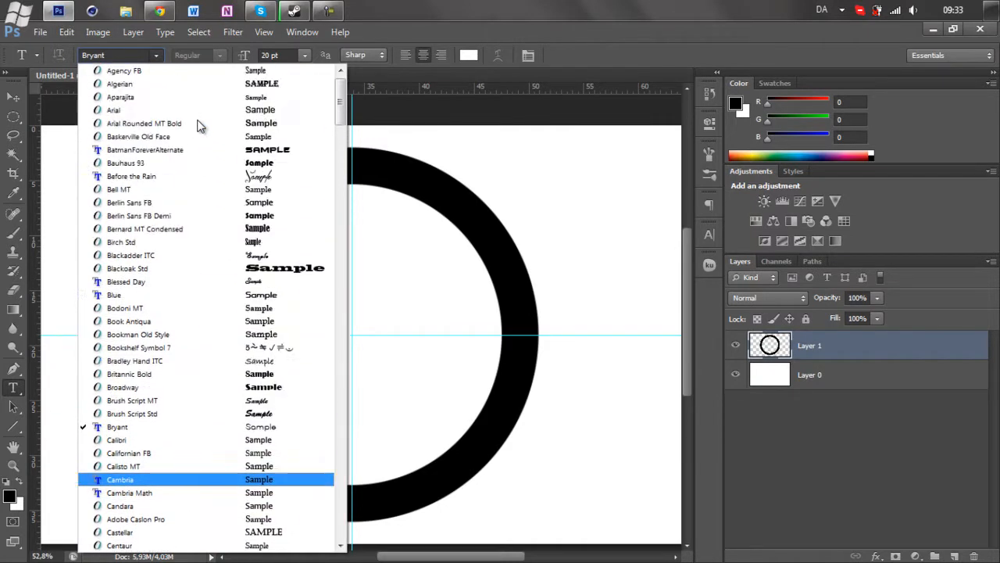
{"action": "scroll", "coordinate": [242, 234], "scroll_direction": "up", "scroll_amount": 1}
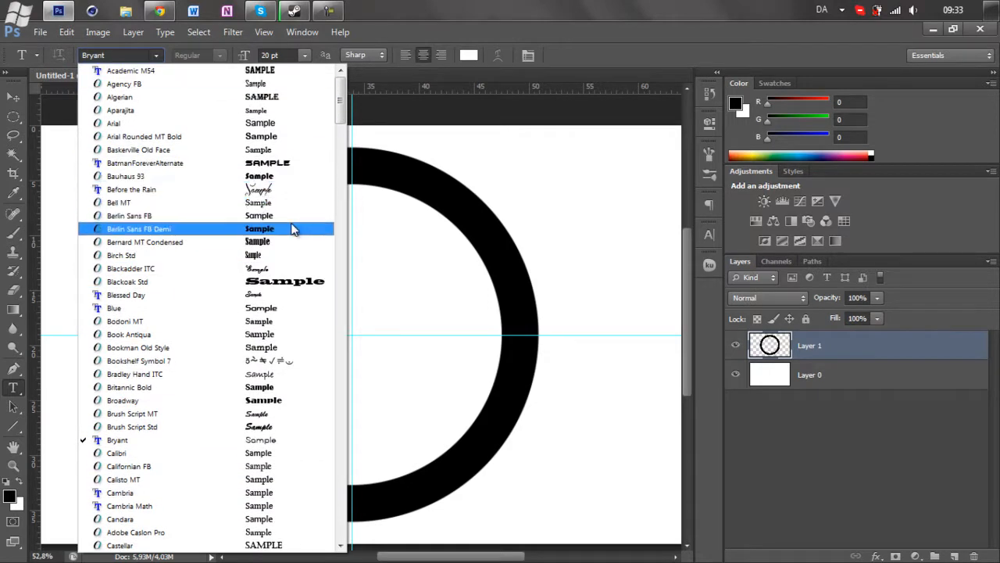
{"action": "scroll", "coordinate": [293, 228], "scroll_direction": "down", "scroll_amount": 5}
{"action": "scroll", "coordinate": [293, 228], "scroll_direction": "down", "scroll_amount": 3}
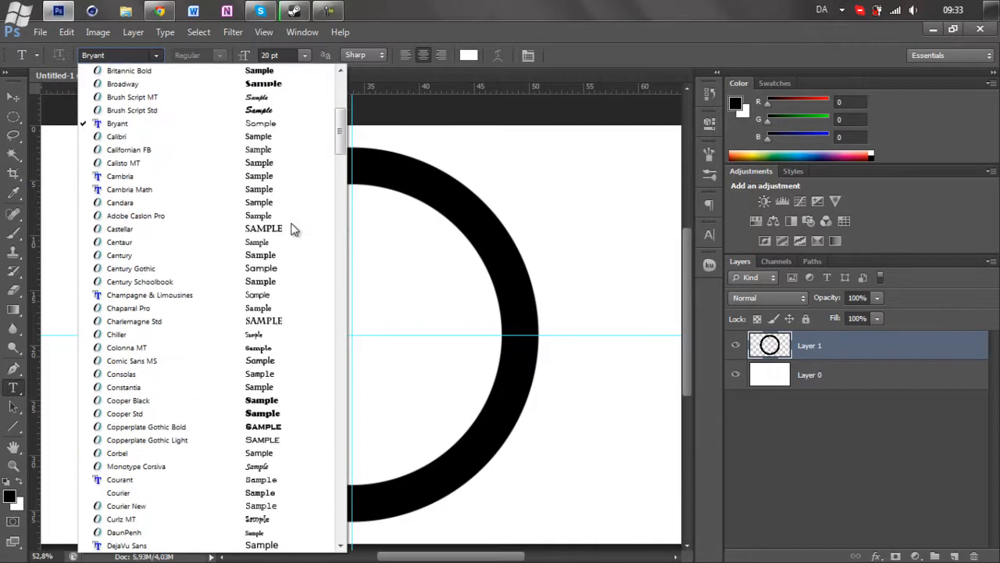
{"action": "left_click", "coordinate": [289, 433]}
Add the text DL inside the ring and set its colour to black (000000)
{"action": "left_click", "coordinate": [276, 289]}
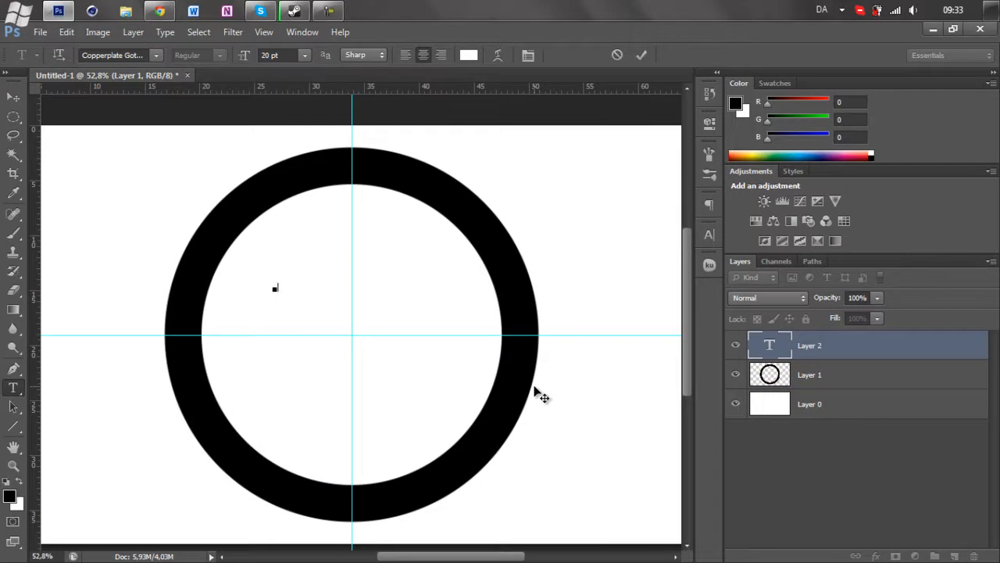
{"action": "left_click", "coordinate": [469, 54]}
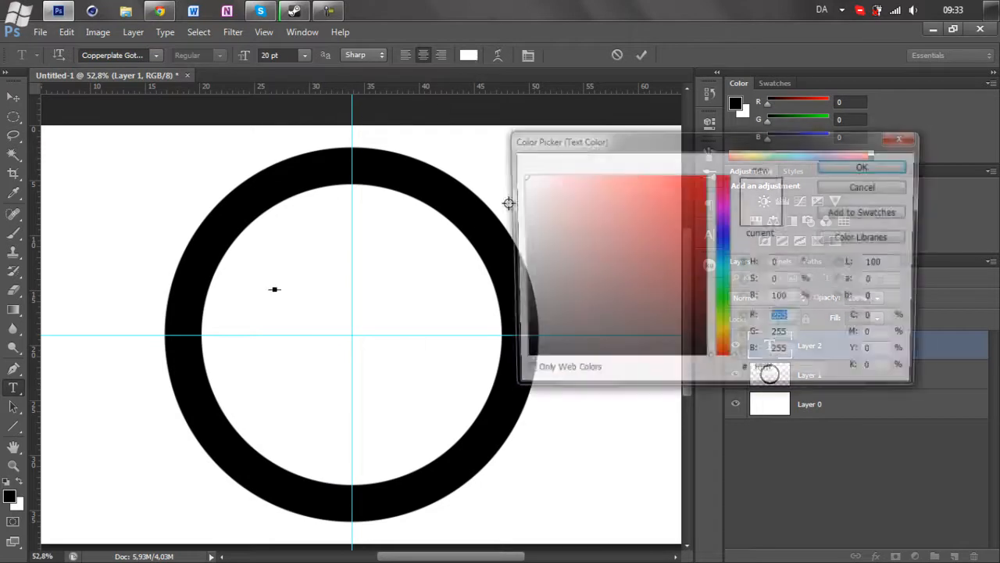
{"action": "type", "text": "000000"}
{"action": "left_click", "coordinate": [864, 165]}
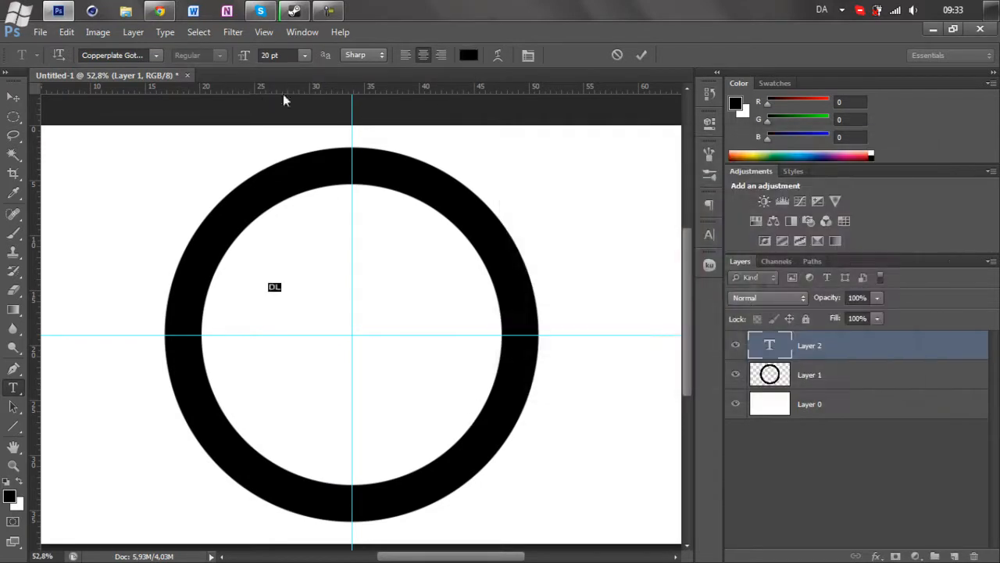
Enlarge the DL text to 279 pt and move it to the centre of the ring
{"action": "left_click_drag", "start_coordinate": [244, 54], "coordinate": [435, 46]}
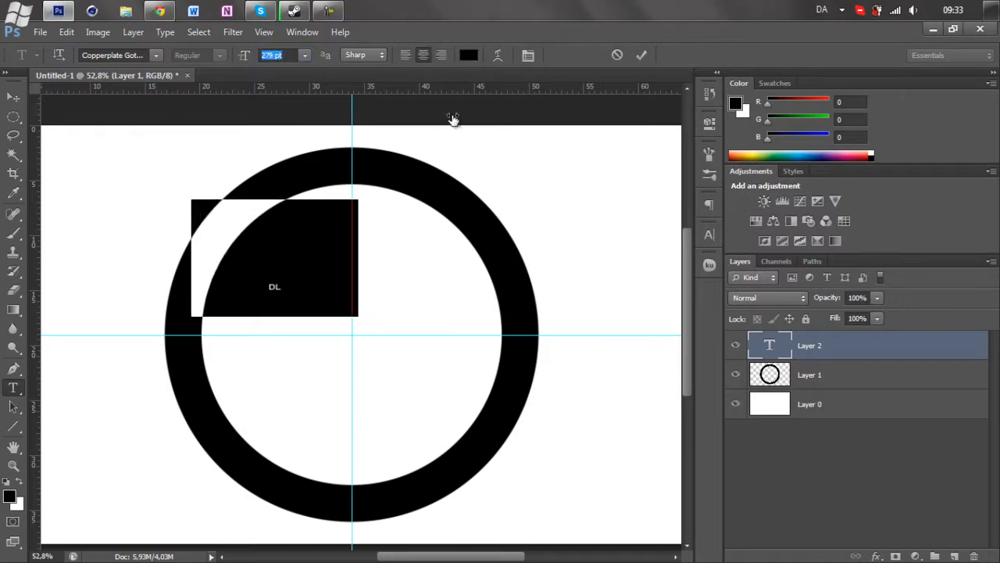
{"action": "left_click_drag", "start_coordinate": [411, 274], "coordinate": [484, 328]}
Browse the installed fonts and try Arial Rounded MT Bold on the DL text
{"action": "left_click", "coordinate": [156, 55]}
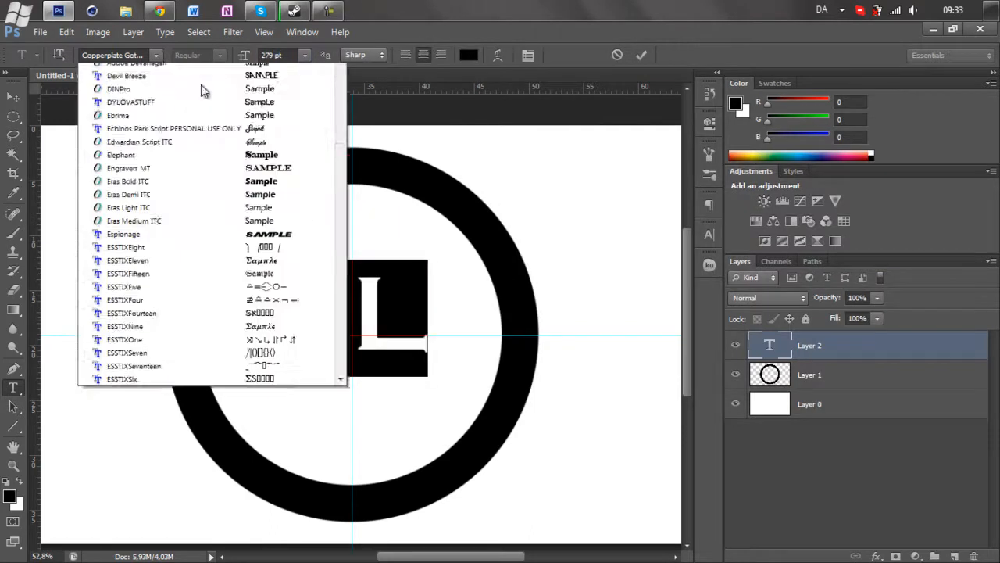
{"action": "scroll", "coordinate": [145, 327], "scroll_direction": "down", "scroll_amount": 2}
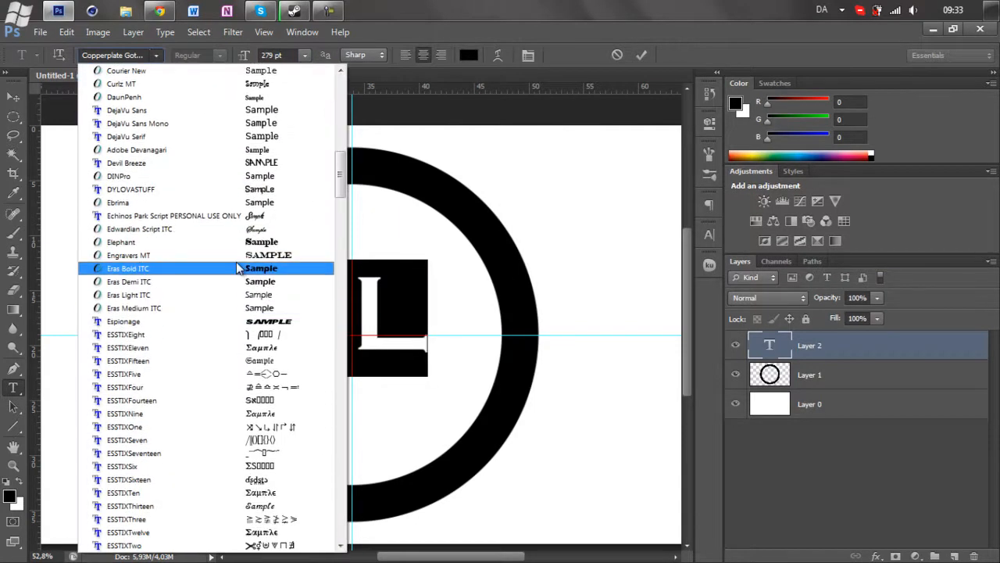
{"action": "scroll", "coordinate": [285, 301], "scroll_direction": "down", "scroll_amount": 10}
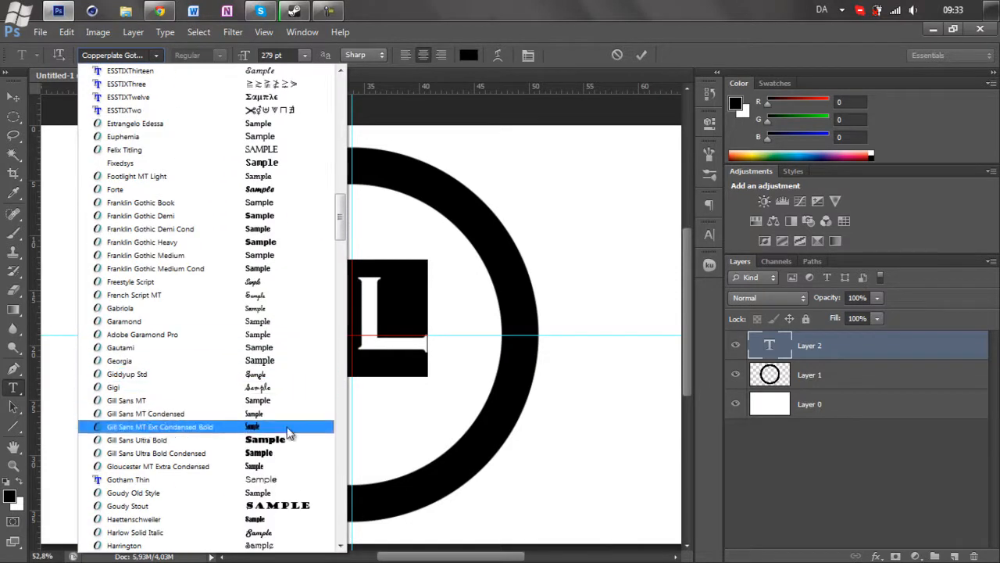
{"action": "scroll", "coordinate": [291, 384], "scroll_direction": "down", "scroll_amount": 4}
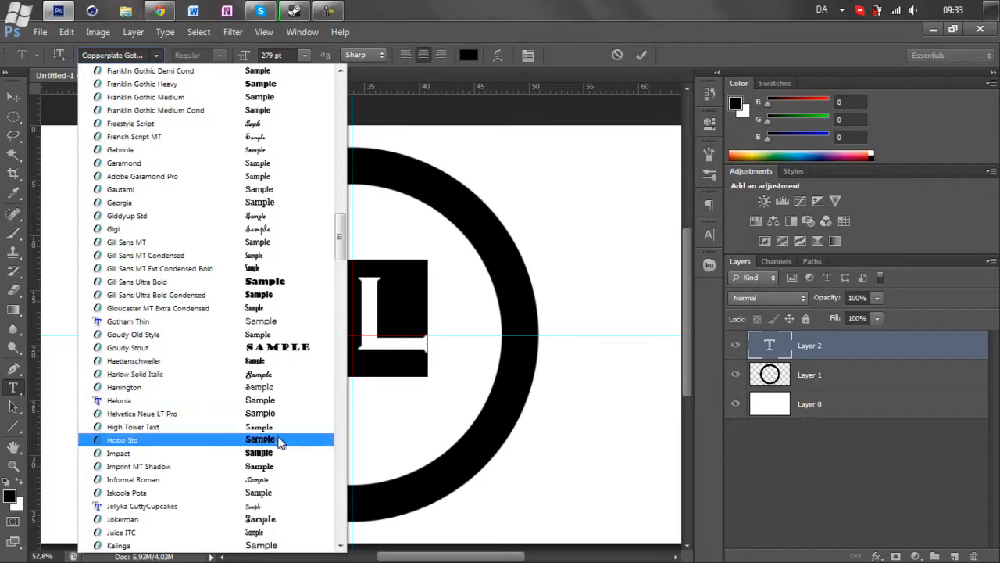
{"action": "scroll", "coordinate": [277, 414], "scroll_direction": "down", "scroll_amount": 2}
{"action": "scroll", "coordinate": [281, 366], "scroll_direction": "down", "scroll_amount": 7}
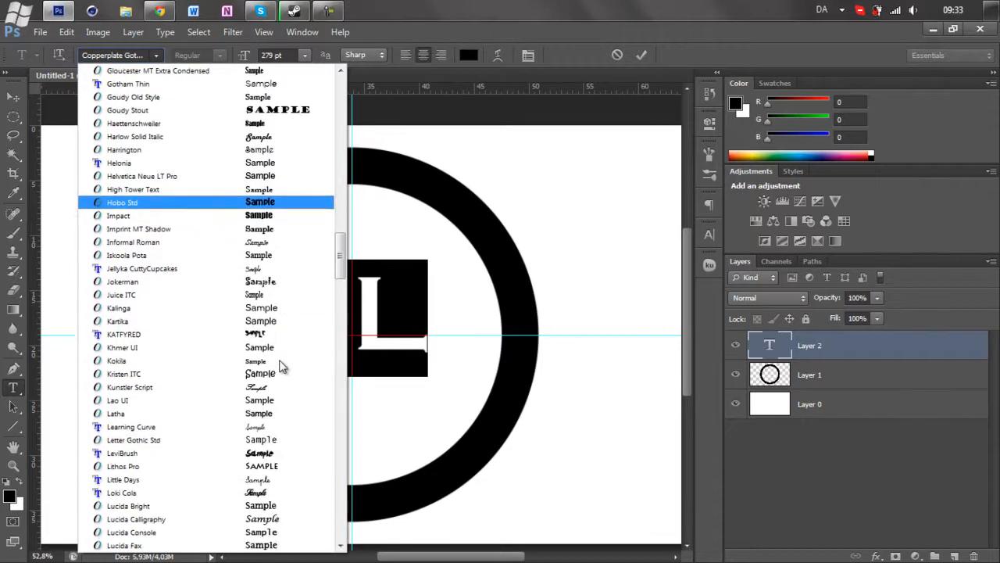
{"action": "scroll", "coordinate": [281, 366], "scroll_direction": "down", "scroll_amount": 3}
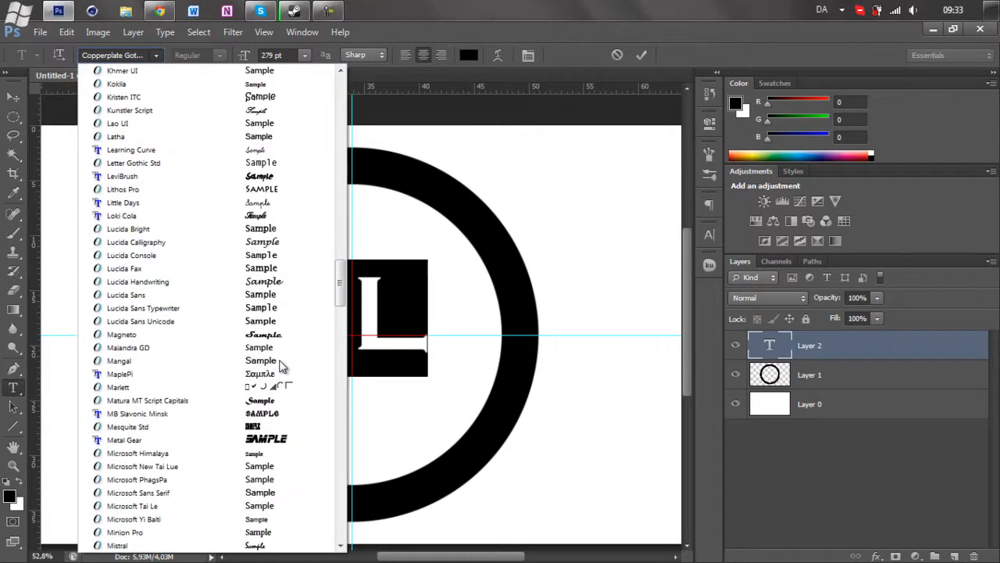
{"action": "scroll", "coordinate": [261, 289], "scroll_direction": "down", "scroll_amount": 4}
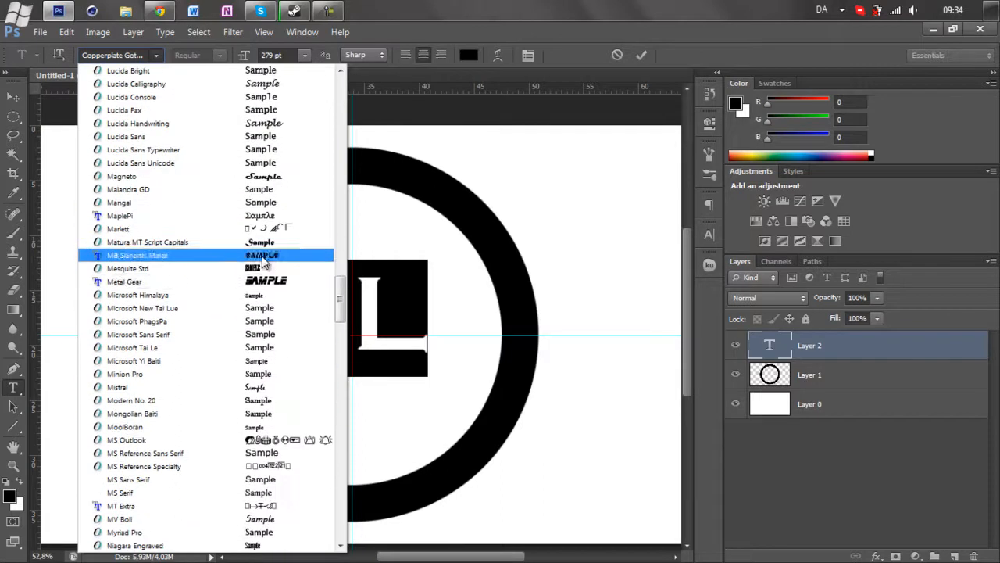
{"action": "scroll", "coordinate": [241, 282], "scroll_direction": "down", "scroll_amount": 5}
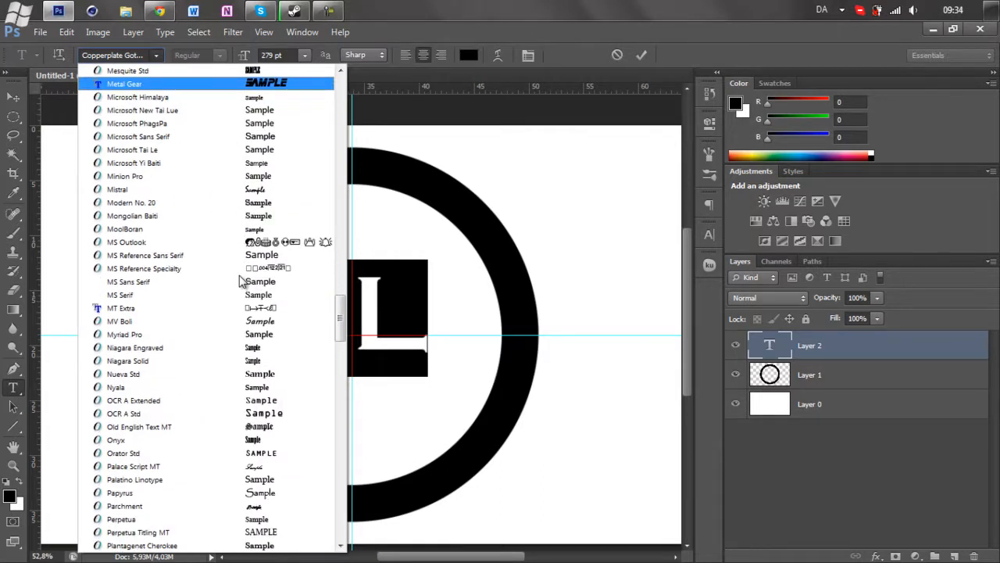
{"action": "scroll", "coordinate": [241, 283], "scroll_direction": "down", "scroll_amount": 4}
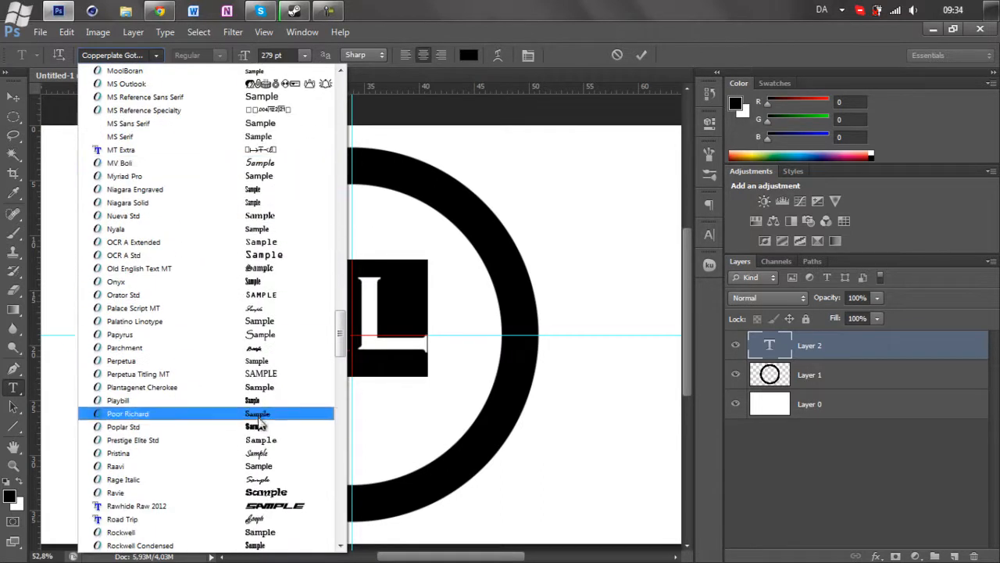
{"action": "scroll", "coordinate": [266, 313], "scroll_direction": "down", "scroll_amount": 4}
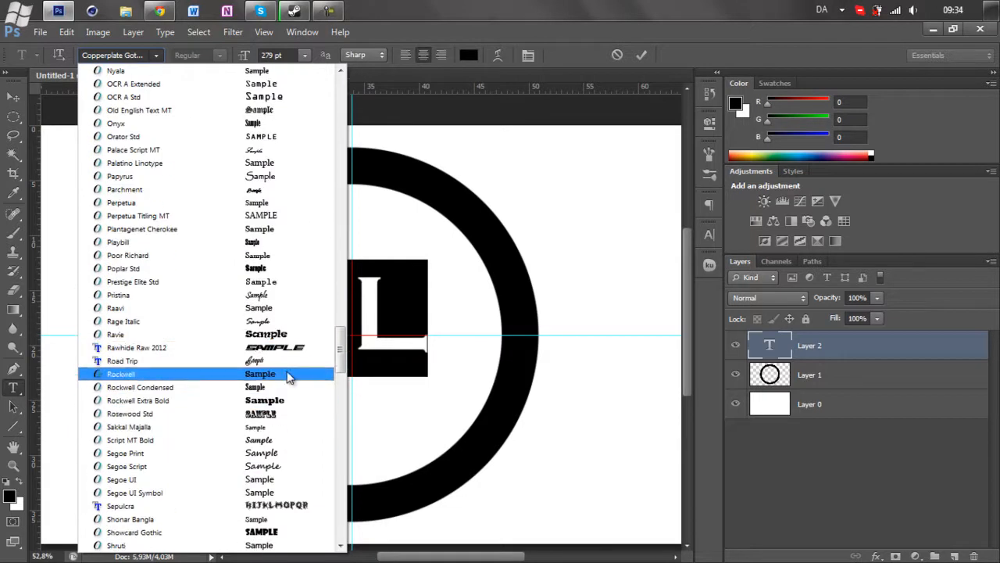
{"action": "scroll", "coordinate": [286, 415], "scroll_direction": "down", "scroll_amount": 2}
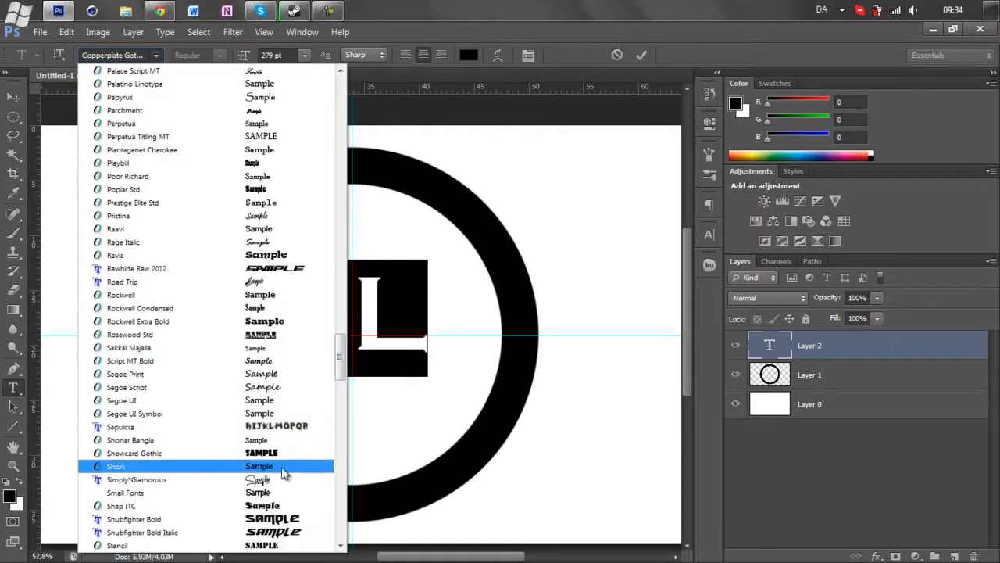
{"action": "scroll", "coordinate": [305, 441], "scroll_direction": "down", "scroll_amount": 2}
{"action": "left_click_drag", "start_coordinate": [339, 369], "coordinate": [352, 94]}
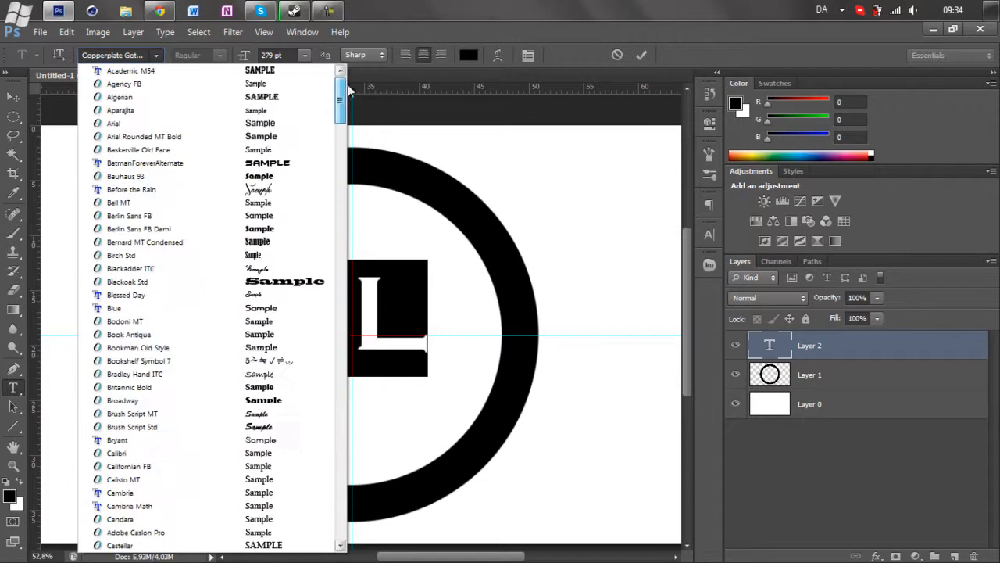
{"action": "left_click", "coordinate": [289, 136]}
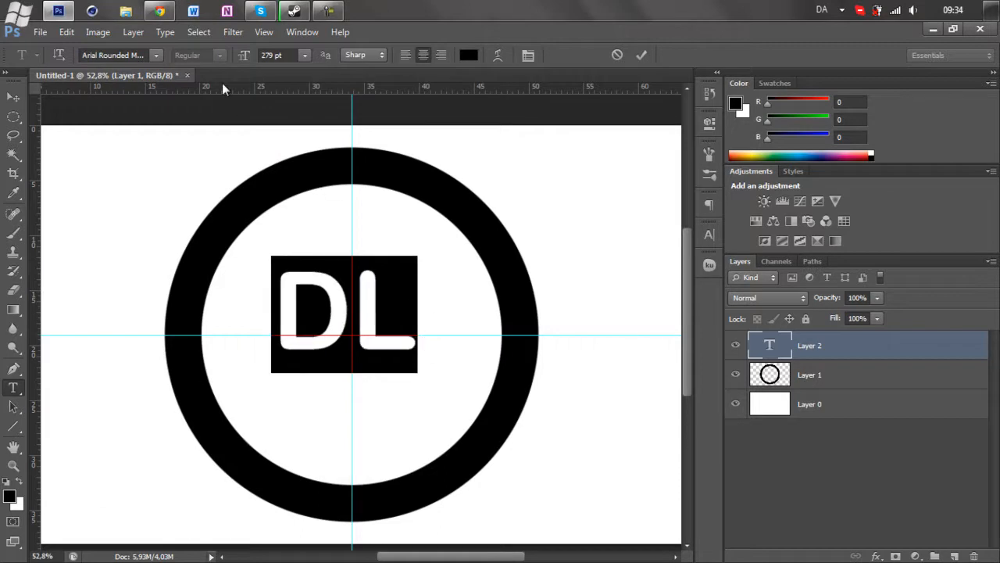
Set the DL text's font to Arial, keep its size at 279 pt and commit the text
{"action": "left_click", "coordinate": [153, 54]}
{"action": "scroll", "coordinate": [149, 117], "scroll_direction": "up", "scroll_amount": 3}
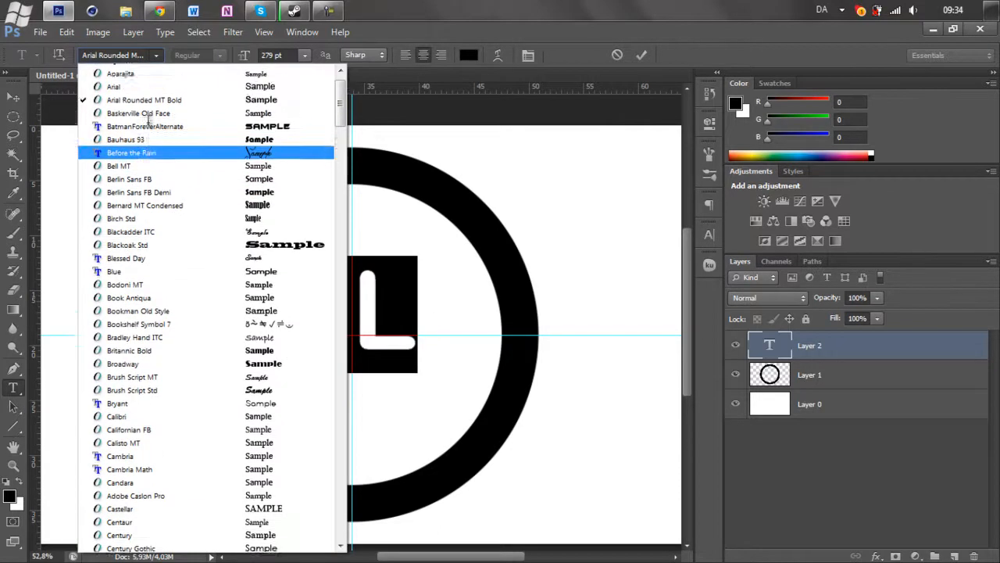
{"action": "left_click", "coordinate": [144, 93]}
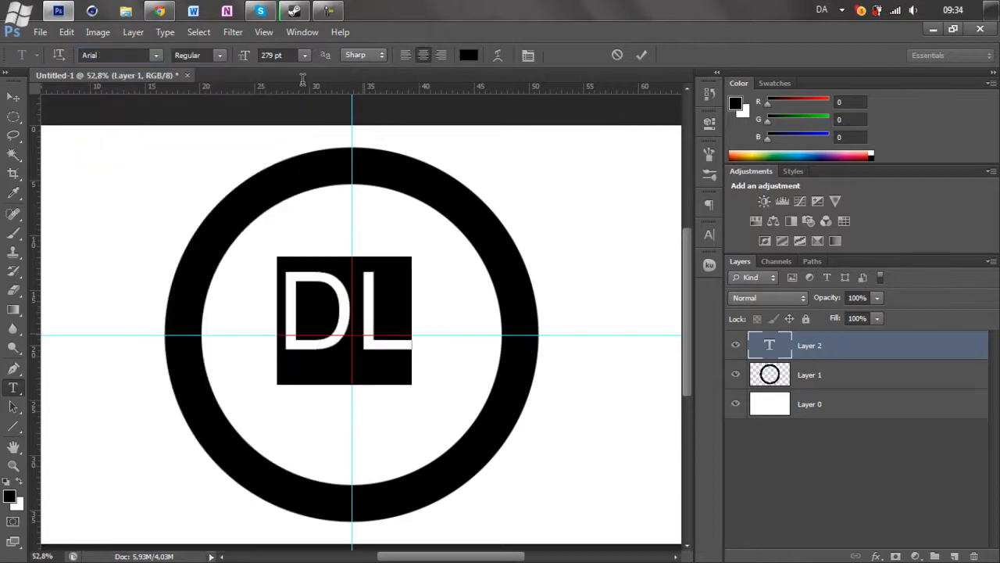
{"action": "left_click", "coordinate": [246, 53]}
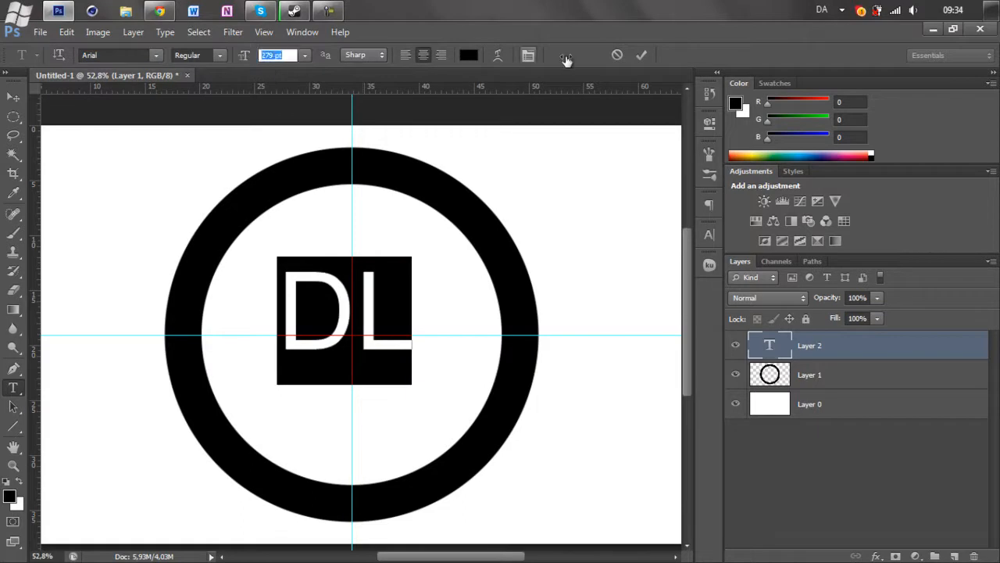
{"action": "left_click", "coordinate": [642, 56]}
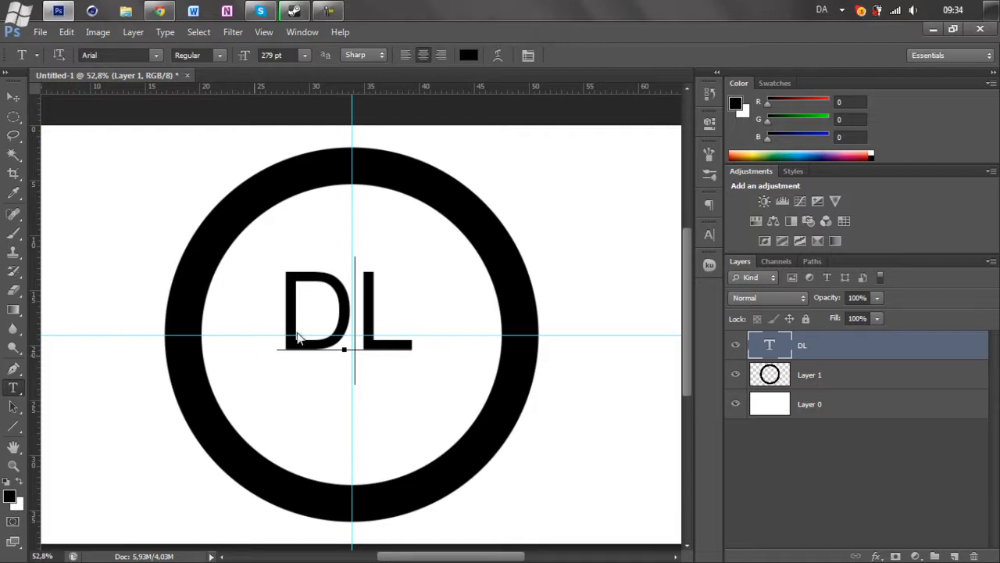
Shorten the text to the single letter D and enlarge it to 903 pt in the left part of the ring
{"action": "key", "text": "Delete"}
{"action": "key", "text": "ctrl"}
{"action": "key", "text": "ctrl+a"}
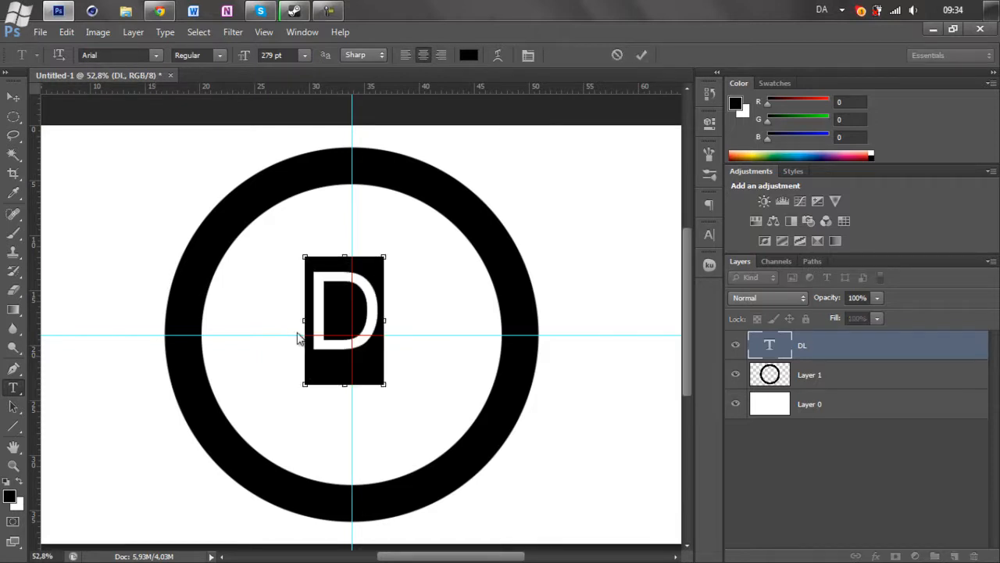
{"action": "key", "text": "ctrl+shift+alt+period"}
{"action": "key", "text": "ctrl+shift+alt+period"}
{"action": "key", "text": "ctrl+shift+alt+period"}
{"action": "key", "text": "ctrl+shift+alt+period"}
{"action": "key", "text": "ctrl+shift+alt+period"}
{"action": "key", "text": "ctrl+shift+alt+period"}
{"action": "key", "text": "ctrl+shift+alt+period"}
{"action": "key", "text": "ctrl+shift+alt+period"}
{"action": "key", "text": "ctrl+shift+alt+period"}
{"action": "key", "text": "ctrl+shift+alt+period"}
{"action": "key", "text": "ctrl+shift+alt+period"}
{"action": "key", "text": "ctrl+shift+alt+period"}
{"action": "key", "text": "ctrl+shift+alt+period"}
{"action": "key", "text": "ctrl+shift+alt+period"}
{"action": "key", "text": "ctrl+shift+alt+period"}
{"action": "key", "text": "ctrl+shift+alt+period"}
{"action": "key", "text": "ctrl+shift+alt+period"}
{"action": "key", "text": "ctrl+shift+alt+period"}
{"action": "key", "text": "ctrl+shift+alt+period"}
{"action": "key", "text": "ctrl+shift+alt+period"}
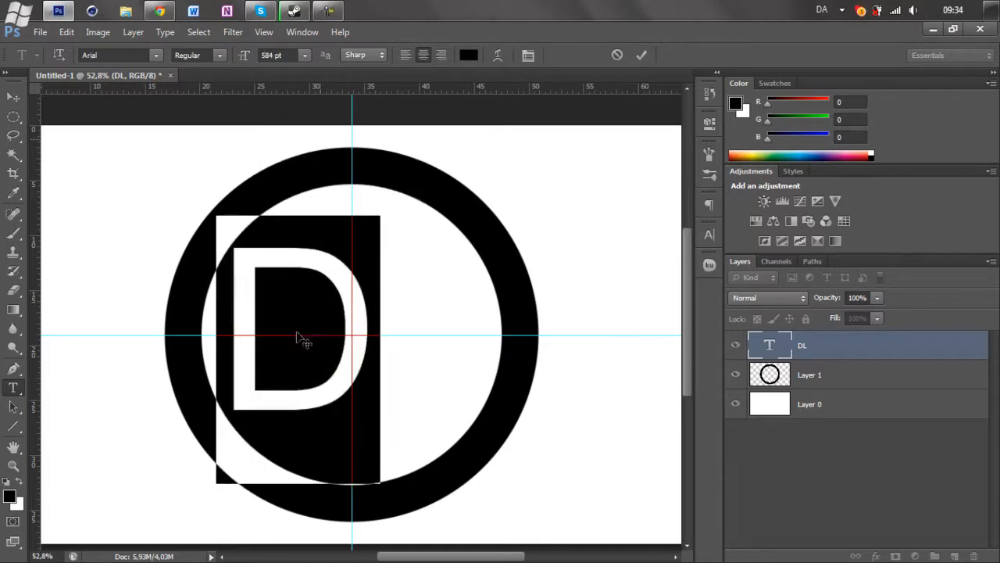
{"action": "key", "text": "ctrl+shift+alt+period"}
{"action": "key", "text": "ctrl+shift+alt+period"}
{"action": "key", "text": "ctrl+shift+alt+period"}
{"action": "key", "text": "ctrl+shift+alt+period"}
{"action": "key", "text": "ctrl+shift+alt+period"}
{"action": "key", "text": "ctrl+shift+alt+period"}
{"action": "key", "text": "ctrl+shift+alt+period"}
{"action": "key", "text": "ctrl+shift+alt+period"}
{"action": "key", "text": "ctrl+shift+alt+period"}
{"action": "key", "text": "ctrl+shift+alt+period"}
{"action": "key", "text": "ctrl+shift+alt+period"}
{"action": "key", "text": "ctrl+shift+alt+period"}
{"action": "key", "text": "ctrl+shift+alt+period"}
{"action": "key", "text": "ctrl+shift+alt+period"}
{"action": "key", "text": "ctrl+shift+alt+period"}
{"action": "key", "text": "ctrl+shift+alt+period"}
{"action": "key", "text": "ctrl+shift+alt+period"}
{"action": "key", "text": "ctrl+shift+alt+period"}
{"action": "key", "text": "ctrl+shift+alt+period"}
{"action": "key", "text": "ctrl+shift+alt+period"}
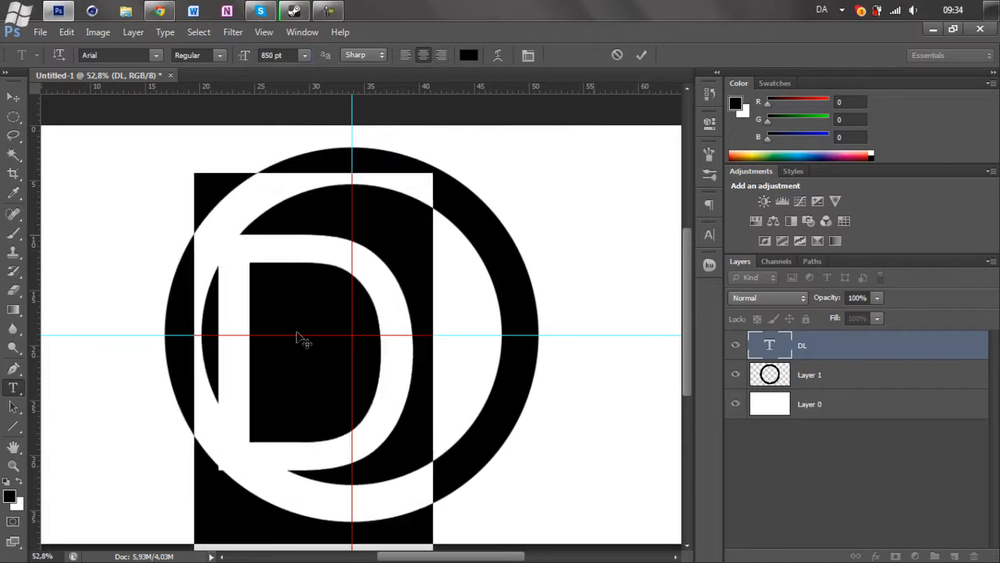
{"action": "key", "text": "ctrl+shift+alt+period"}
{"action": "key", "text": "ctrl+shift+alt+period"}
{"action": "key", "text": "ctrl+shift+alt+period"}
{"action": "key", "text": "ctrl+shift+alt+period"}
{"action": "key", "text": "ctrl+shift+alt+period"}
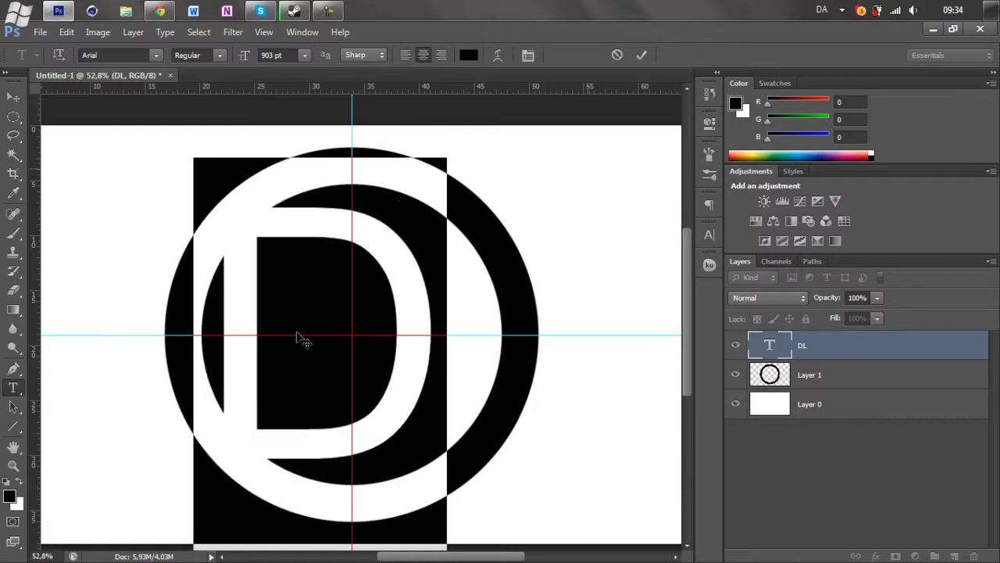
{"action": "key", "text": "ctrl+Return"}
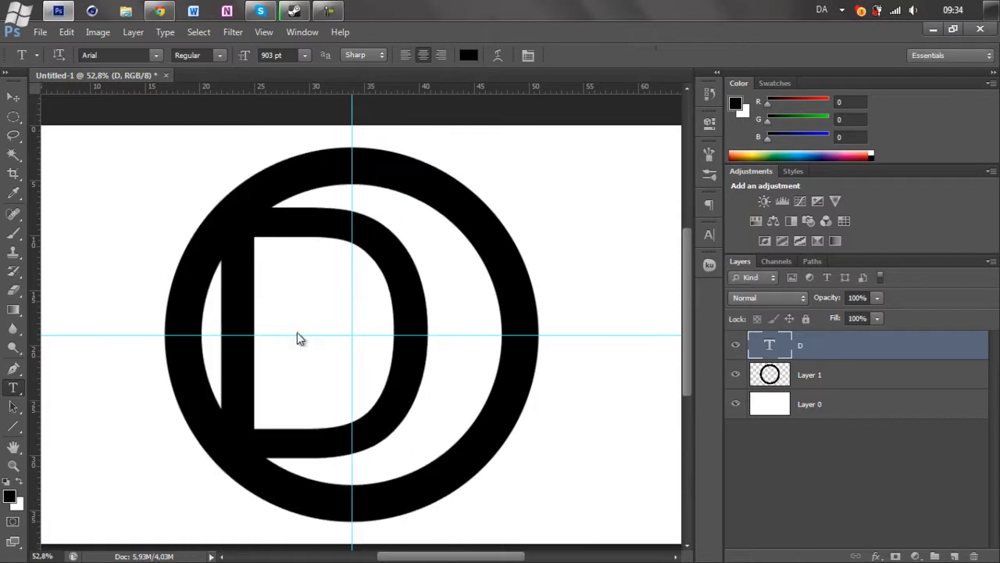
Duplicate the D text layer, change the copy to L and shift it right over the D's curve
{"action": "key", "text": "ctrl+j"}
{"action": "key", "text": "ctrl+t"}
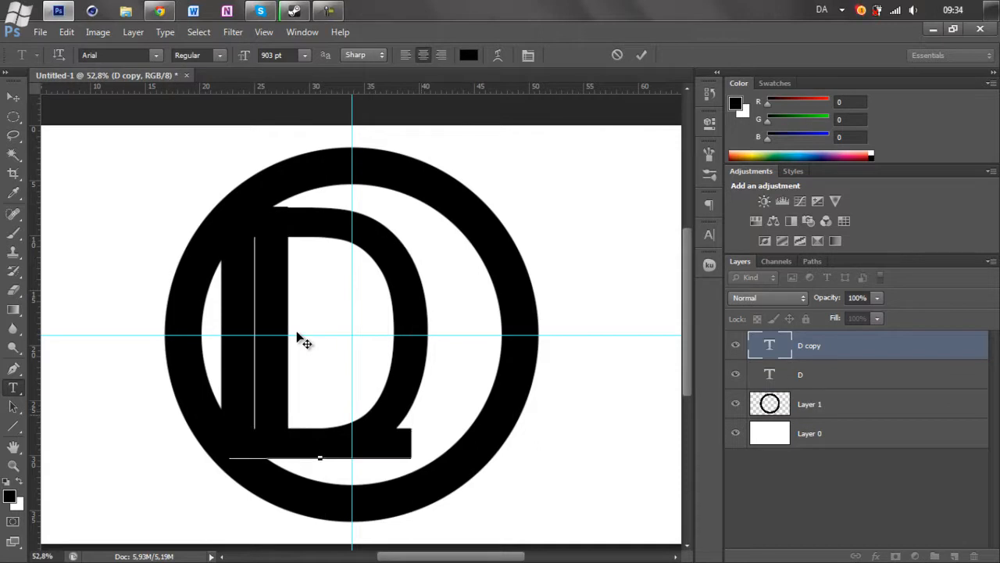
{"action": "type", "text": "L"}
{"action": "key", "text": "ctrl+Return"}
{"action": "key", "text": "v"}
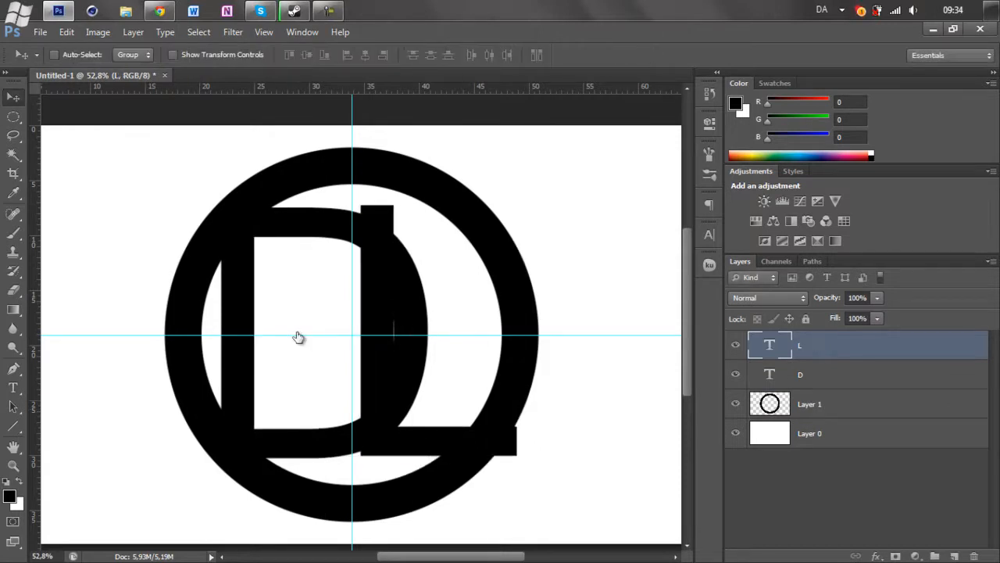
Hide the ring layer and the guides, and move the L right so its stem overlaps the D's outer curve
{"action": "left_click", "coordinate": [735, 403]}
{"action": "scroll", "coordinate": [442, 251], "scroll_direction": "down", "scroll_amount": 1}
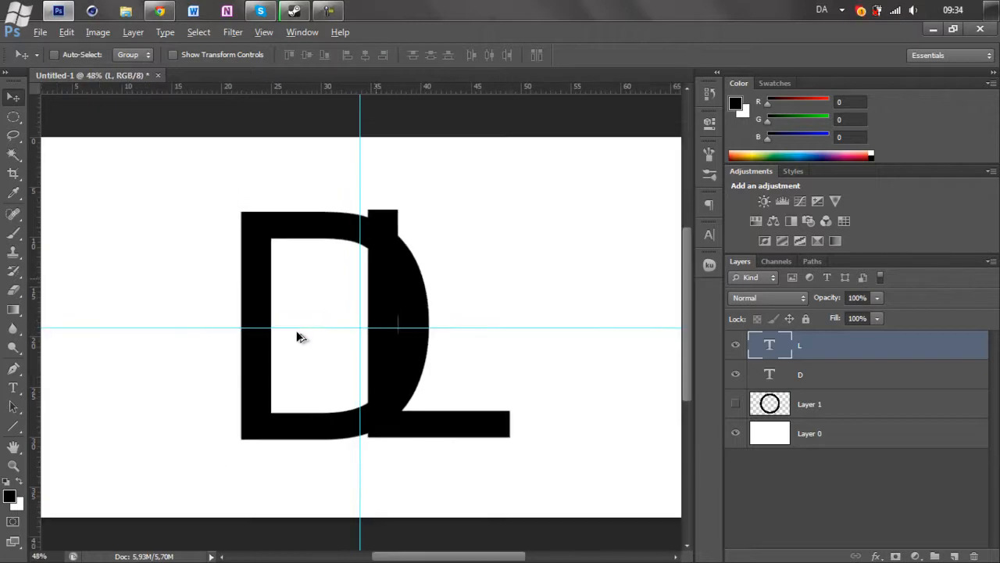
{"action": "key", "text": "ctrl+h"}
{"action": "mouse_move", "coordinate": [429, 342]}
{"action": "left_mouse_down"}
{"action": "mouse_move", "coordinate": [469, 344]}
{"action": "mouse_move", "coordinate": [436, 359]}
{"action": "mouse_move", "coordinate": [456, 343]}
{"action": "left_mouse_up"}
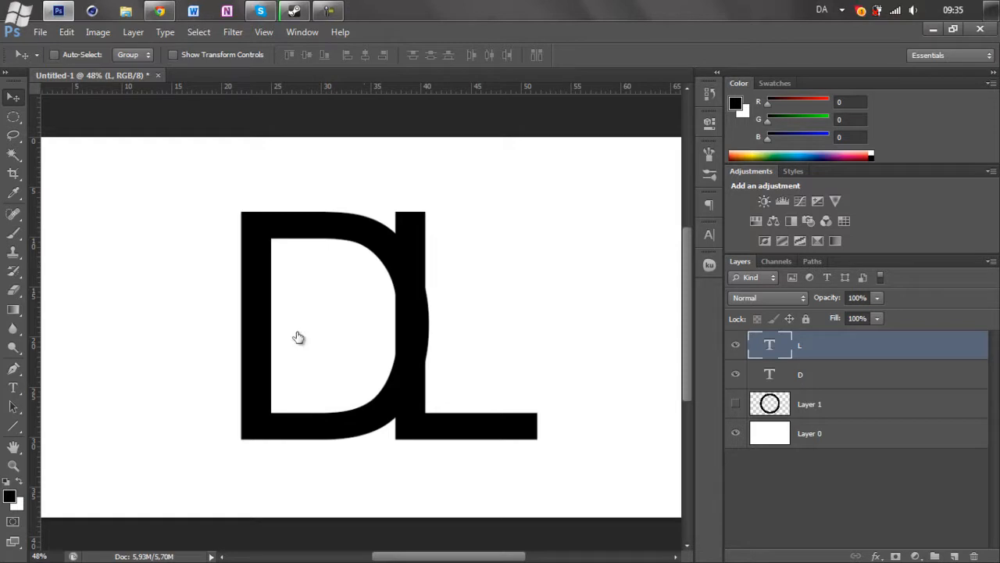
Lower the opacity of both the L and D text layers to 42%
{"action": "left_click", "coordinate": [847, 374], "text": "shift"}
{"action": "left_click", "coordinate": [876, 298]}
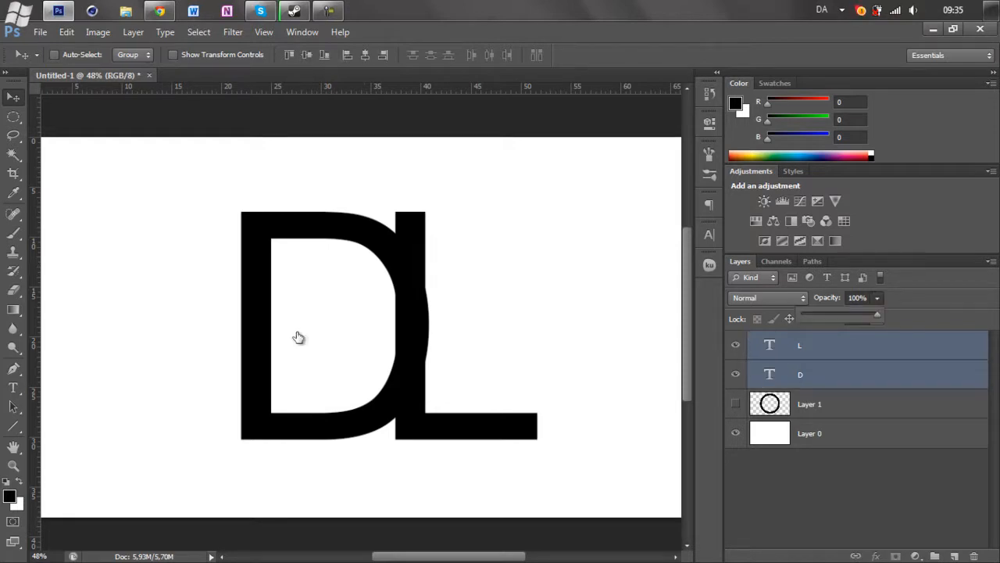
{"action": "left_click", "coordinate": [297, 332]}
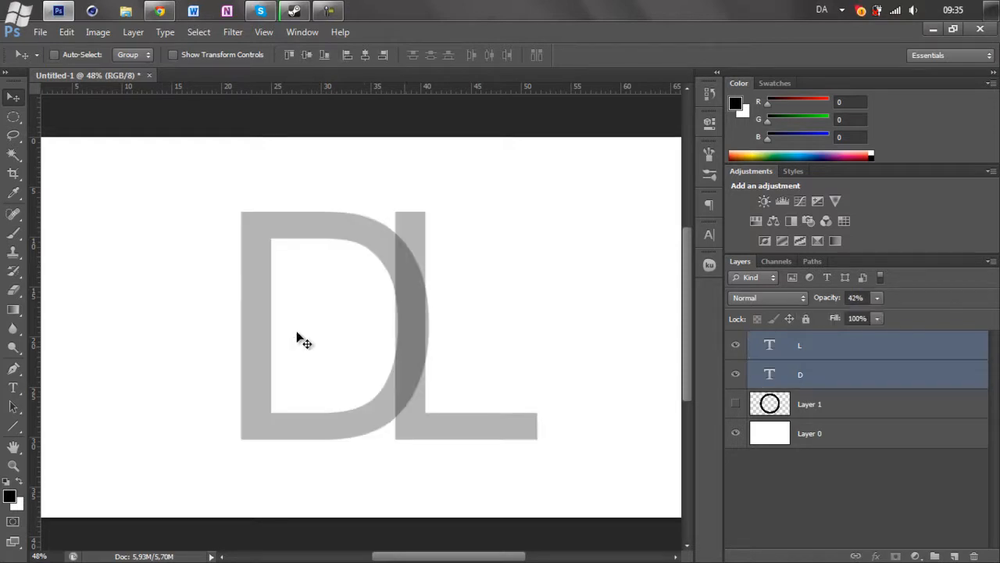
Nudge only the L slightly right towards the outer edge of the D's curve and show the guides
{"action": "scroll", "coordinate": [296, 332], "scroll_direction": "up", "scroll_amount": 2}
{"action": "scroll", "coordinate": [297, 337], "scroll_direction": "up", "scroll_amount": 2}
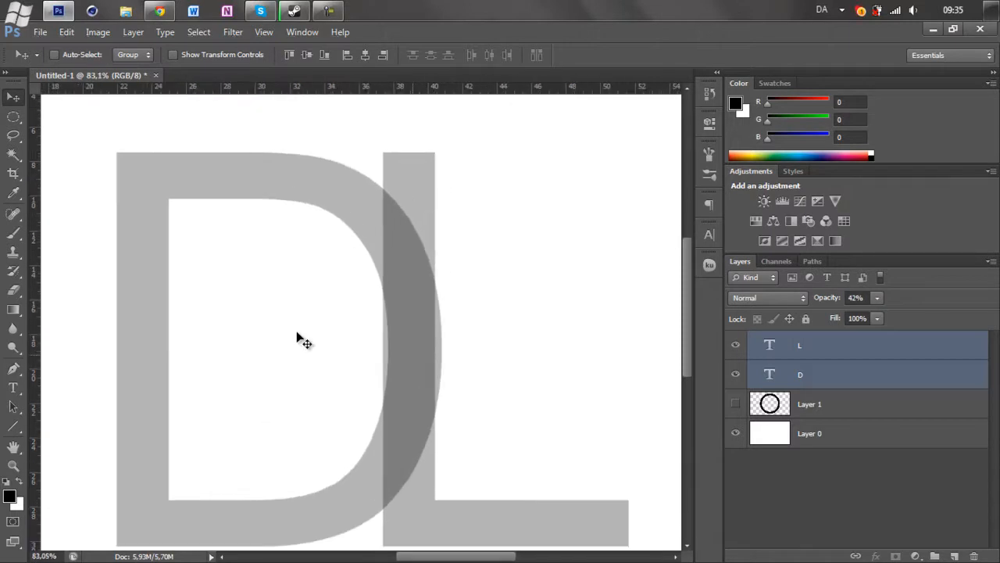
{"action": "scroll", "coordinate": [298, 337], "scroll_direction": "up", "scroll_amount": 1}
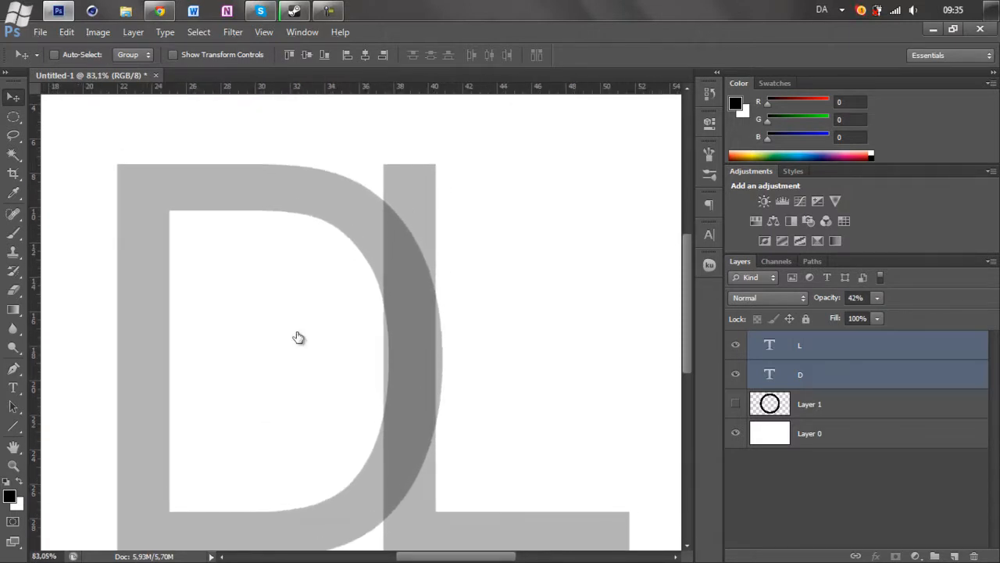
{"action": "key", "text": "alt+period"}
{"action": "key", "text": "Right"}
{"action": "key", "text": "Right"}
{"action": "key", "text": "Right"}
{"action": "key", "text": "Right"}
{"action": "key", "text": "Right"}
{"action": "key", "text": "Right"}
{"action": "key", "text": "Right"}
{"action": "key", "text": "ctrl+semicolon"}
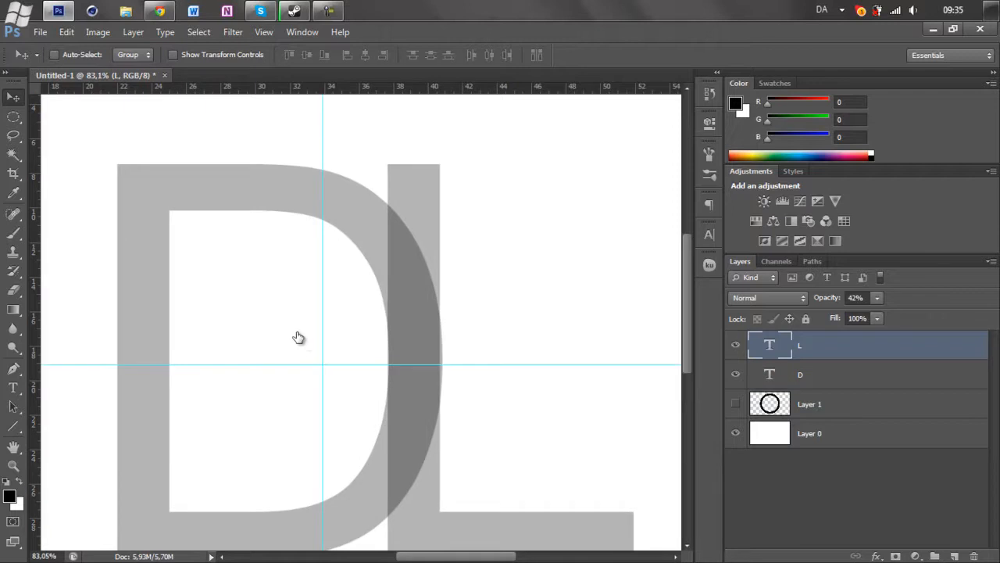
Fine-tune the L's position so its top lines up with the D and its stem's outer edge meets the D's curve
{"action": "mouse_move", "coordinate": [296, 336]}
{"action": "left_mouse_down"}
{"action": "mouse_move", "coordinate": [295, 316]}
{"action": "mouse_move", "coordinate": [297, 340]}
{"action": "left_mouse_up"}
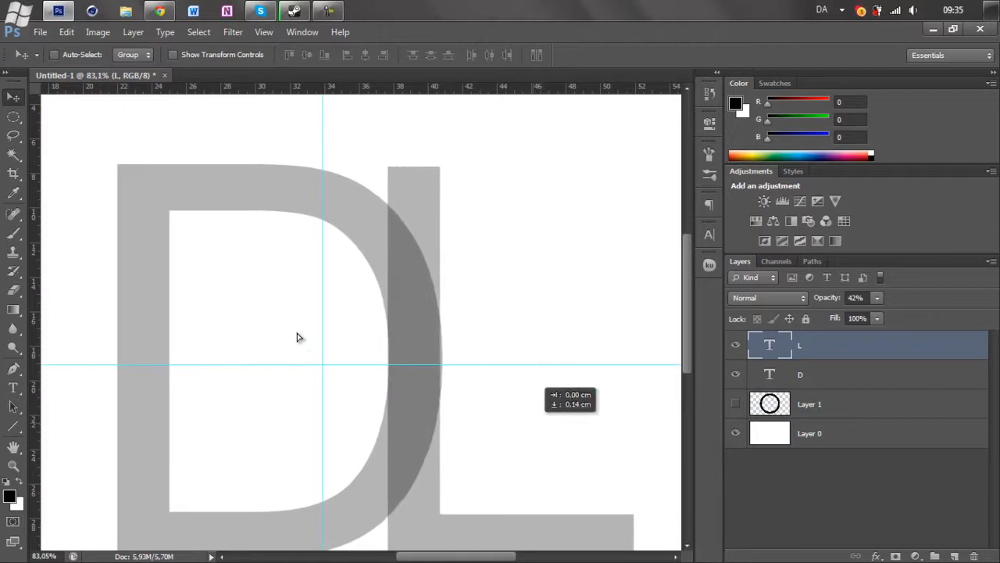
{"action": "key", "text": "Up"}
{"action": "key", "text": "Up"}
{"action": "key", "text": "Up"}
{"action": "key", "text": "Up"}
{"action": "key", "text": "Left"}
{"action": "key", "text": "Left"}
{"action": "key", "text": "Left"}
{"action": "key", "text": "Right"}
{"action": "key", "text": "Right"}
{"action": "key", "text": "Right"}
{"action": "key", "text": "Right"}
{"action": "key", "text": "Right"}
{"action": "key", "text": "Right"}
{"action": "key", "text": "Left"}
{"action": "key", "text": "Left"}
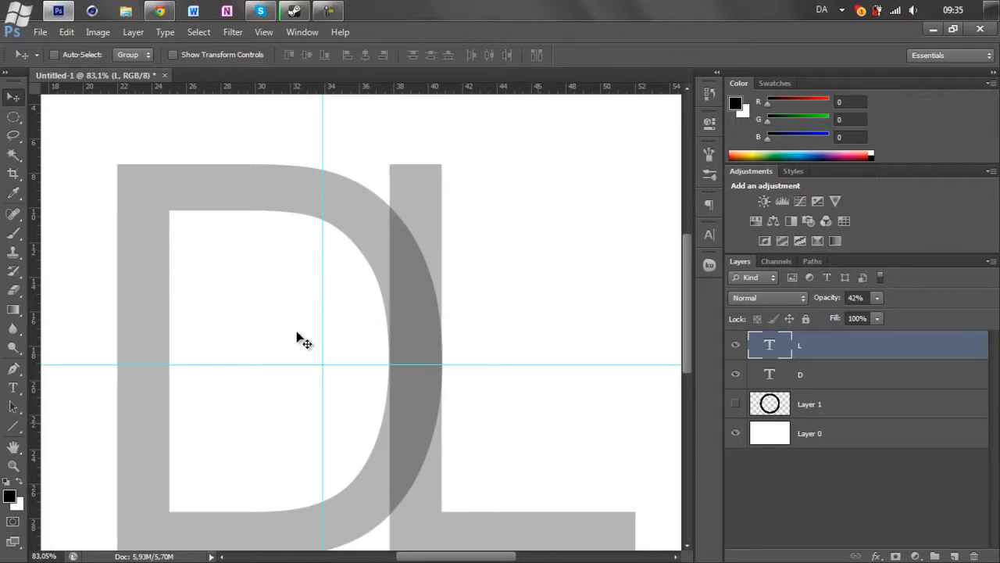
{"action": "scroll", "coordinate": [297, 337], "scroll_direction": "up", "scroll_amount": 4}
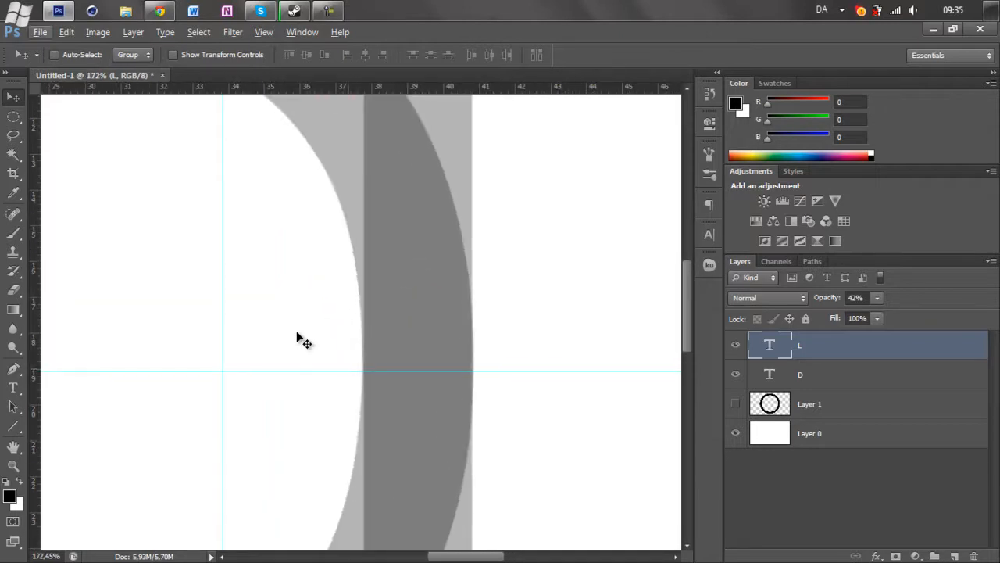
{"action": "scroll", "coordinate": [297, 337], "scroll_direction": "down", "scroll_amount": 4}
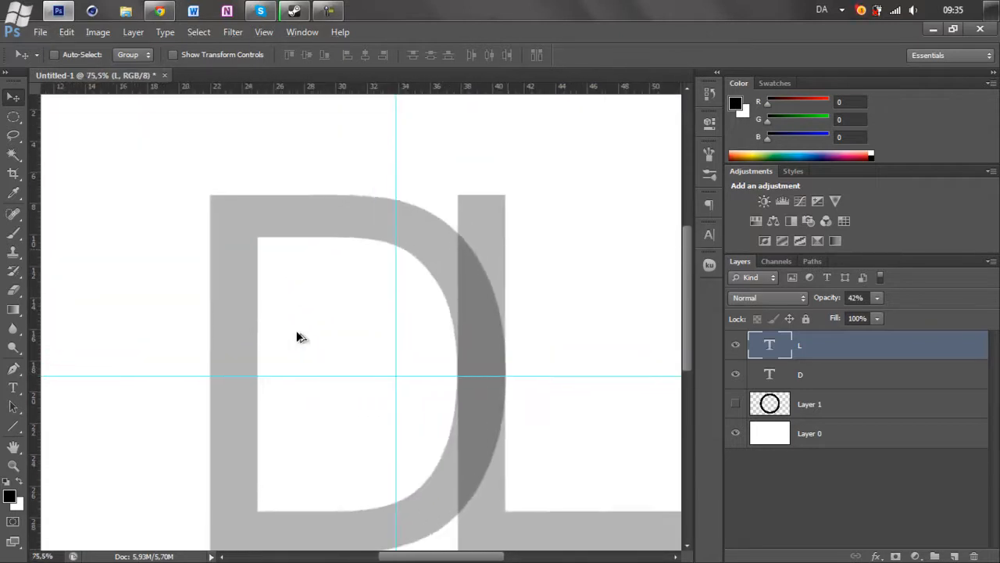
{"action": "scroll", "coordinate": [297, 337], "scroll_direction": "up", "scroll_amount": 1}
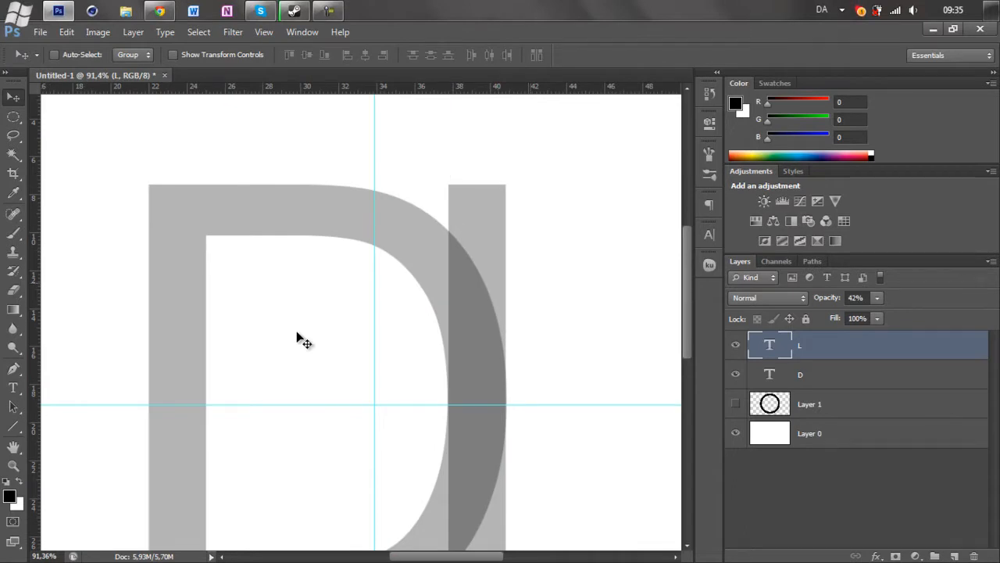
{"action": "key", "text": "p"}
{"action": "scroll", "coordinate": [297, 337], "scroll_direction": "right", "scroll_amount": 2}
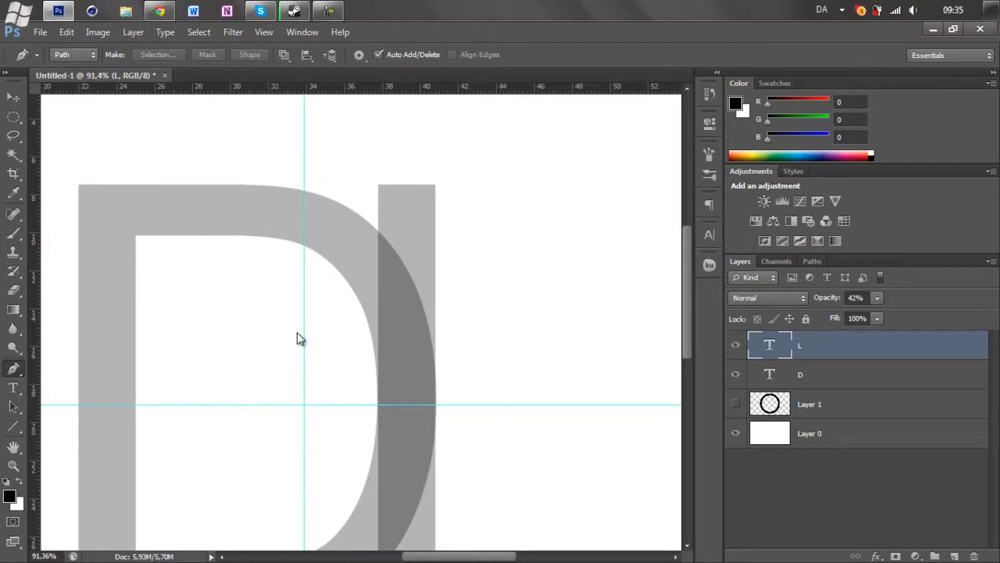
{"action": "key", "text": "l"}
{"action": "mouse_move", "coordinate": [321, 146]}
{"action": "left_mouse_down"}
{"action": "mouse_move", "coordinate": [393, 329]}
{"action": "mouse_move", "coordinate": [426, 367]}
{"action": "mouse_move", "coordinate": [526, 333]}
{"action": "mouse_move", "coordinate": [500, 197]}
{"action": "mouse_move", "coordinate": [451, 141]}
{"action": "mouse_move", "coordinate": [373, 132]}
{"action": "left_mouse_up"}
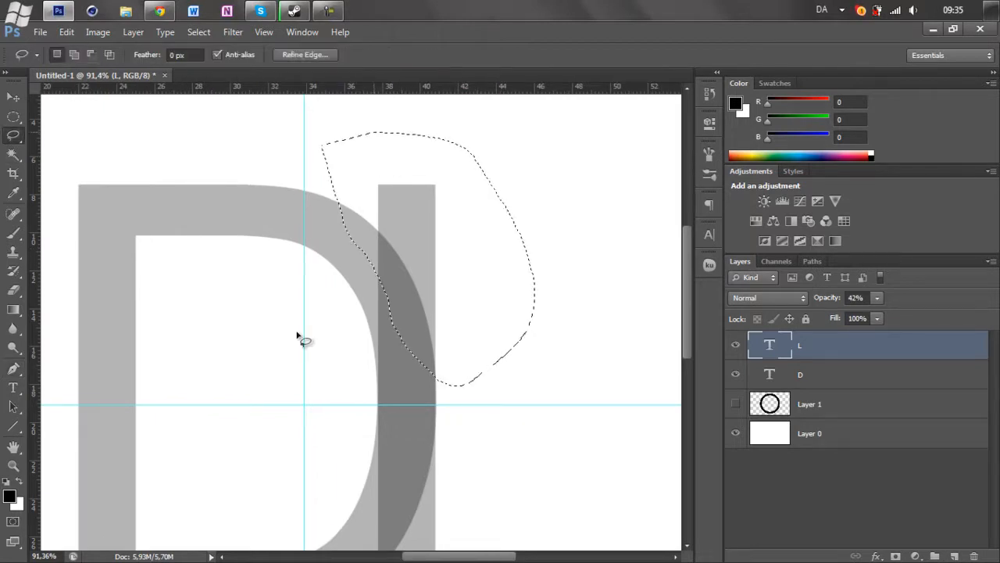
Clear the lasso selection and rasterize both the D and L text layers
{"action": "key", "text": "alt+bracketleft"}
{"action": "key", "text": "ctrl+d"}
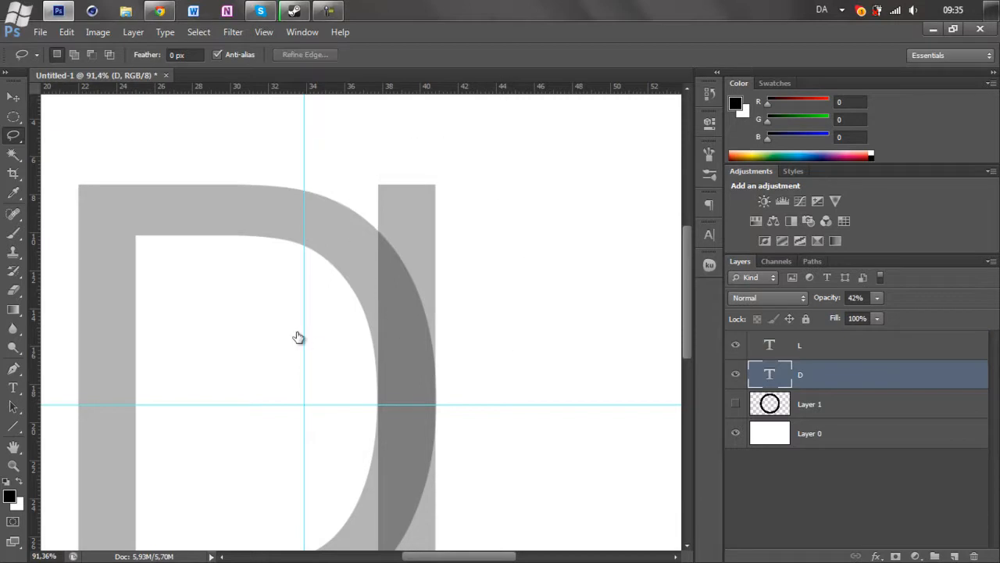
{"action": "left_click", "coordinate": [825, 345], "text": "shift"}
{"action": "right_click", "coordinate": [825, 344]}
{"action": "left_click", "coordinate": [696, 221]}
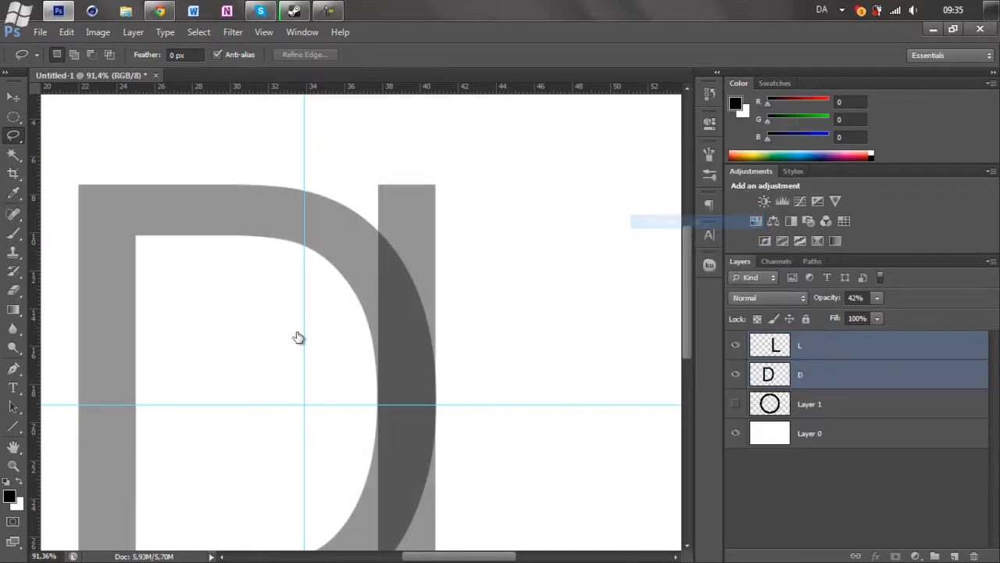
On the L layer, lasso the upper part of the stem that sticks out past the D's curve, delete it and deselect
{"action": "left_click", "coordinate": [825, 344]}
{"action": "left_click_drag", "start_coordinate": [335, 150], "coordinate": [333, 231]}
{"action": "mouse_move", "coordinate": [434, 375]}
{"action": "left_mouse_down"}
{"action": "mouse_move", "coordinate": [464, 146]}
{"action": "mouse_move", "coordinate": [336, 150]}
{"action": "left_mouse_up"}
{"action": "key", "text": "Delete"}
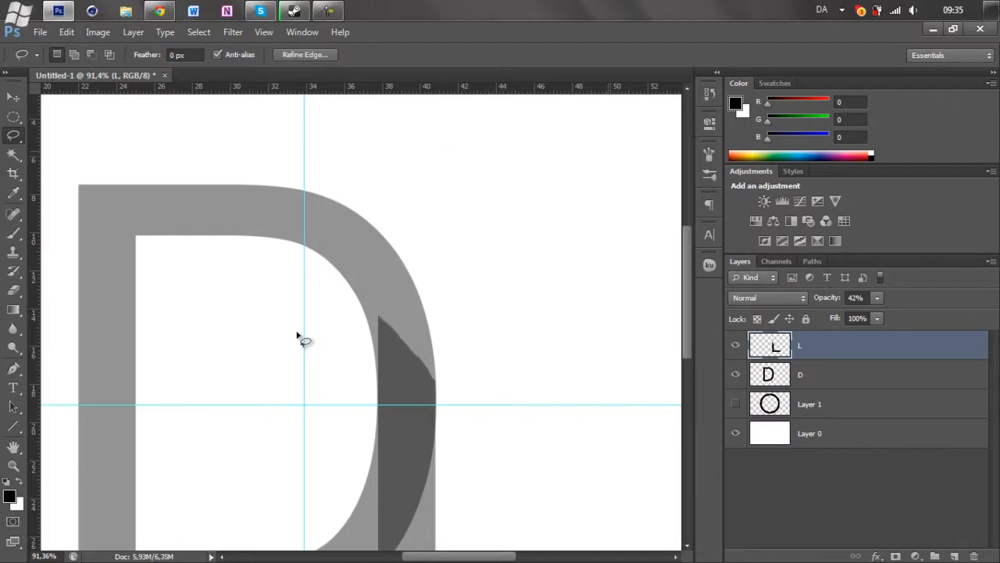
{"action": "key", "text": "ctrl+d"}
Preview the D and L layers at 100% opacity, and settle both at 59%
{"action": "scroll", "coordinate": [297, 336], "scroll_direction": "down", "scroll_amount": 4}
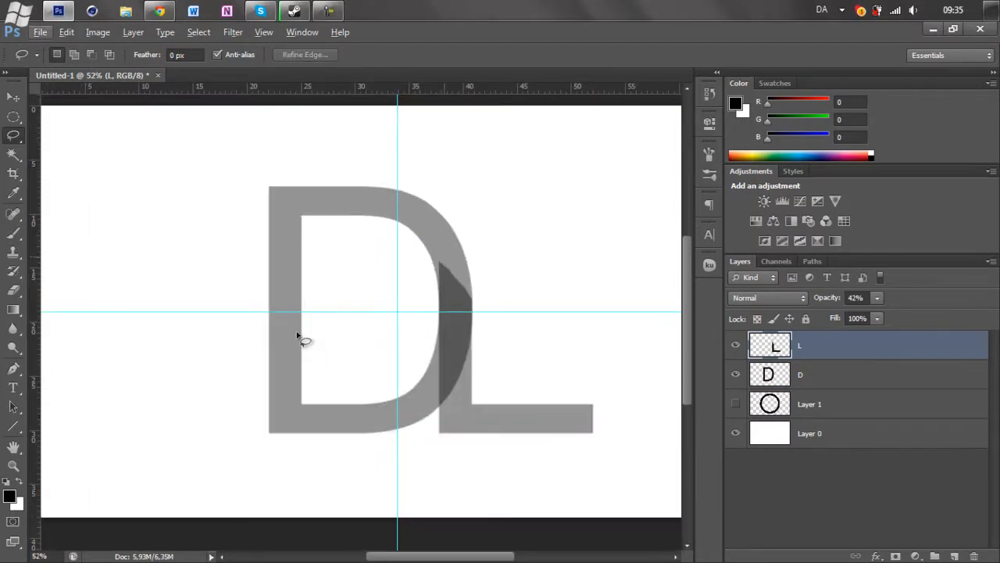
{"action": "left_click", "coordinate": [825, 374]}
{"action": "left_click", "coordinate": [825, 344], "text": "ctrl"}
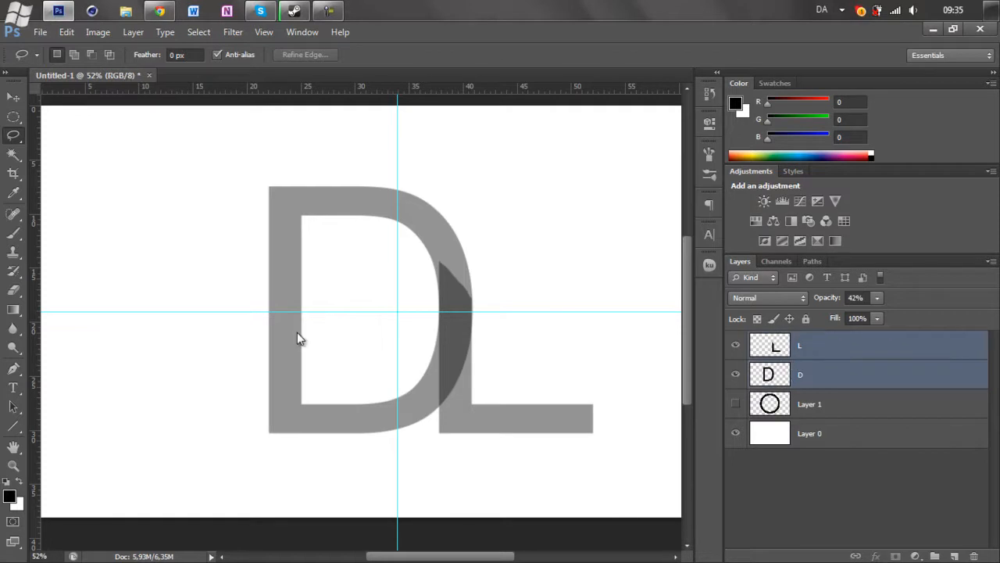
{"action": "left_click", "coordinate": [877, 297]}
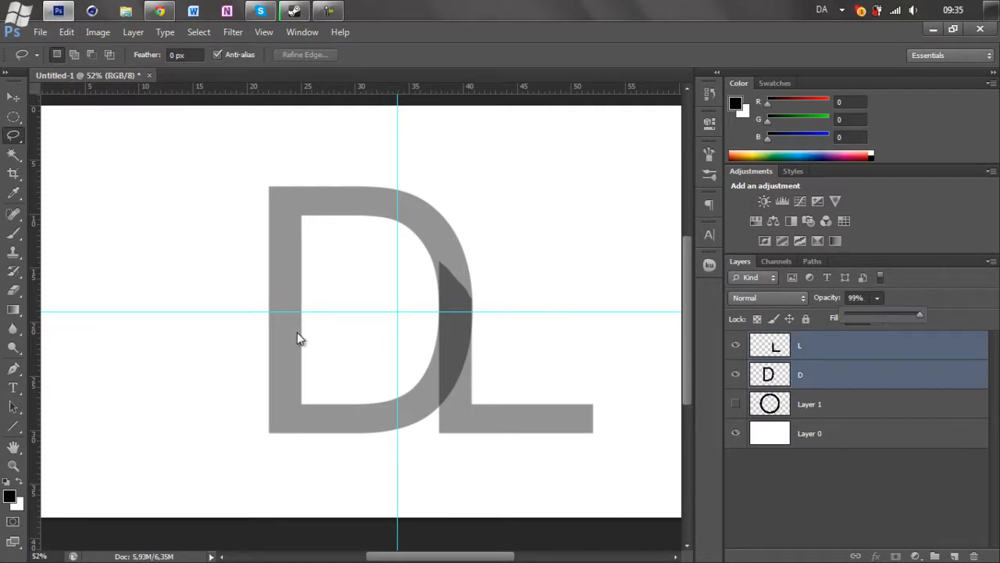
{"action": "left_click_drag", "start_coordinate": [916, 314], "coordinate": [922, 314]}
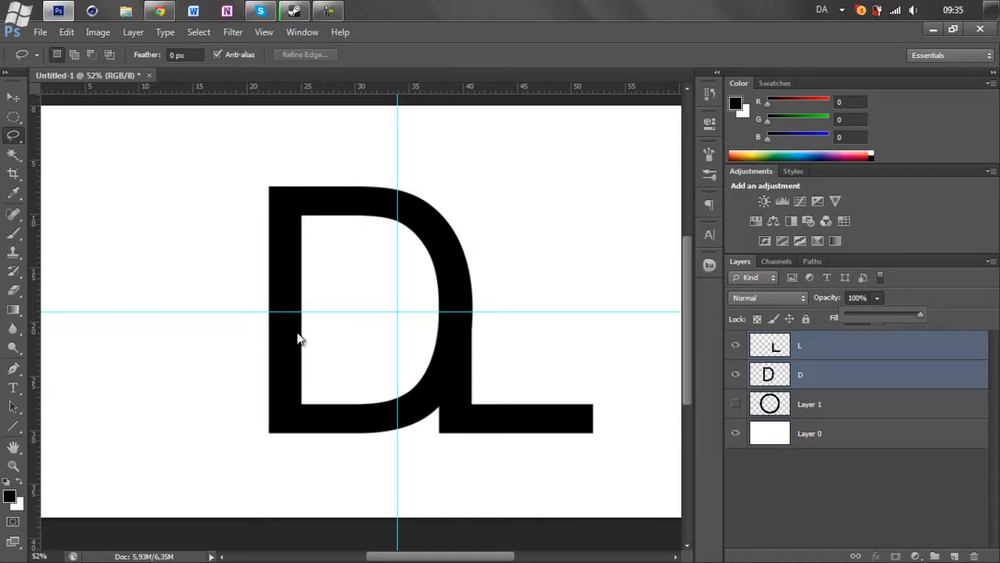
{"action": "left_click_drag", "start_coordinate": [847, 314], "coordinate": [920, 314]}
{"action": "left_click", "coordinate": [859, 345]}
On the D layer, start a Pen path where the inner edge of the L's stem meets the horizontal guide
{"action": "scroll", "coordinate": [479, 307], "scroll_direction": "up", "scroll_amount": 6}
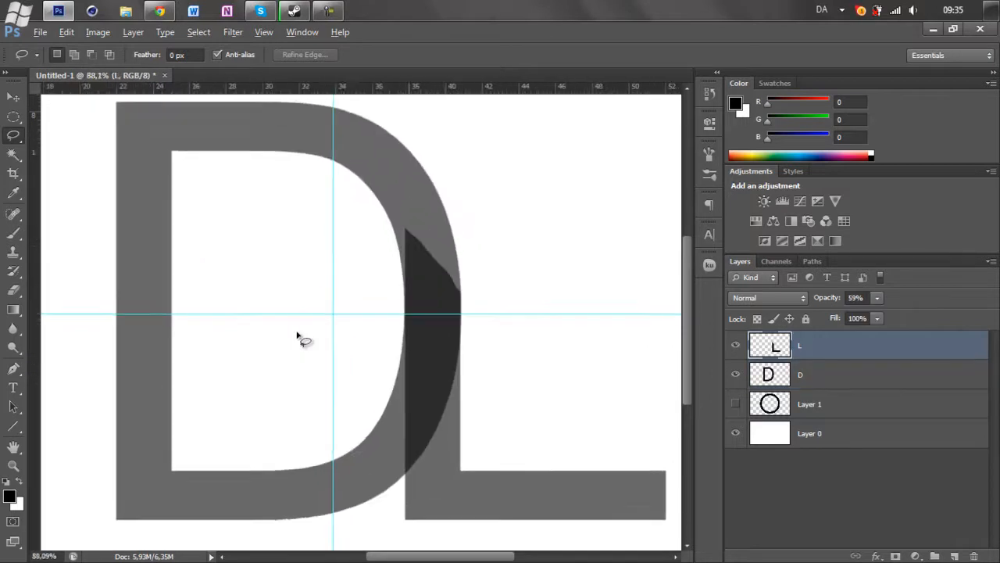
{"action": "scroll", "coordinate": [297, 335], "scroll_direction": "down", "scroll_amount": 5}
{"action": "scroll", "coordinate": [297, 334], "scroll_direction": "left", "scroll_amount": 5}
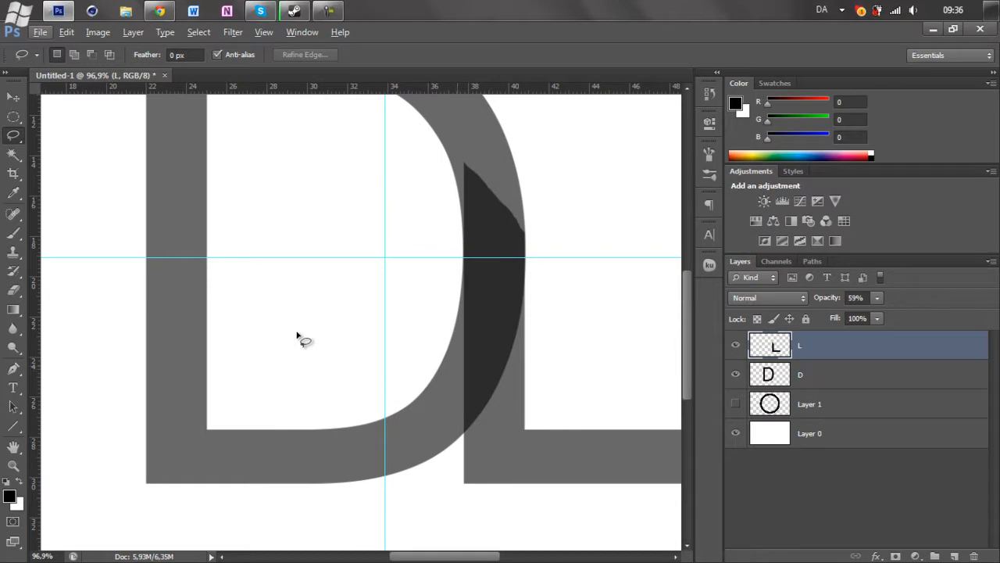
{"action": "scroll", "coordinate": [297, 336], "scroll_direction": "up", "scroll_amount": 6}
{"action": "scroll", "coordinate": [296, 336], "scroll_direction": "down", "scroll_amount": 6}
{"action": "scroll", "coordinate": [297, 336], "scroll_direction": "down", "scroll_amount": 2}
{"action": "scroll", "coordinate": [297, 336], "scroll_direction": "up", "scroll_amount": 3}
{"action": "key", "text": "p"}
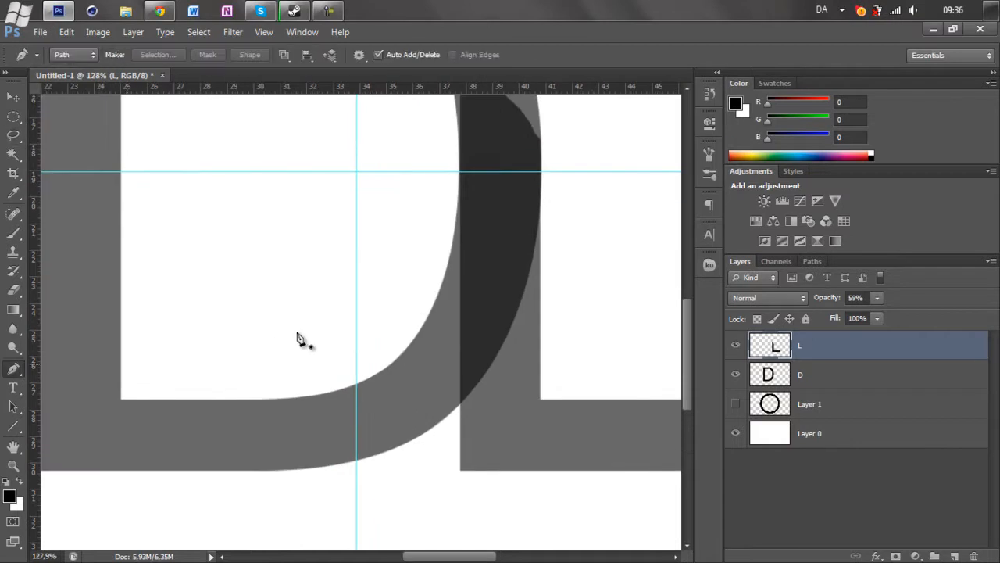
{"action": "key", "text": "alt+bracketleft"}
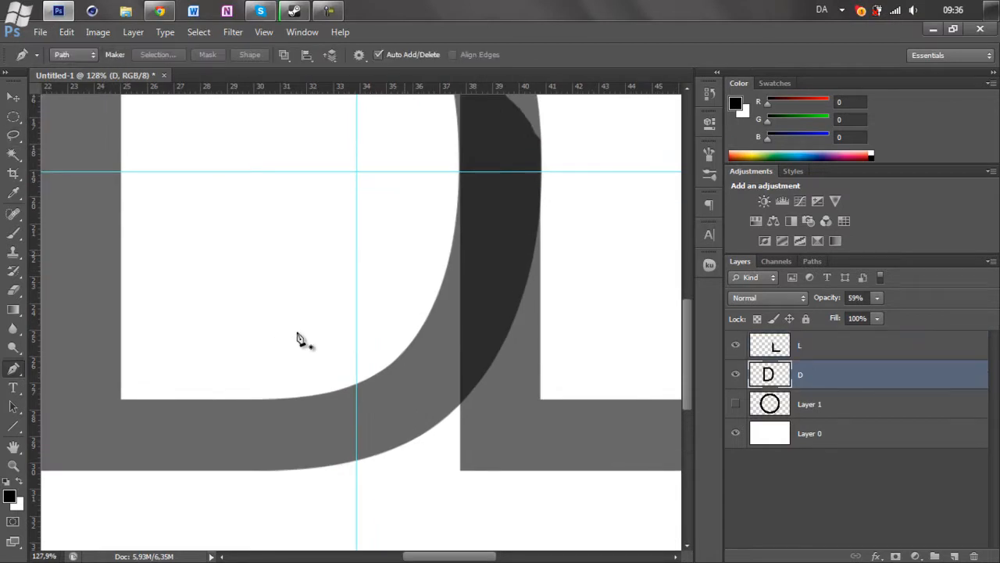
{"action": "scroll", "coordinate": [297, 339], "scroll_direction": "up", "scroll_amount": 3}
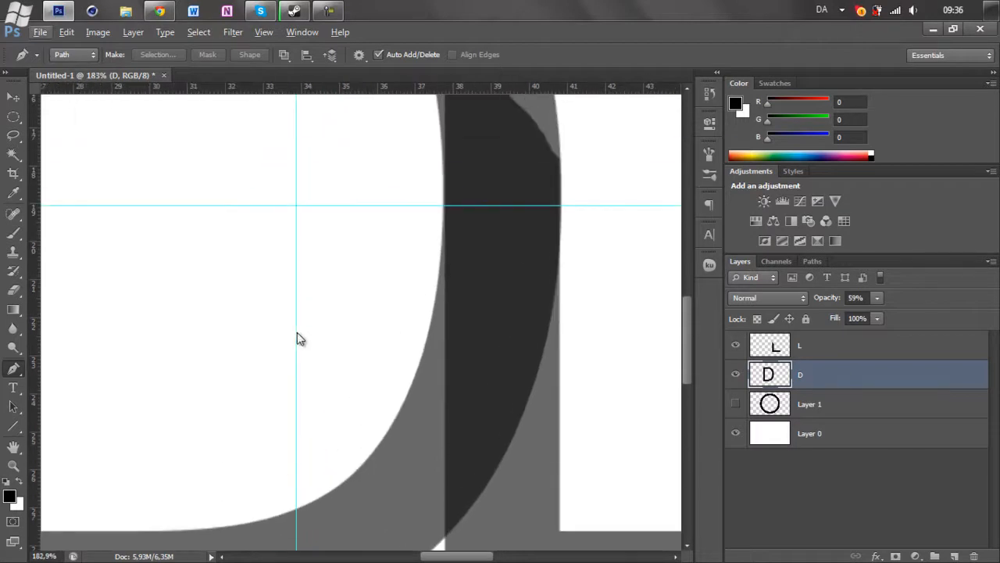
{"action": "scroll", "coordinate": [297, 339], "scroll_direction": "up", "scroll_amount": 5}
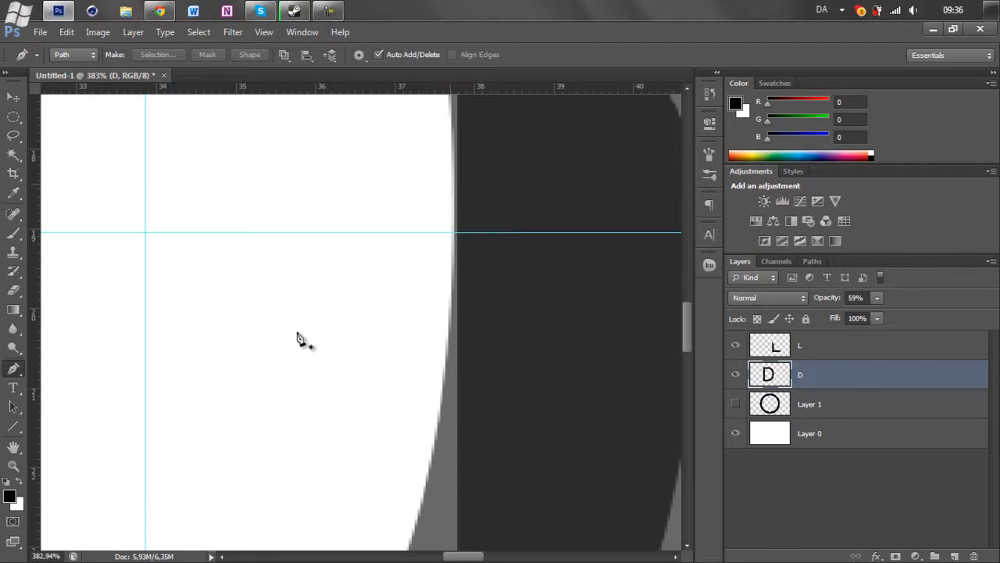
{"action": "scroll", "coordinate": [297, 339], "scroll_direction": "down", "scroll_amount": 2}
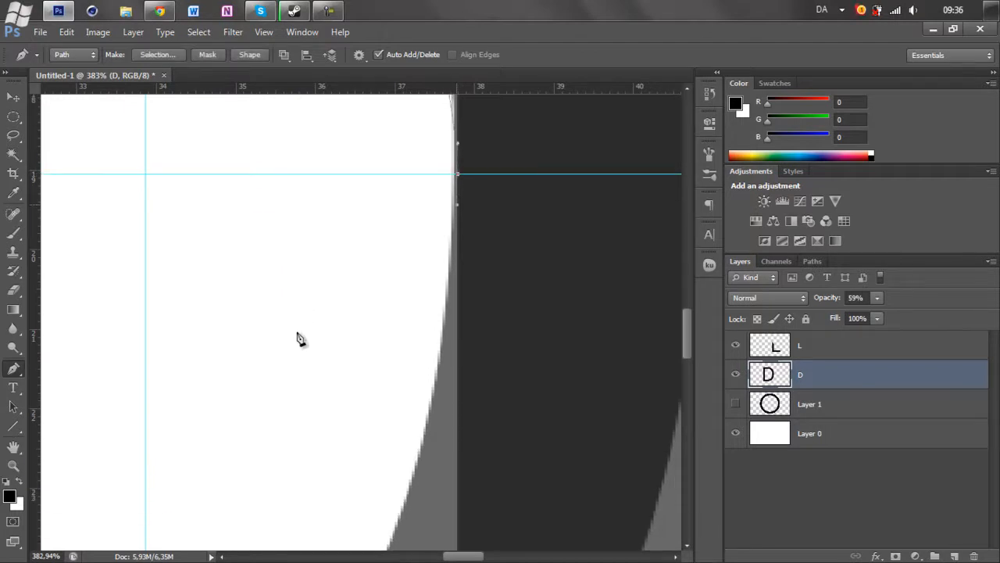
Extend the path down the stem's inner edge to the L's bottom corner, then outward and back up to the guide as a narrow strip
{"action": "scroll", "coordinate": [297, 338], "scroll_direction": "down", "scroll_amount": 5}
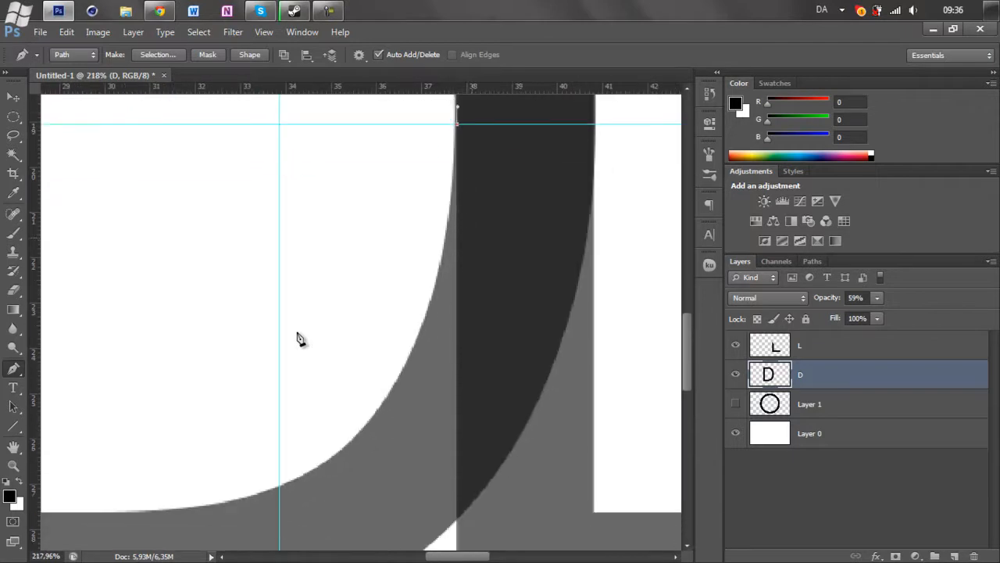
{"action": "scroll", "coordinate": [297, 338], "scroll_direction": "up", "scroll_amount": 5}
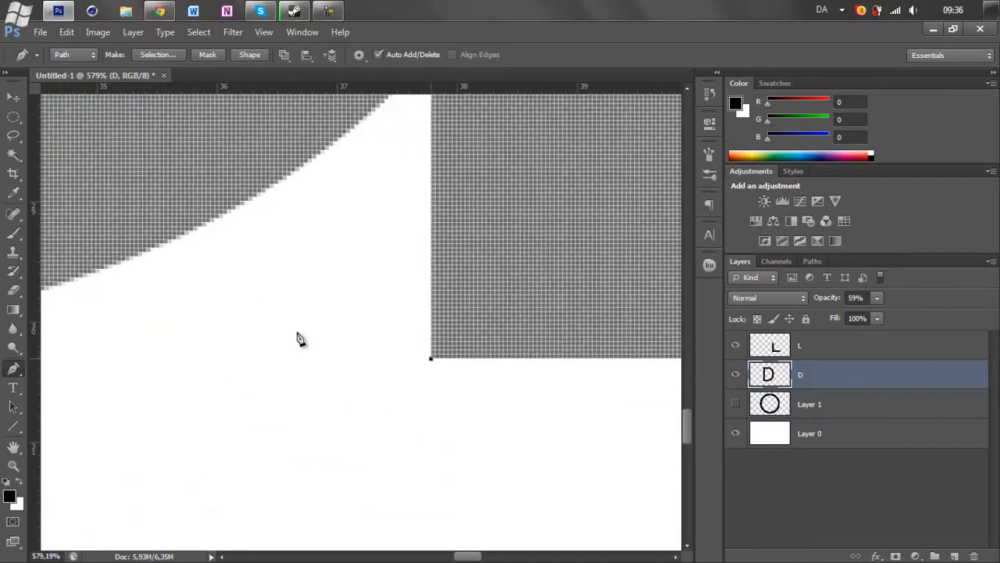
{"action": "scroll", "coordinate": [297, 338], "scroll_direction": "down", "scroll_amount": 2}
{"action": "scroll", "coordinate": [297, 338], "scroll_direction": "down", "scroll_amount": 3}
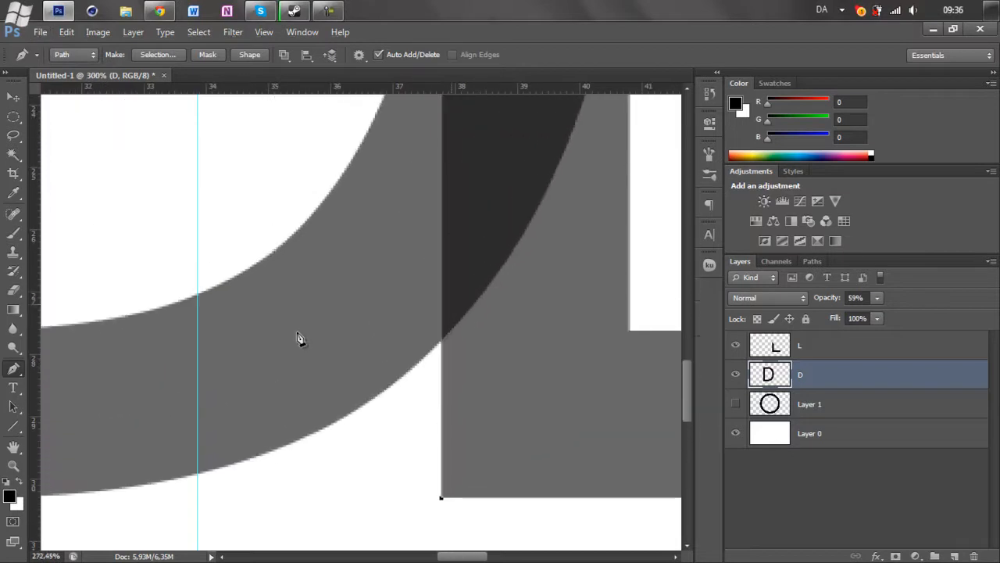
{"action": "scroll", "coordinate": [297, 338], "scroll_direction": "down", "scroll_amount": 1}
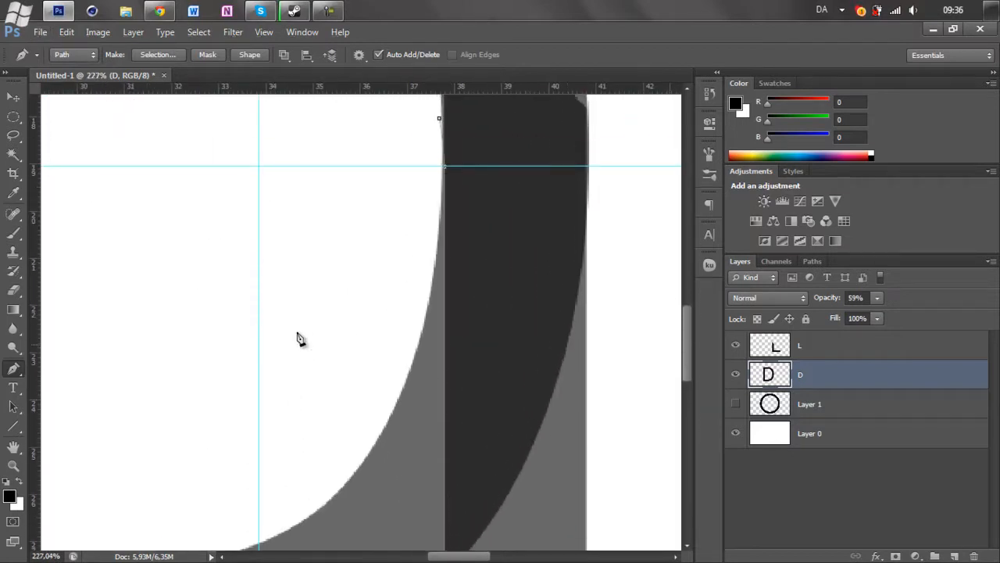
{"action": "scroll", "coordinate": [297, 338], "scroll_direction": "down", "scroll_amount": 3}
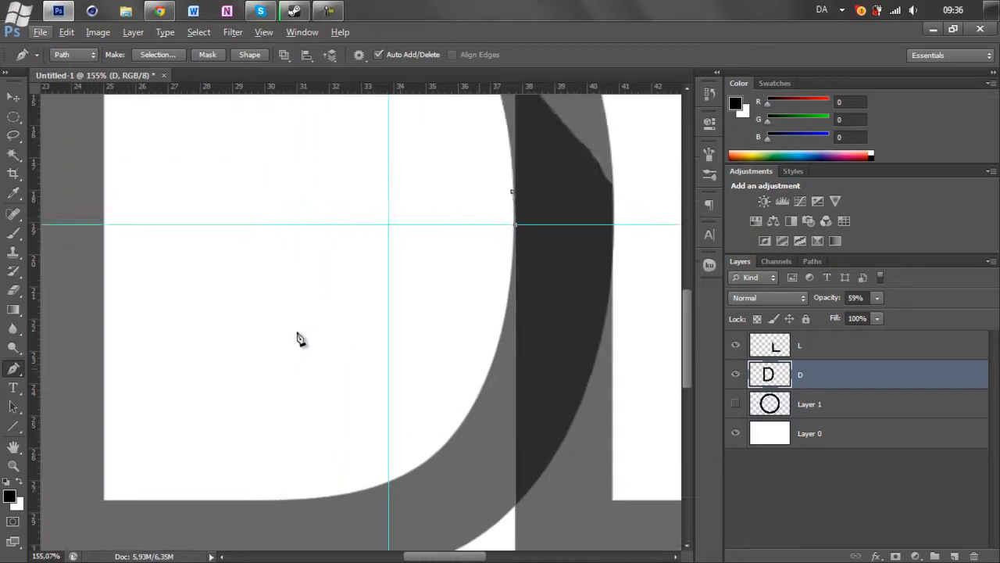
{"action": "key", "text": "alt"}
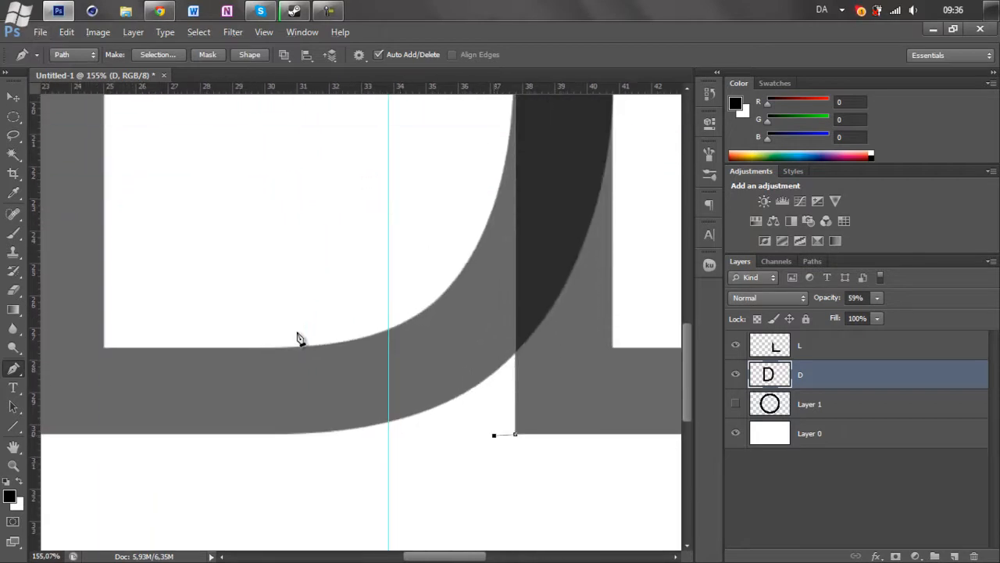
{"action": "scroll", "coordinate": [297, 338], "scroll_direction": "up", "scroll_amount": 5}
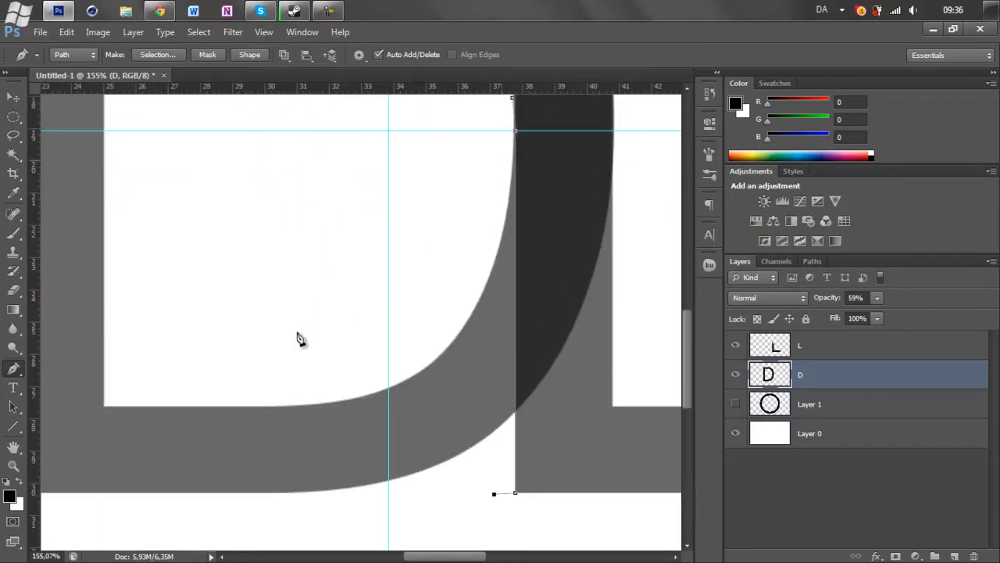
{"action": "key", "text": "ctrl+z"}
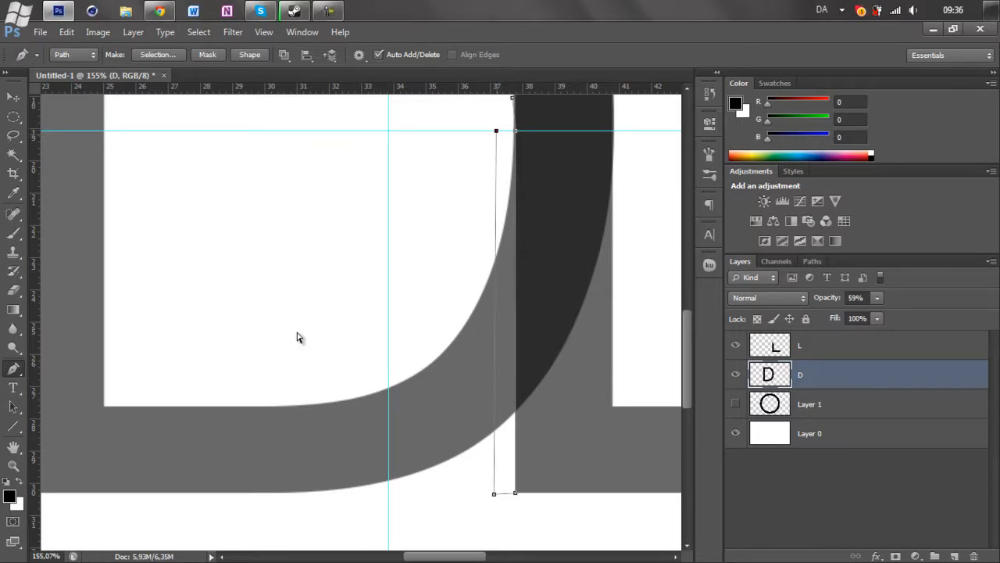
Move the strip's upper and lower outer anchors away from the L's stem until the strip is about 1.2 ruler units wide
{"action": "key", "text": "shift+Left"}
{"action": "key", "text": "Left"}
{"action": "key", "text": "Left"}
{"action": "key", "text": "Left"}
{"action": "key", "text": "Left"}
{"action": "key", "text": "Left"}
{"action": "key", "text": "Left"}
{"action": "key", "text": "Left"}
{"action": "key", "text": "Left"}
{"action": "key", "text": "Left"}
{"action": "key", "text": "Left"}
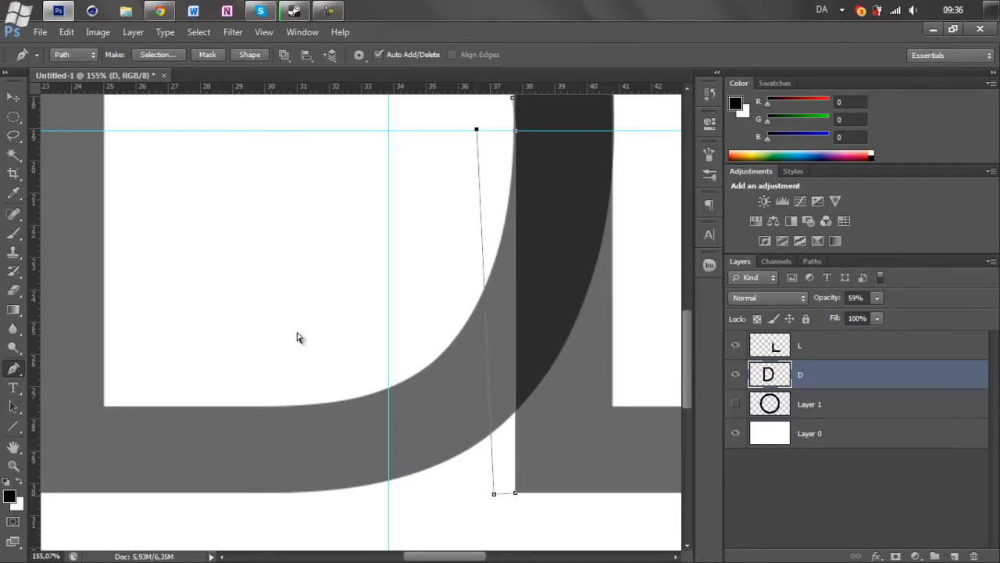
{"action": "left_click_drag", "start_coordinate": [494, 494], "coordinate": [477, 494]}
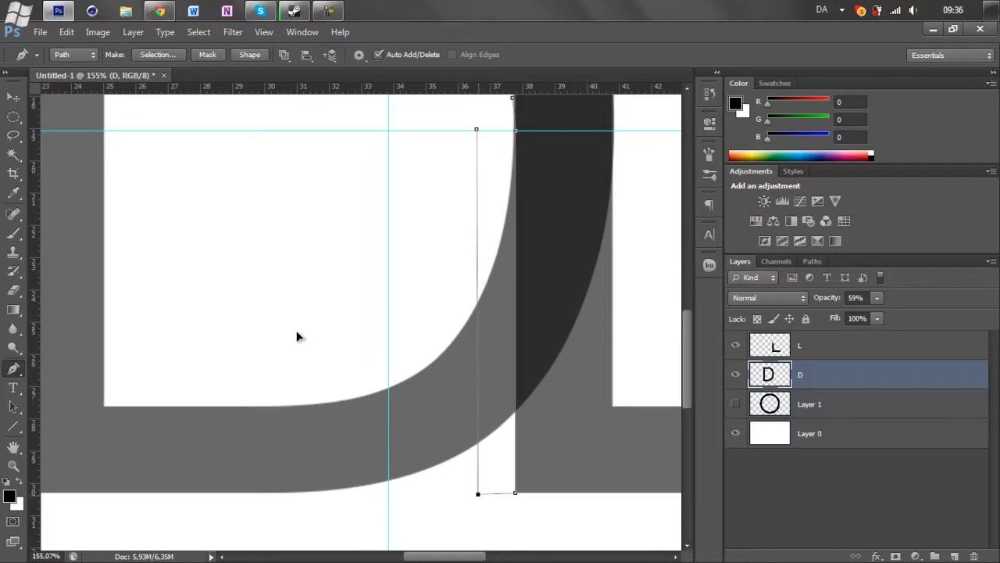
Convert the work path to a selection, delete that strip from the D layer beside the L's stem, and deselect
{"action": "mouse_move", "coordinate": [34, 336]}
{"action": "left_mouse_down"}
{"action": "mouse_move", "coordinate": [452, 379]}
{"action": "mouse_move", "coordinate": [480, 392]}
{"action": "mouse_move", "coordinate": [31, 348]}
{"action": "left_mouse_up"}
{"action": "scroll", "coordinate": [296, 333], "scroll_direction": "up", "scroll_amount": 5}
{"action": "scroll", "coordinate": [297, 333], "scroll_direction": "down", "scroll_amount": 2}
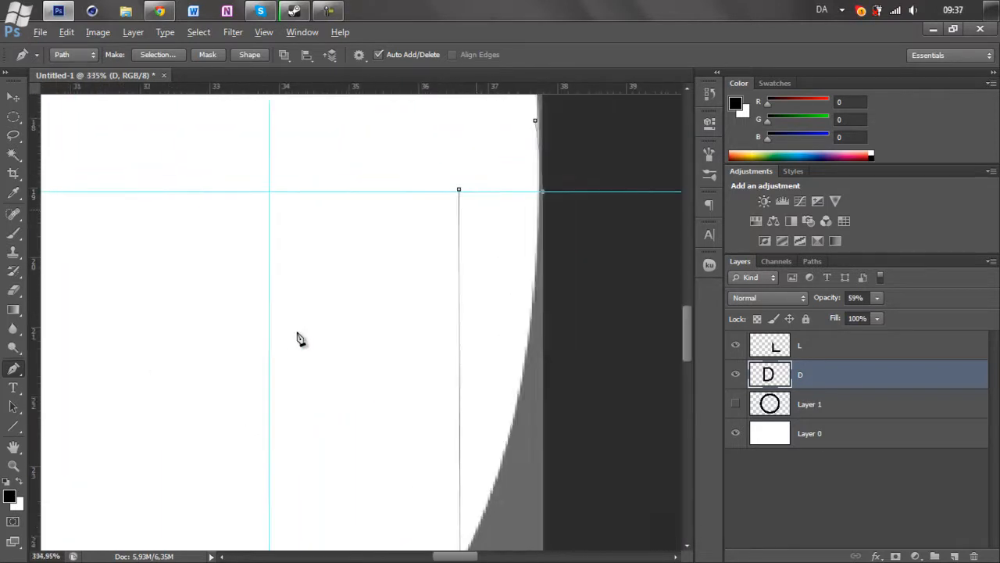
{"action": "scroll", "coordinate": [298, 337], "scroll_direction": "down", "scroll_amount": 5}
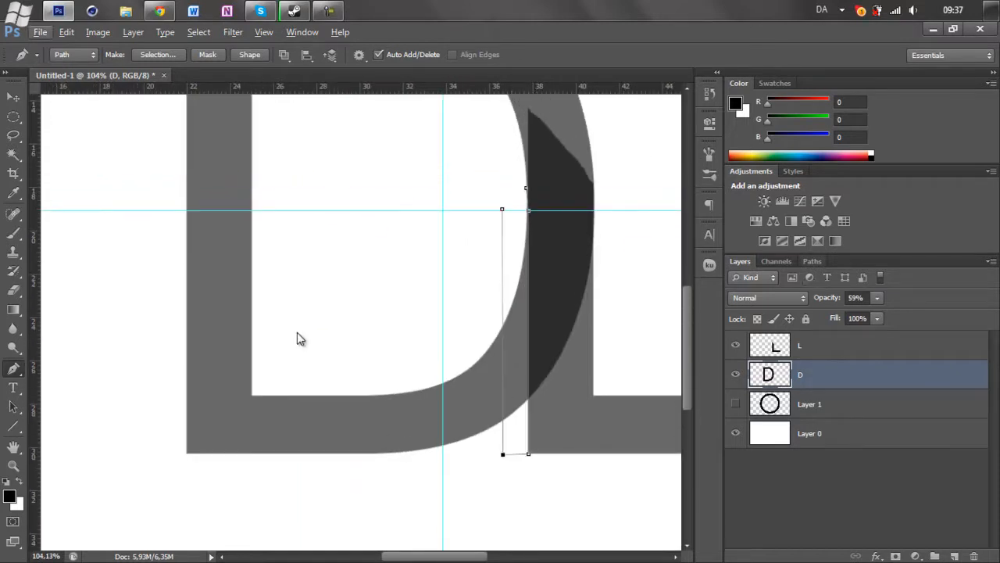
{"action": "left_click", "coordinate": [811, 261]}
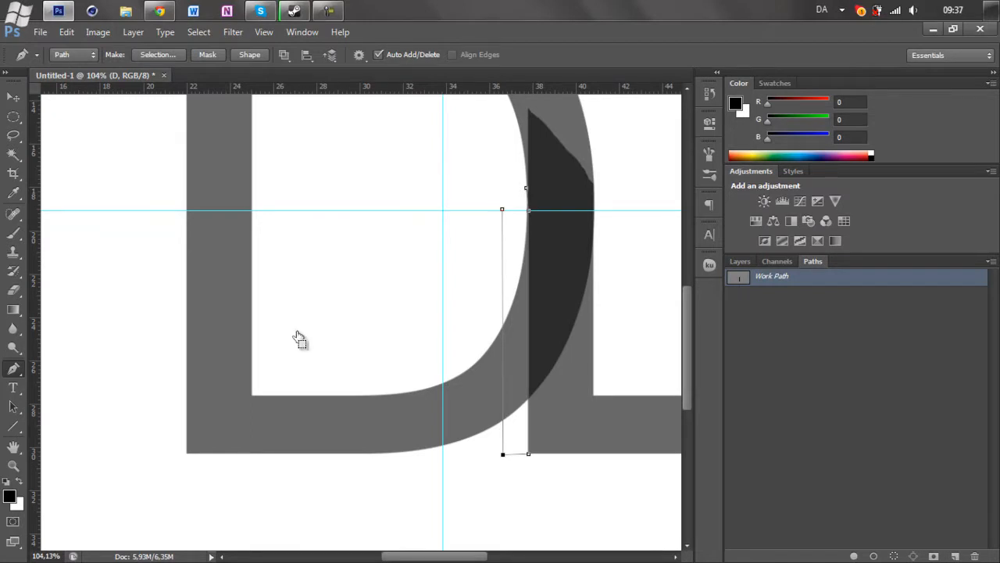
{"action": "key", "text": "ctrl+Return"}
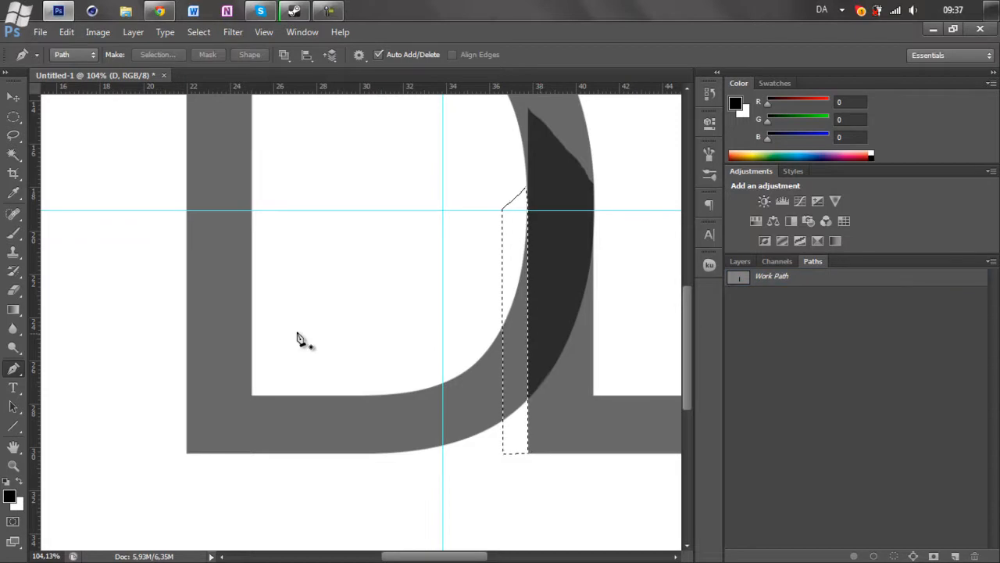
{"action": "key", "text": "F7"}
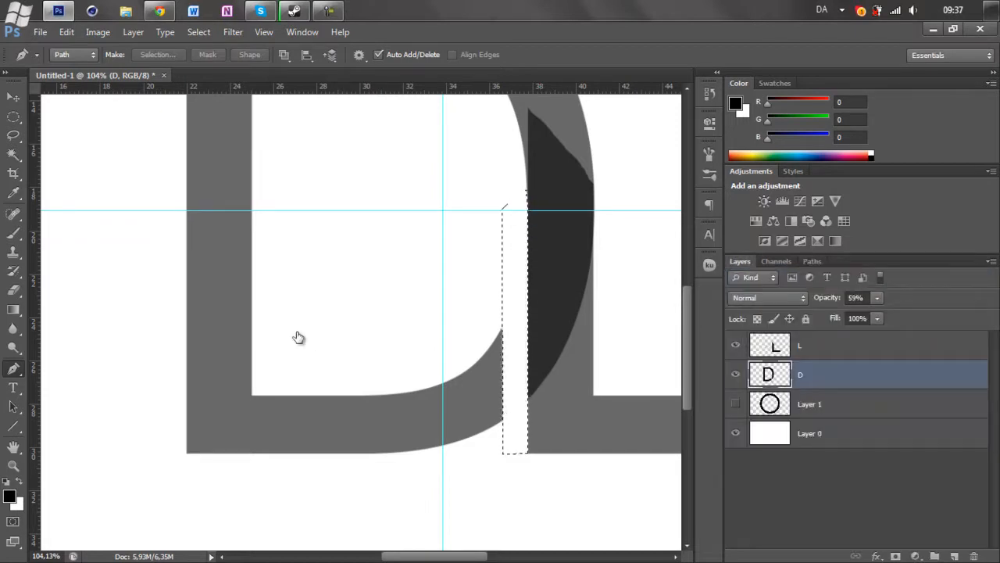
{"action": "scroll", "coordinate": [299, 339], "scroll_direction": "down", "scroll_amount": 1}
{"action": "scroll", "coordinate": [299, 338], "scroll_direction": "down", "scroll_amount": 3}
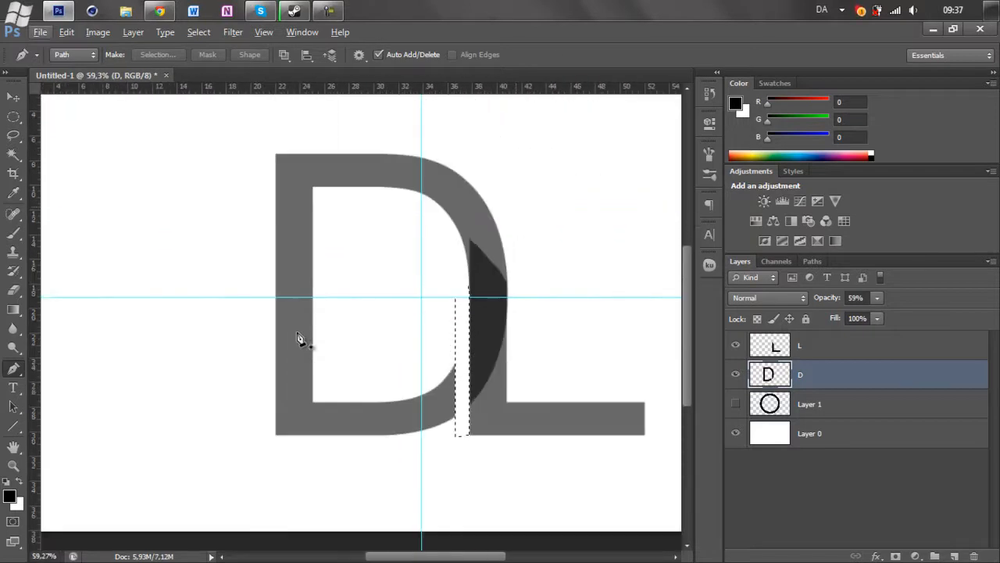
{"action": "key", "text": "l"}
{"action": "key", "text": "ctrl+d"}
{"action": "key", "text": "v"}
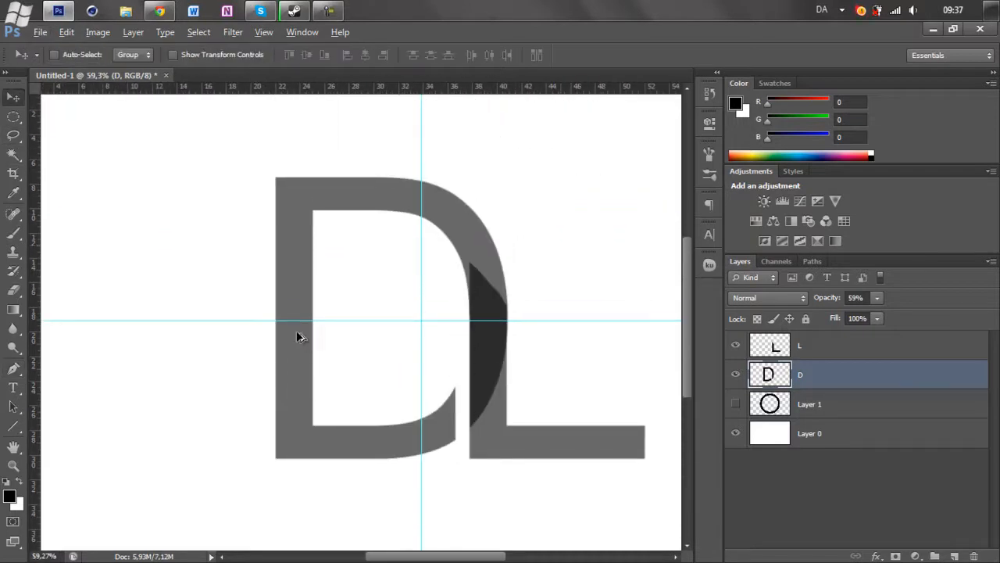
Preview the L and D layers at 100% opacity, set both to 52%, and show the ring layer again
{"action": "scroll", "coordinate": [300, 339], "scroll_direction": "down", "scroll_amount": 2}
{"action": "key", "text": "alt+shift+bracketright"}
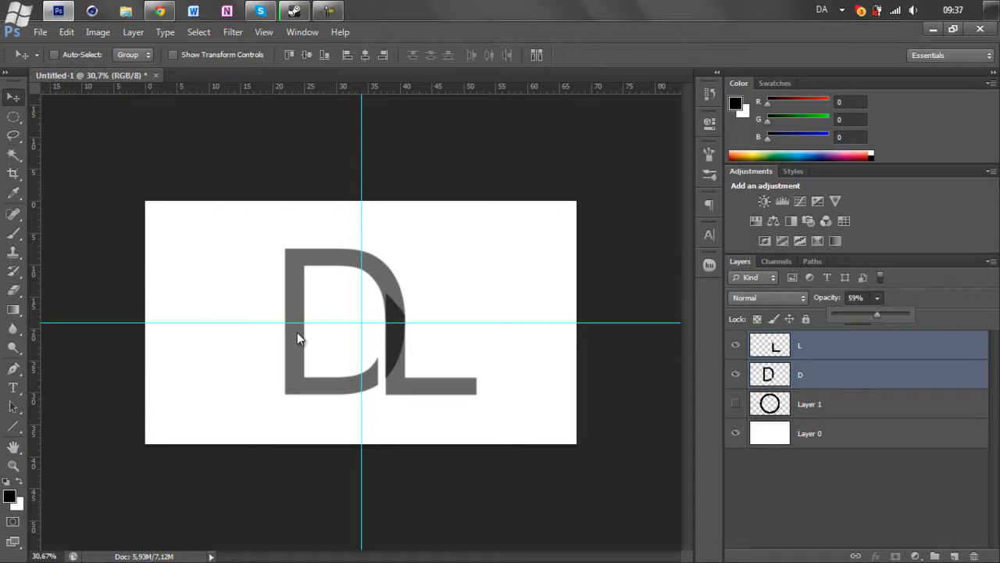
{"action": "key", "text": "0"}
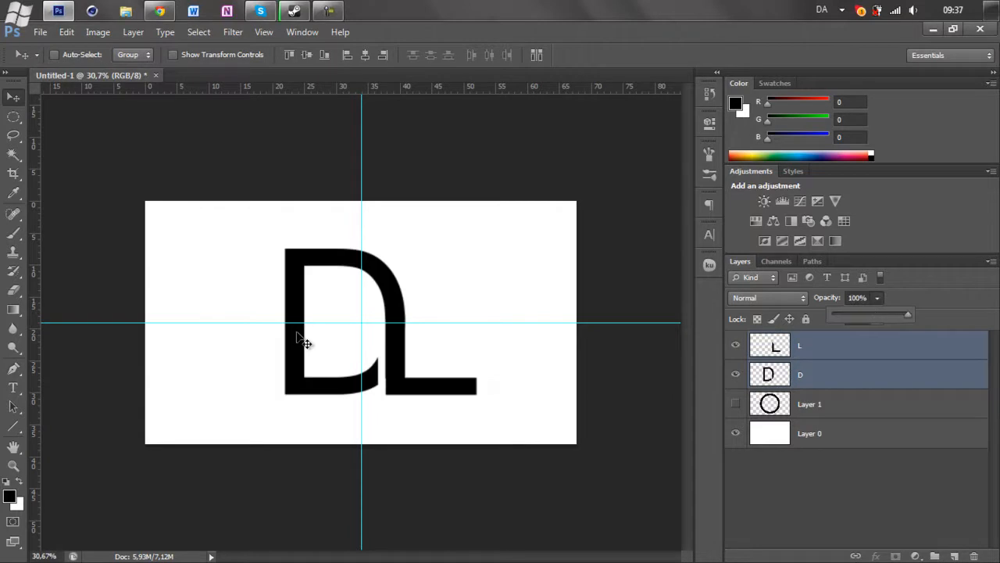
{"action": "key", "text": "5"}
{"action": "key", "text": "2"}
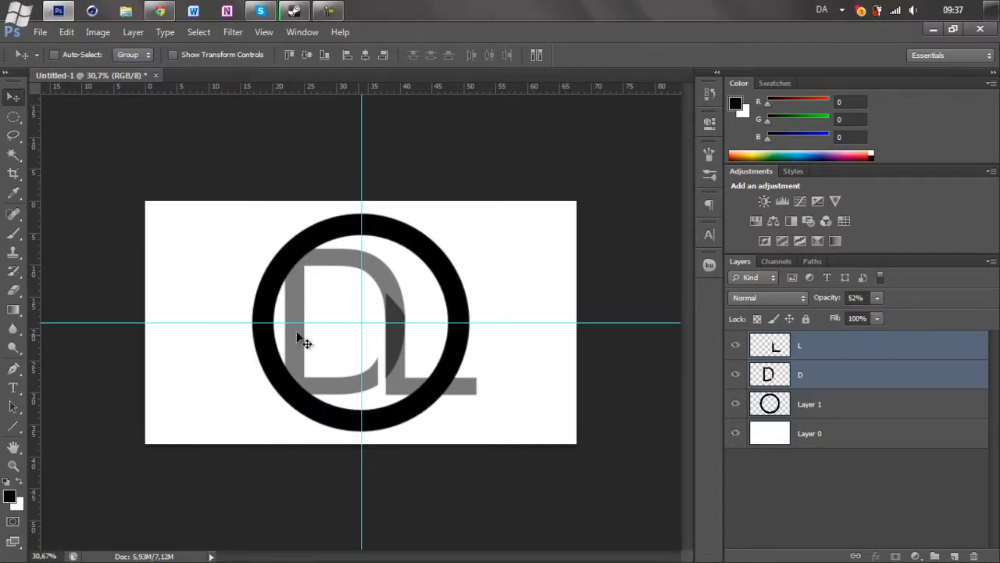
Shift the D and L letters slightly together within the ring, comparing their placement with the Dust Legacy logo in the browser
{"action": "left_click_drag", "start_coordinate": [298, 338], "coordinate": [299, 339]}
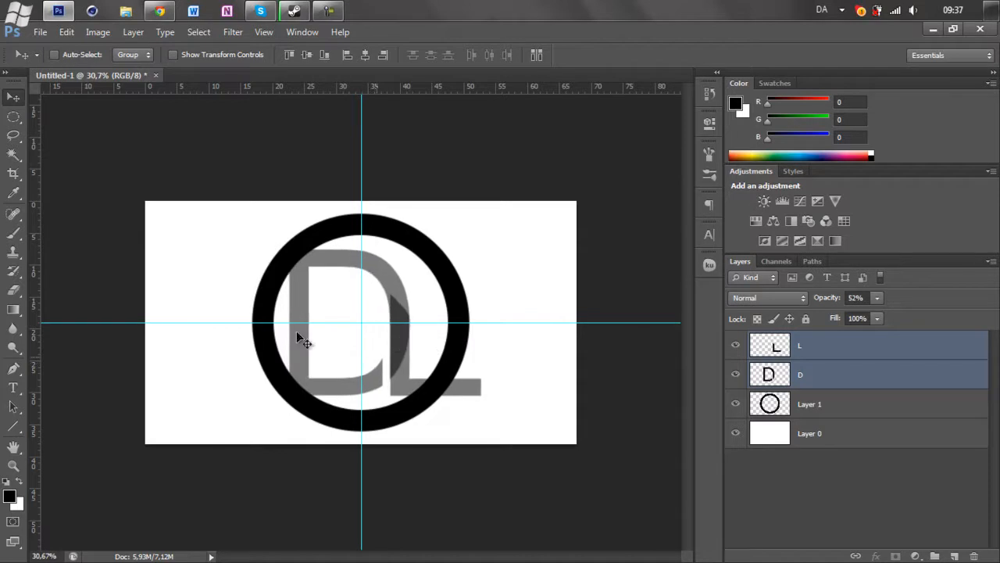
{"action": "key", "text": "alt+Tab"}
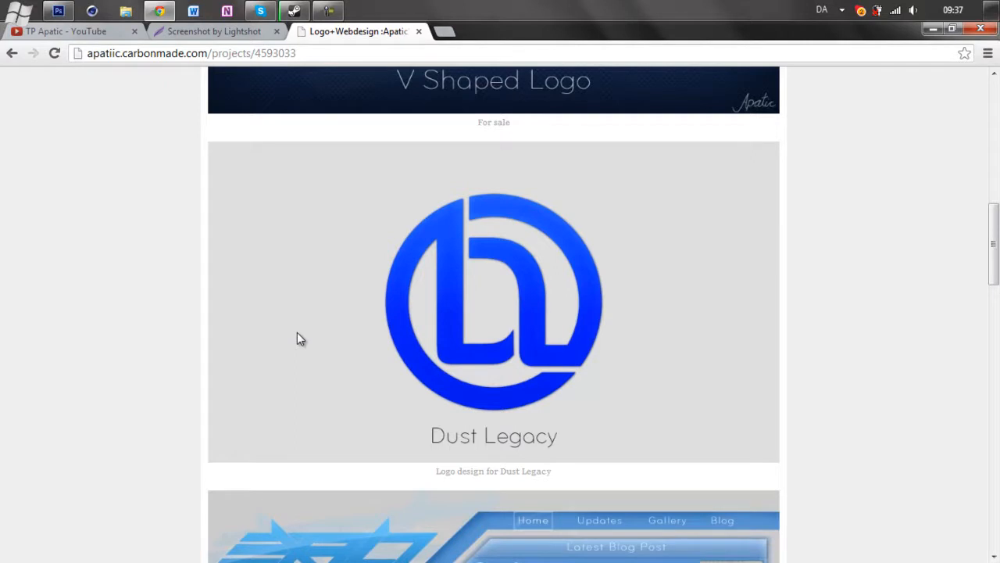
{"action": "key", "text": "alt+Tab"}
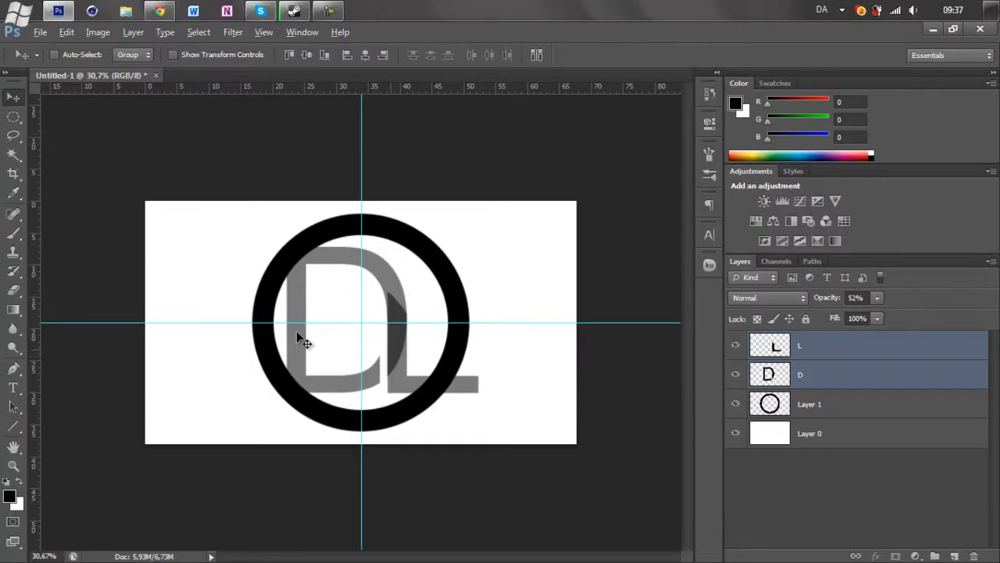
On a new layer, select a circle about 1.3 cm across near the L's outer lower-left corner and fill it with black
{"action": "scroll", "coordinate": [303, 342], "scroll_direction": "up", "scroll_amount": 5}
{"action": "key", "text": "p"}
{"action": "scroll", "coordinate": [297, 339], "scroll_direction": "up", "scroll_amount": 4}
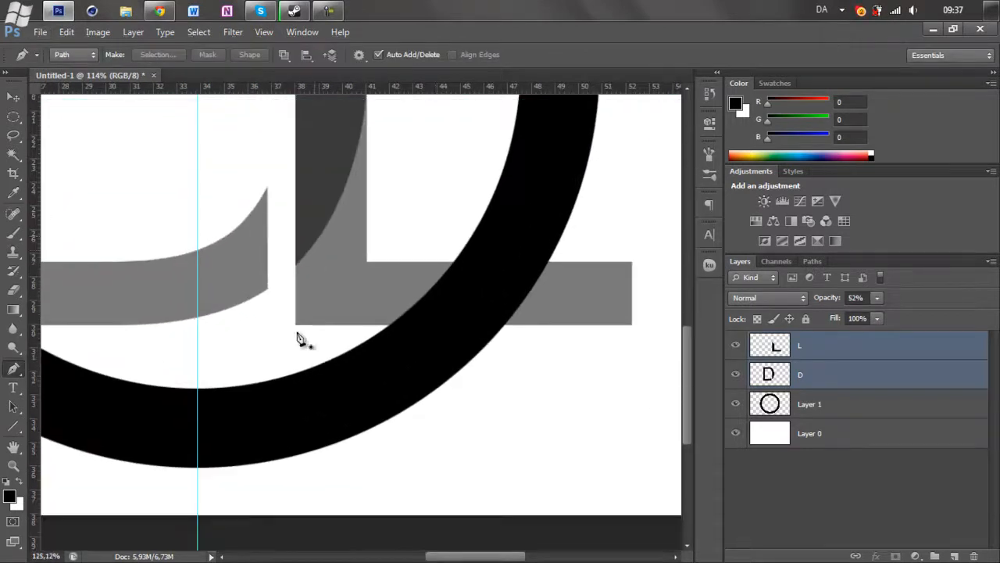
{"action": "scroll", "coordinate": [297, 339], "scroll_direction": "up", "scroll_amount": 4}
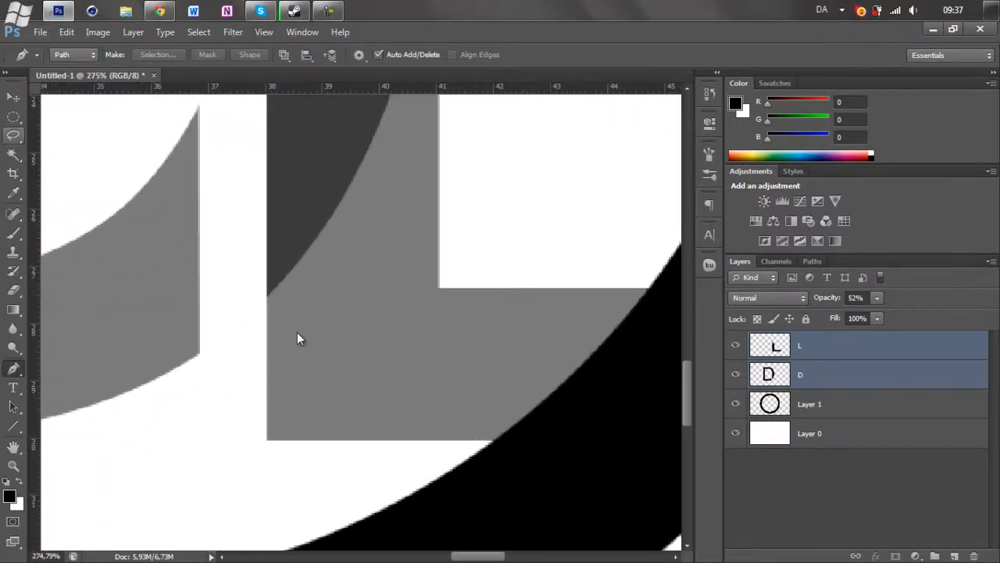
{"action": "key", "text": "m"}
{"action": "left_click", "coordinate": [297, 331]}
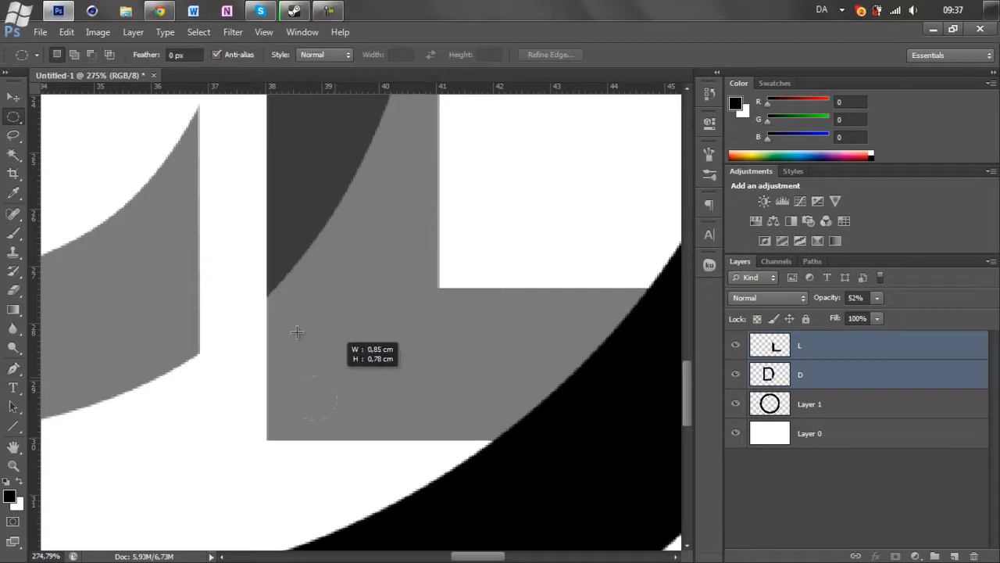
{"action": "left_click", "coordinate": [954, 555]}
{"action": "mouse_move", "coordinate": [290, 417]}
{"action": "left_mouse_down"}
{"action": "mouse_move", "coordinate": [365, 357]}
{"action": "mouse_move", "coordinate": [329, 379]}
{"action": "left_mouse_up"}
{"action": "key", "text": "alt+BackSpace"}
Deselect and move the black circle flush against both outer edges of the L's lower-left corner
{"action": "key", "text": "ctrl+d"}
{"action": "key", "text": "v"}
{"action": "left_click_drag", "start_coordinate": [296, 339], "coordinate": [309, 326]}
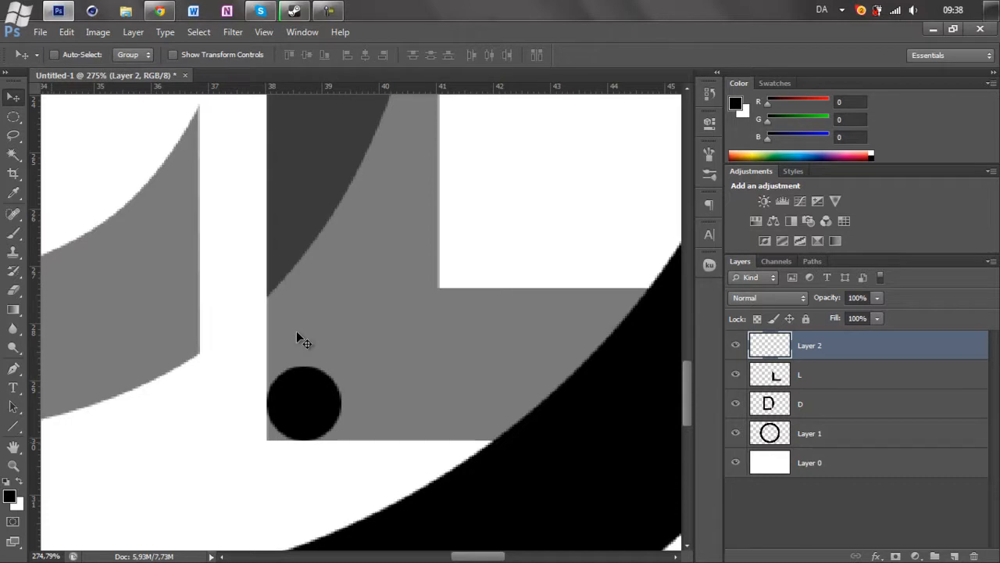
{"action": "key", "text": "p"}
{"action": "scroll", "coordinate": [297, 339], "scroll_direction": "up", "scroll_amount": 3}
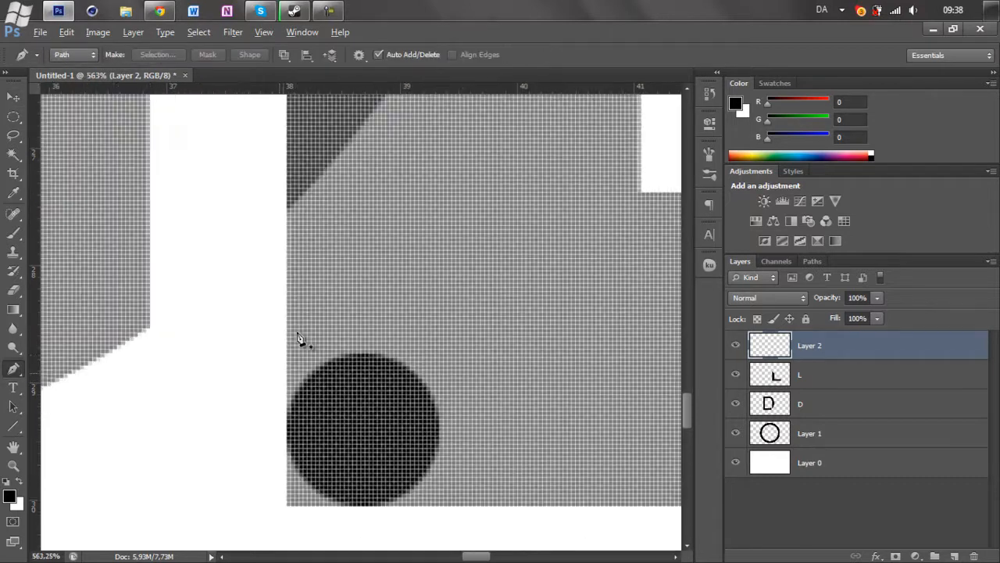
{"action": "left_click", "coordinate": [283, 353]}
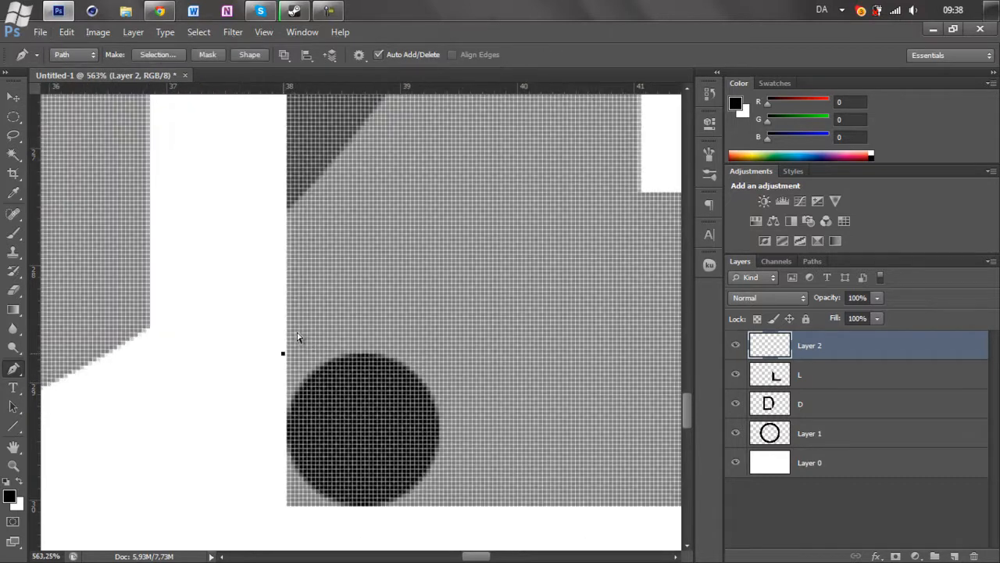
{"action": "scroll", "coordinate": [297, 339], "scroll_direction": "down", "scroll_amount": 2}
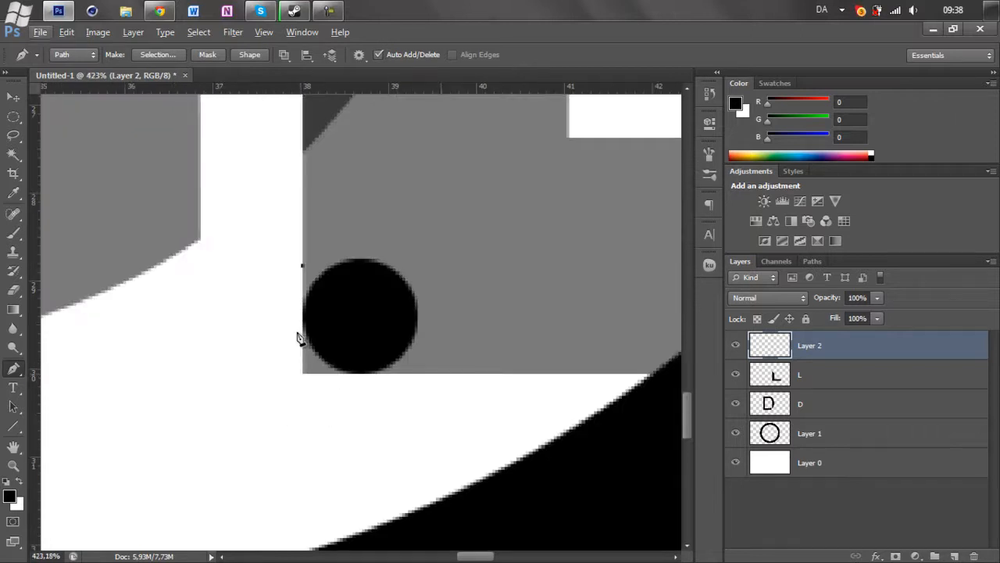
{"action": "mouse_move", "coordinate": [433, 373]}
{"action": "left_mouse_down"}
{"action": "mouse_move", "coordinate": [614, 371]}
{"action": "mouse_move", "coordinate": [607, 359]}
{"action": "mouse_move", "coordinate": [620, 348]}
{"action": "mouse_move", "coordinate": [611, 351]}
{"action": "left_mouse_up"}
{"action": "key", "text": "Escape"}
Trace a Pen path along the circle's lower-left arc between the L's two edges, then loop it around outside the corner
{"action": "scroll", "coordinate": [297, 339], "scroll_direction": "up", "scroll_amount": 2}
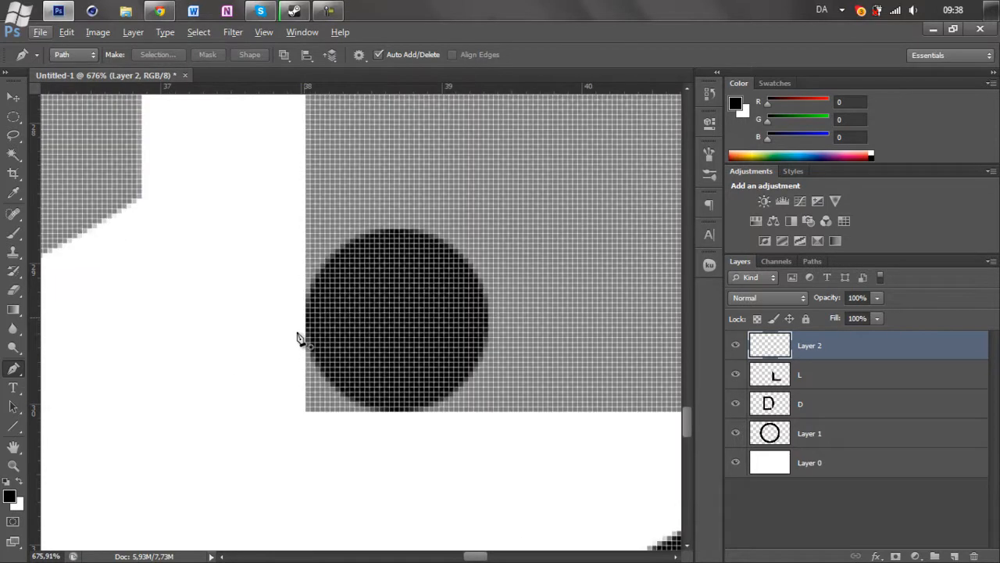
{"action": "left_click", "coordinate": [298, 335]}
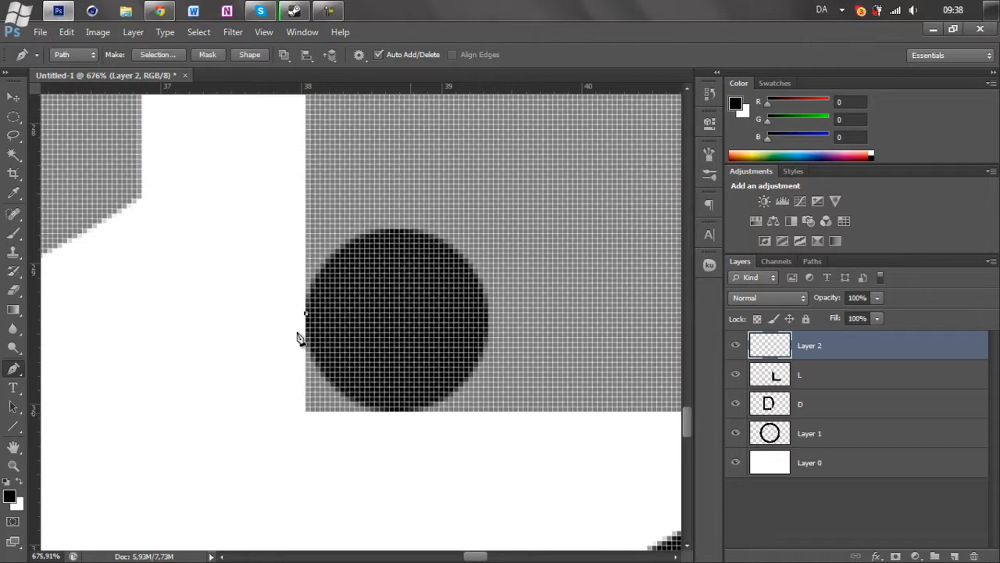
{"action": "mouse_move", "coordinate": [414, 412]}
{"action": "left_mouse_down"}
{"action": "mouse_move", "coordinate": [518, 422]}
{"action": "mouse_move", "coordinate": [538, 414]}
{"action": "left_mouse_up"}
{"action": "left_click_drag", "start_coordinate": [266, 450], "coordinate": [273, 453]}
{"action": "left_click_drag", "start_coordinate": [226, 426], "coordinate": [223, 408]}
{"action": "left_click_drag", "start_coordinate": [230, 352], "coordinate": [248, 341]}
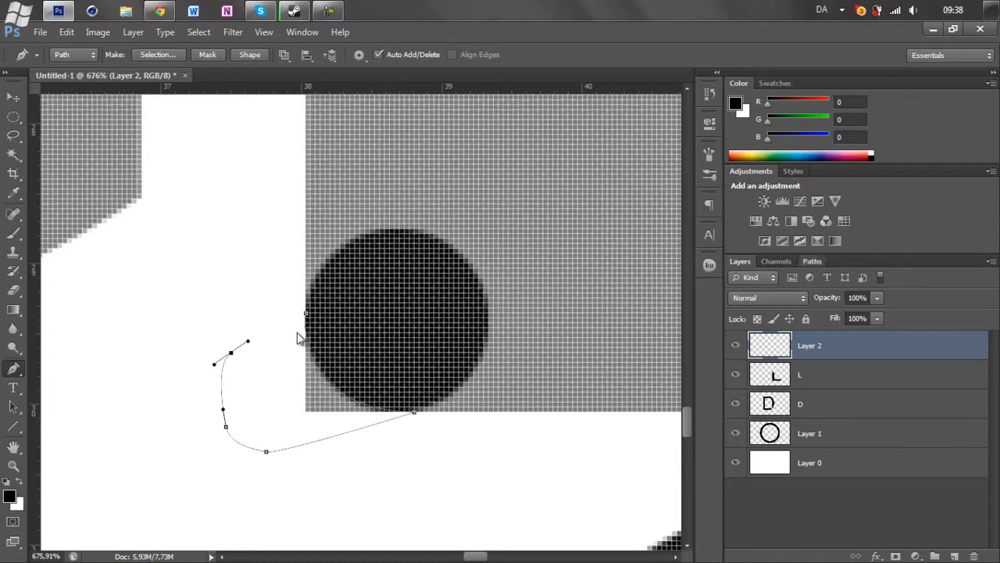
Convert the path to a selection and delete that area from the L layer to round its outer corner
{"action": "left_click", "coordinate": [812, 261]}
{"action": "key", "text": "ctrl+Return"}
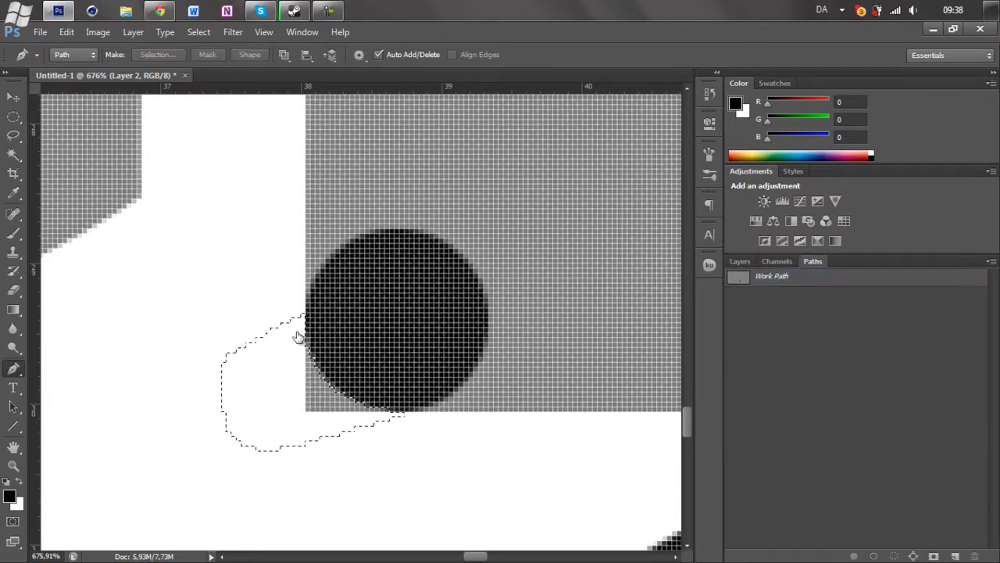
{"action": "left_click", "coordinate": [739, 261]}
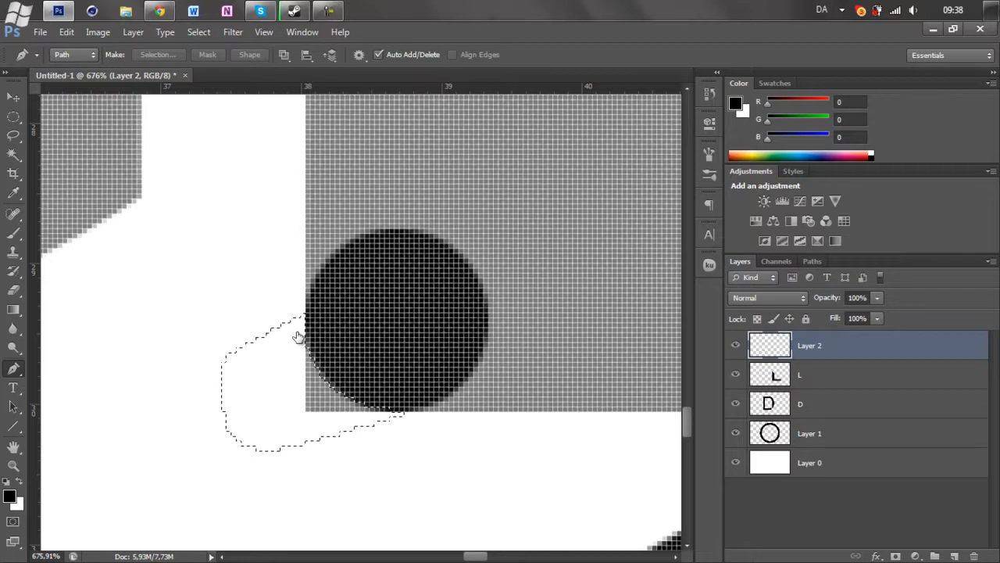
{"action": "left_click", "coordinate": [813, 374]}
{"action": "key", "text": "Delete"}
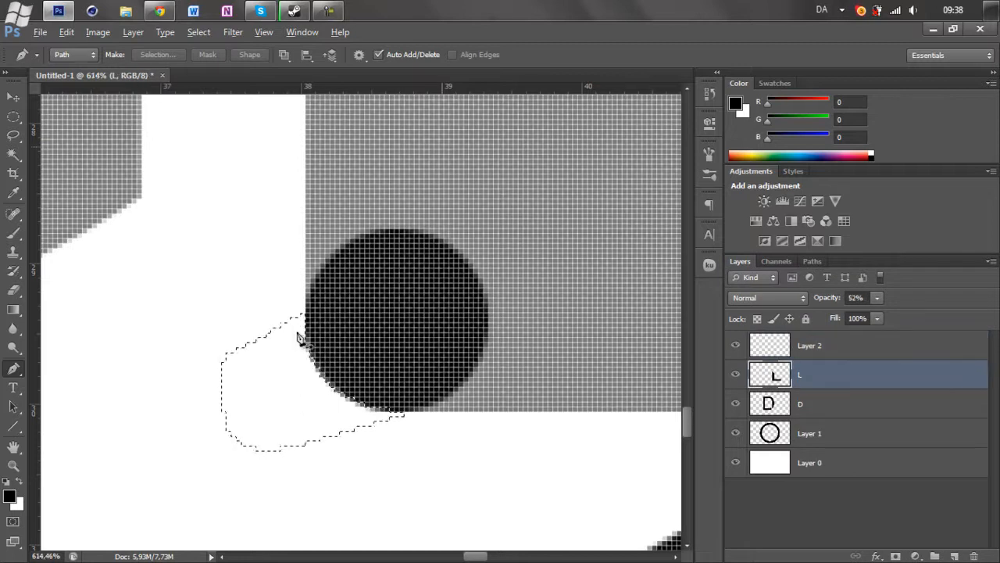
Move the corner selection to the L's inner corner and fill it with black on the L layer to round that corner
{"action": "scroll", "coordinate": [297, 338], "scroll_direction": "down", "scroll_amount": 5}
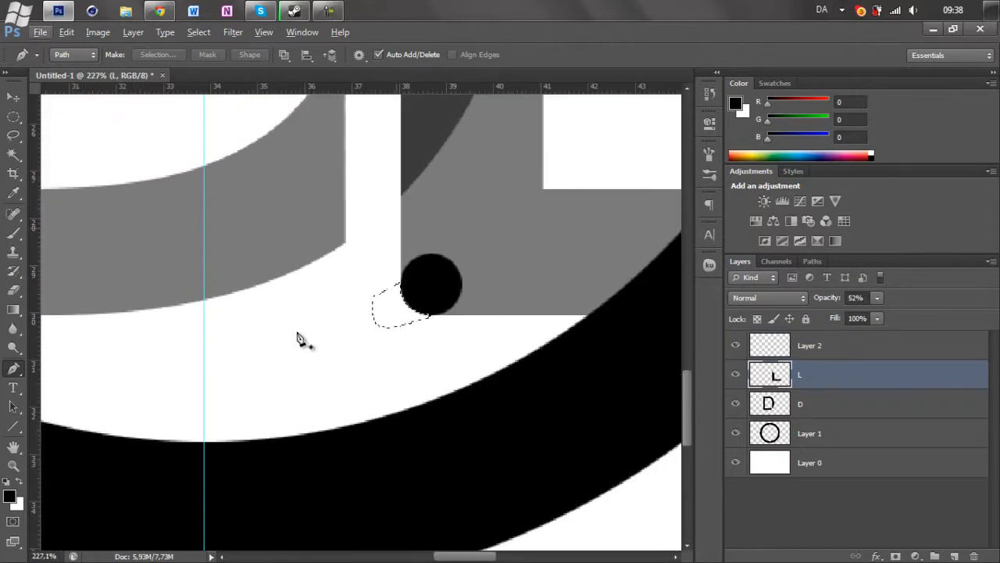
{"action": "scroll", "coordinate": [297, 337], "scroll_direction": "up", "scroll_amount": 1}
{"action": "scroll", "coordinate": [297, 338], "scroll_direction": "up", "scroll_amount": 2}
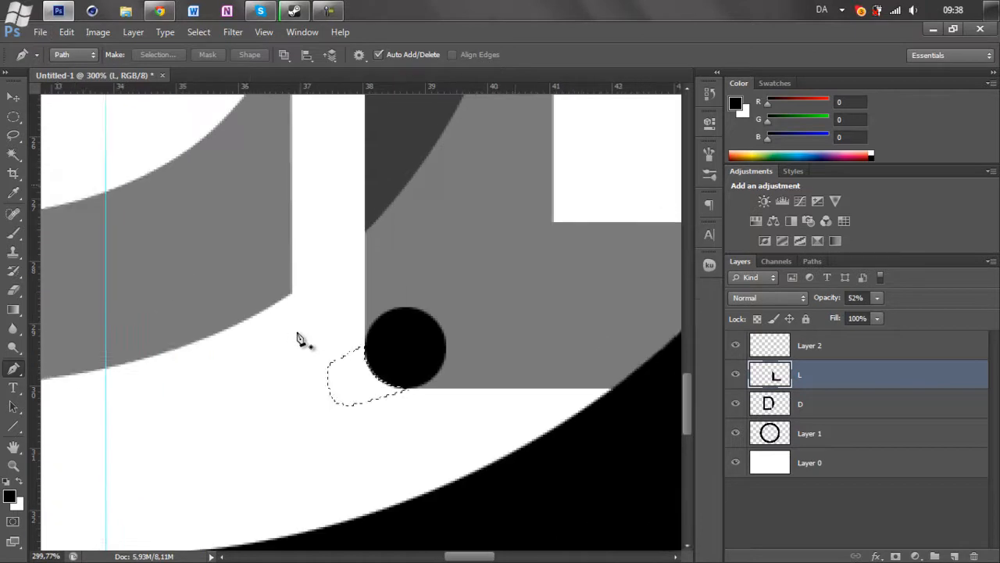
{"action": "key", "text": "m"}
{"action": "left_click_drag", "start_coordinate": [273, 457], "coordinate": [444, 320]}
{"action": "scroll", "coordinate": [297, 332], "scroll_direction": "up", "scroll_amount": 2}
{"action": "scroll", "coordinate": [508, 376], "scroll_direction": "up", "scroll_amount": 6}
{"action": "left_click_drag", "start_coordinate": [423, 403], "coordinate": [431, 384]}
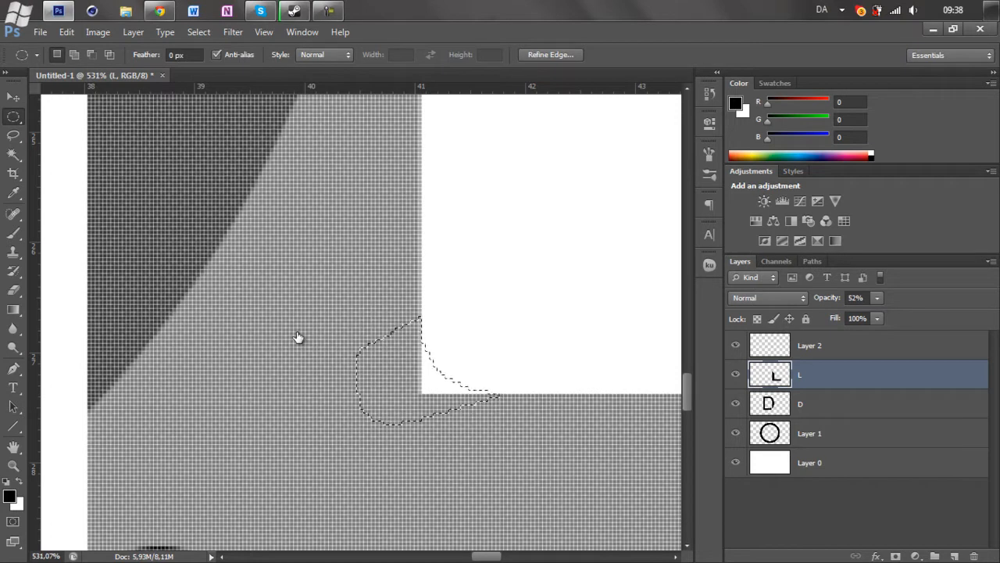
{"action": "key", "text": "Delete"}
Move the corner selection to the D's lower inner corner and fill it with black on the D layer
{"action": "scroll", "coordinate": [297, 337], "scroll_direction": "down", "scroll_amount": 5}
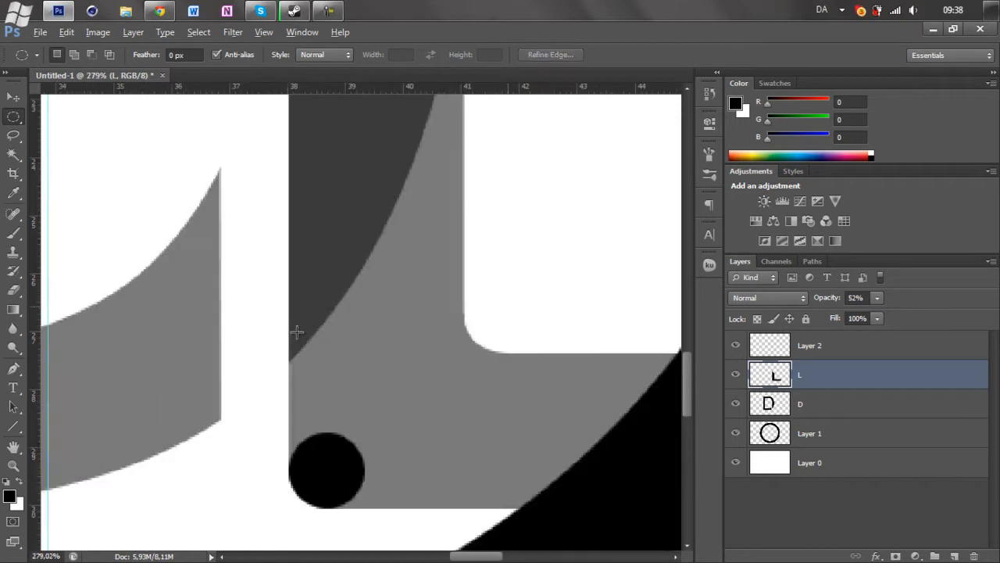
{"action": "scroll", "coordinate": [297, 332], "scroll_direction": "down", "scroll_amount": 4}
{"action": "scroll", "coordinate": [296, 332], "scroll_direction": "down", "scroll_amount": 3}
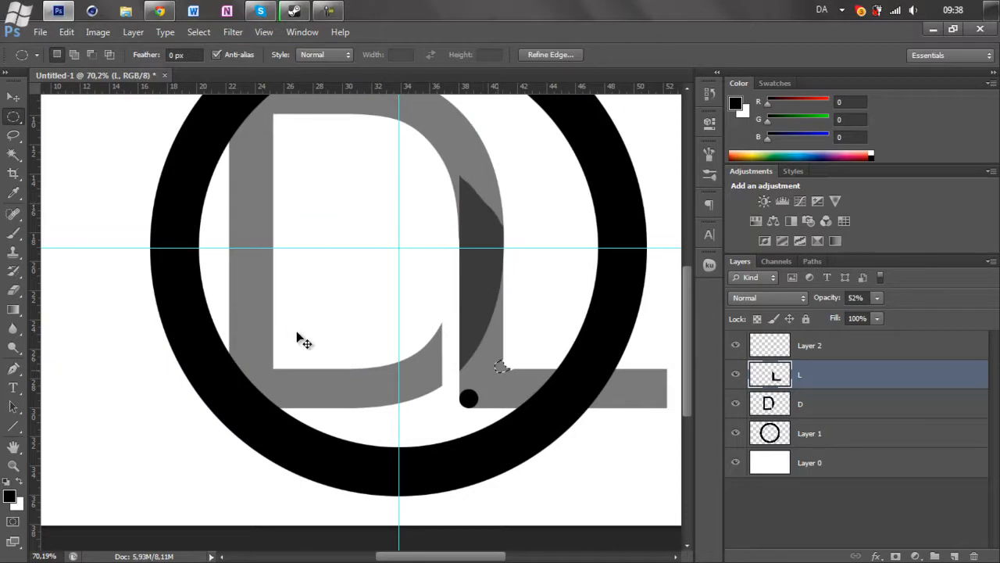
{"action": "scroll", "coordinate": [297, 332], "scroll_direction": "up", "scroll_amount": 3}
{"action": "left_click_drag", "start_coordinate": [613, 374], "coordinate": [264, 398]}
{"action": "left_click", "coordinate": [828, 403]}
{"action": "scroll", "coordinate": [213, 358], "scroll_direction": "up", "scroll_amount": 6}
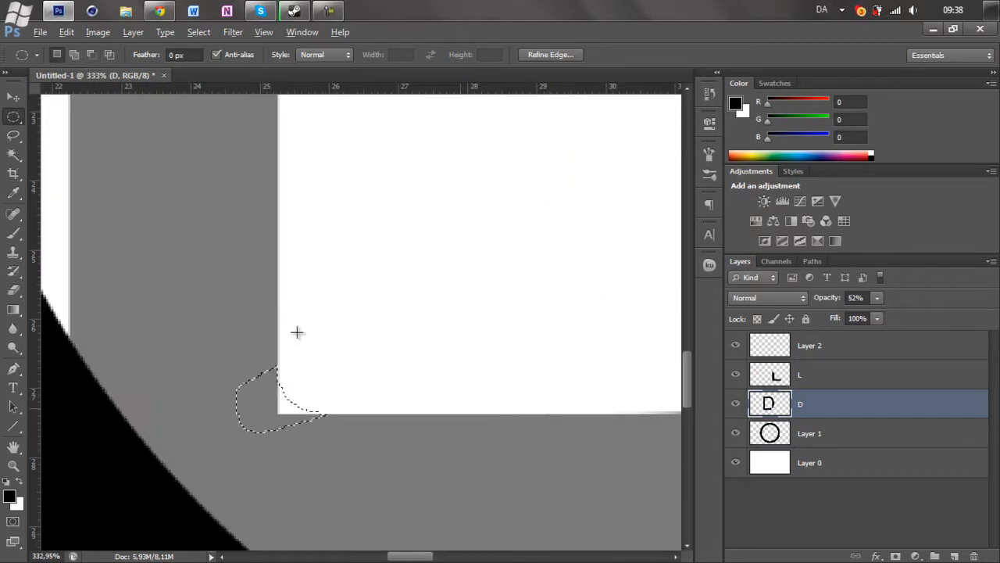
{"action": "key", "text": "ctrl+d"}
{"action": "scroll", "coordinate": [297, 332], "scroll_direction": "down", "scroll_amount": 10}
{"action": "scroll", "coordinate": [297, 333], "scroll_direction": "up", "scroll_amount": 4}
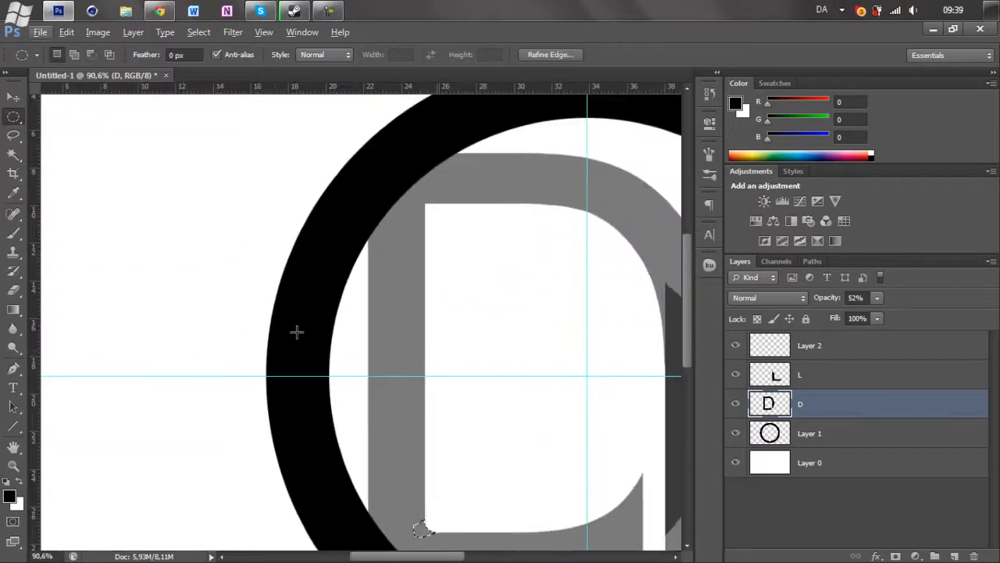
{"action": "left_click_drag", "start_coordinate": [422, 529], "coordinate": [413, 213]}
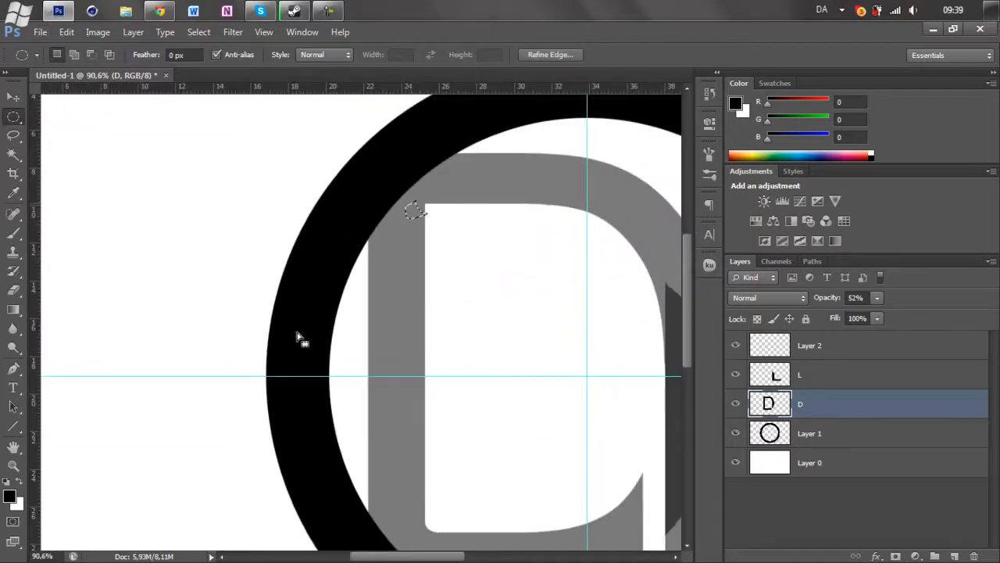
{"action": "scroll", "coordinate": [296, 336], "scroll_direction": "up", "scroll_amount": 4}
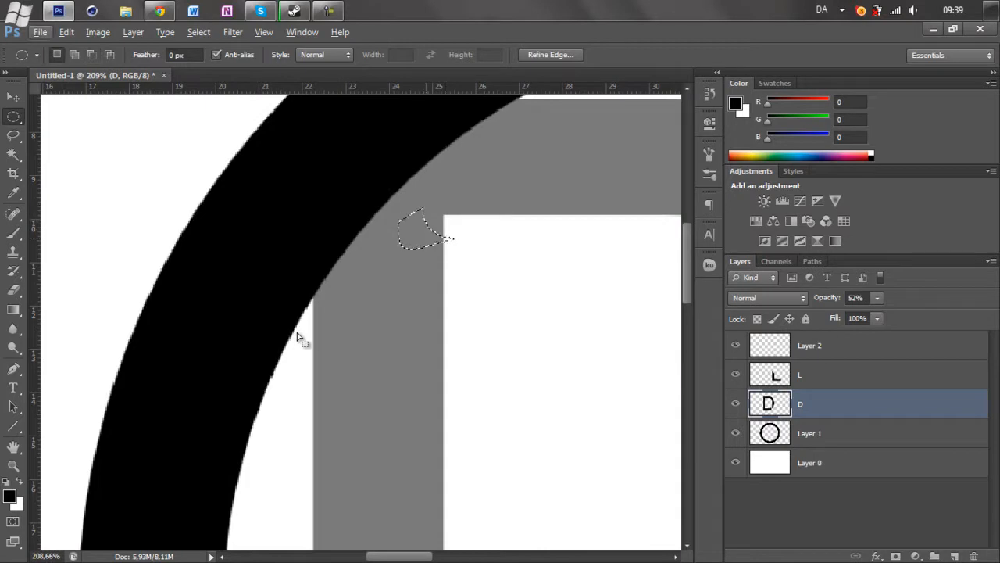
{"action": "key", "text": "ctrl+d"}
Draw a Pen path around the D's upper inner corner, curving from the stem's inner edge to the top bar's lower edge
{"action": "key", "text": "p"}
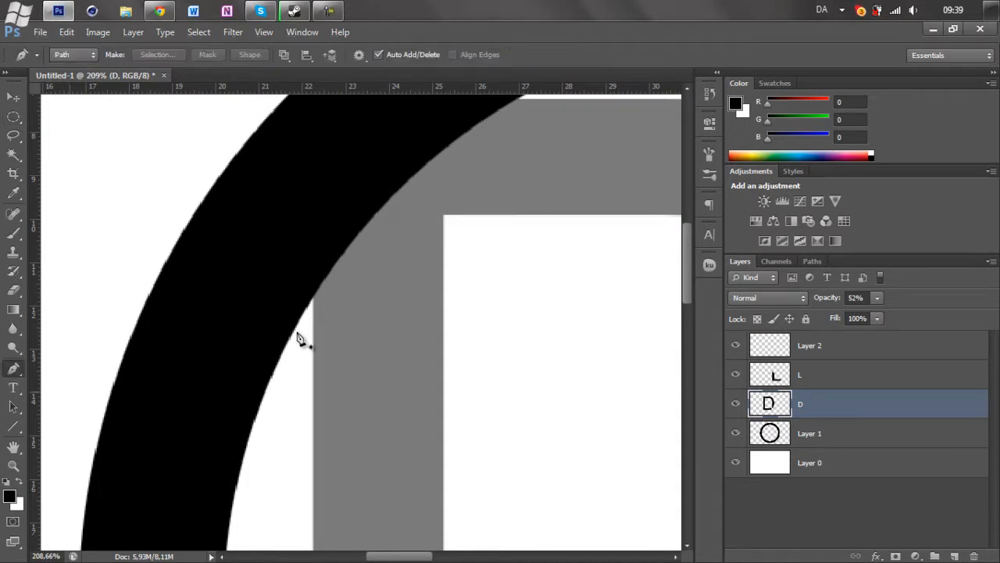
{"action": "scroll", "coordinate": [297, 338], "scroll_direction": "up", "scroll_amount": 2}
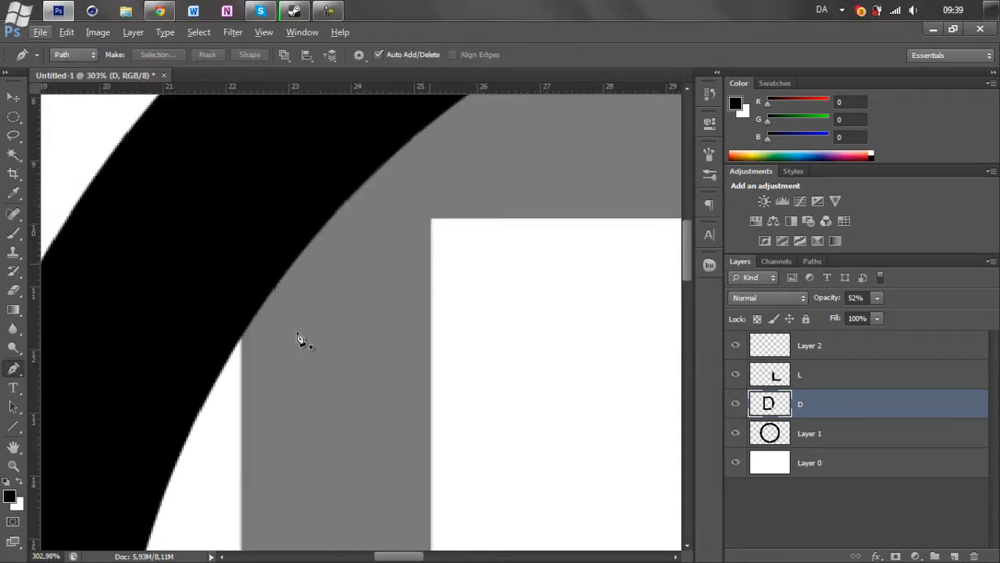
{"action": "left_click", "coordinate": [298, 338]}
{"action": "mouse_move", "coordinate": [492, 219]}
{"action": "left_mouse_down"}
{"action": "mouse_move", "coordinate": [585, 212]}
{"action": "mouse_move", "coordinate": [555, 218]}
{"action": "left_mouse_up"}
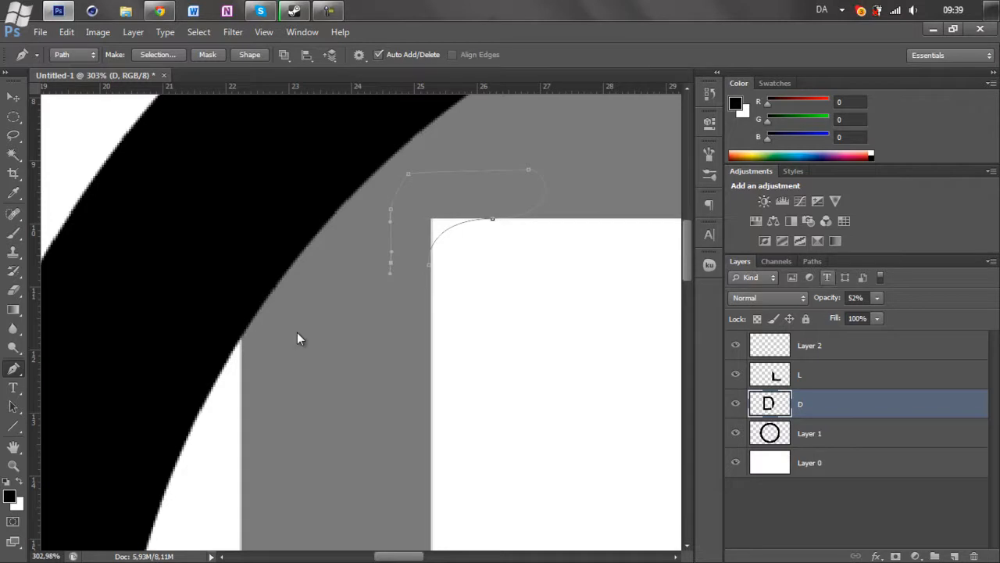
Convert the path to a selection, fill it with black on the D layer to round the upper inner corner, and deselect
{"action": "left_click", "coordinate": [812, 261]}
{"action": "key", "text": "ctrl+Return"}
{"action": "left_click", "coordinate": [739, 261]}
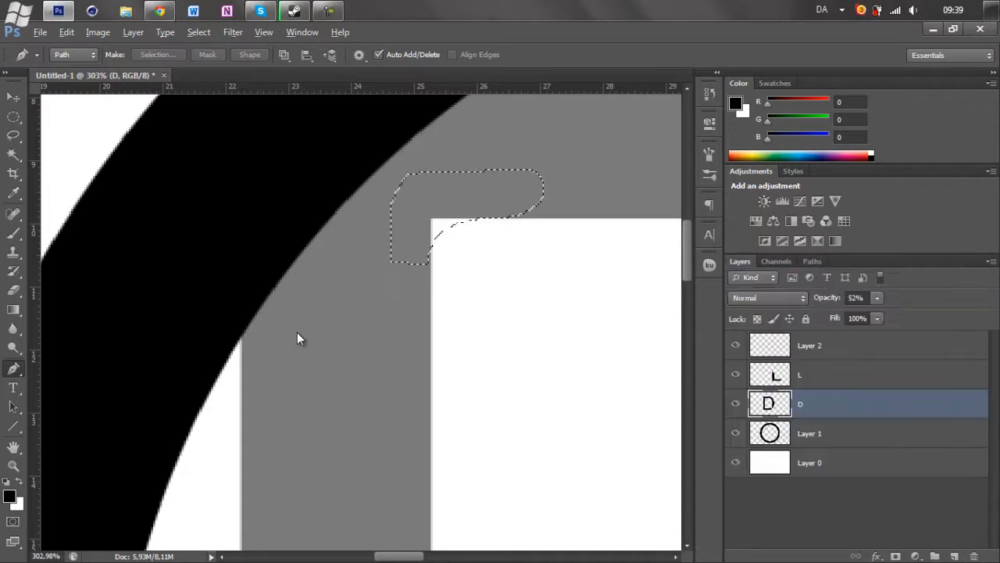
{"action": "key", "text": "ctrl+d"}
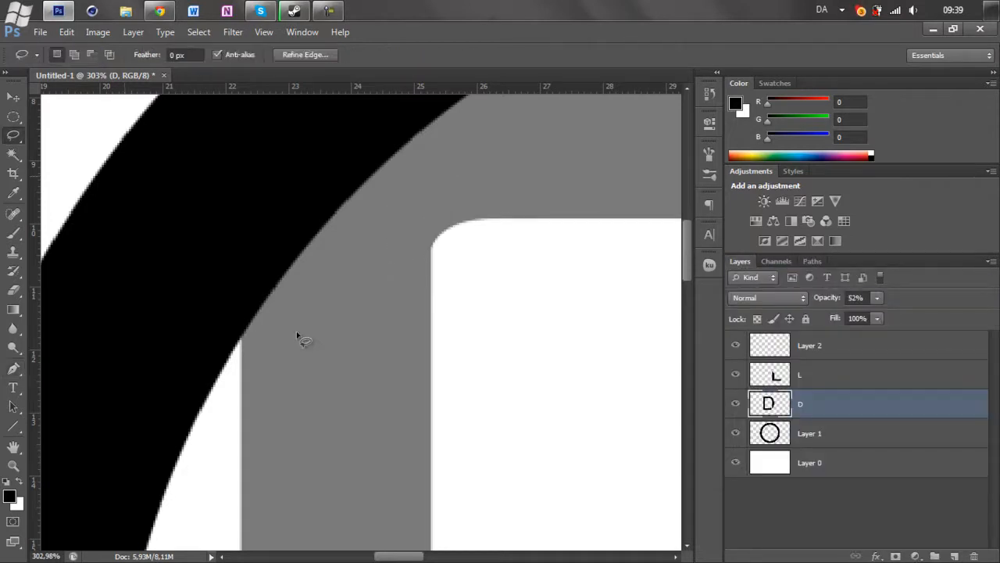
Delete Layer 2 with the leftover black corner dot
{"action": "key", "text": "v"}
{"action": "key", "text": "ctrl+0"}
{"action": "scroll", "coordinate": [298, 336], "scroll_direction": "down", "scroll_amount": 5}
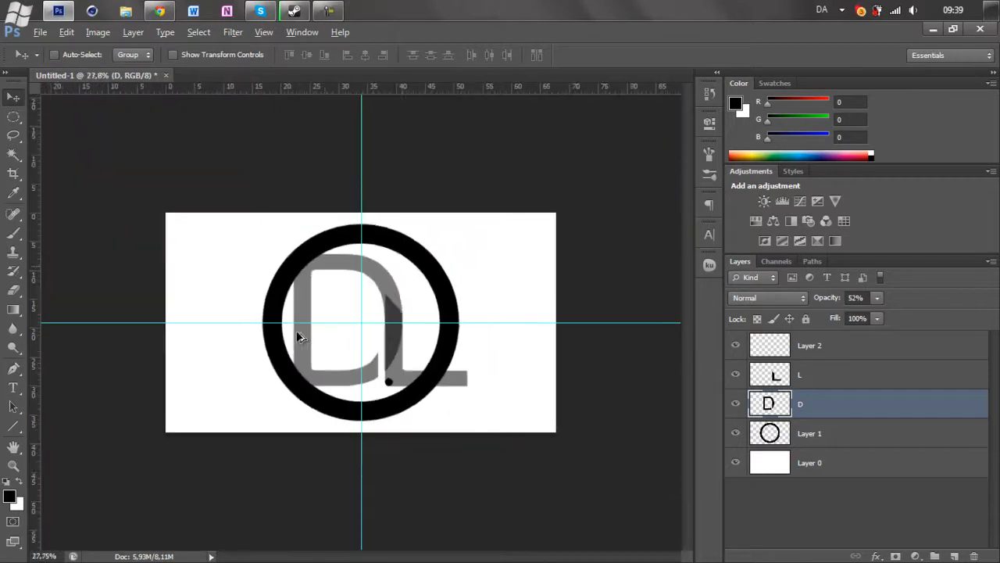
{"action": "scroll", "coordinate": [298, 337], "scroll_direction": "up", "scroll_amount": 6}
{"action": "key", "text": "alt+period"}
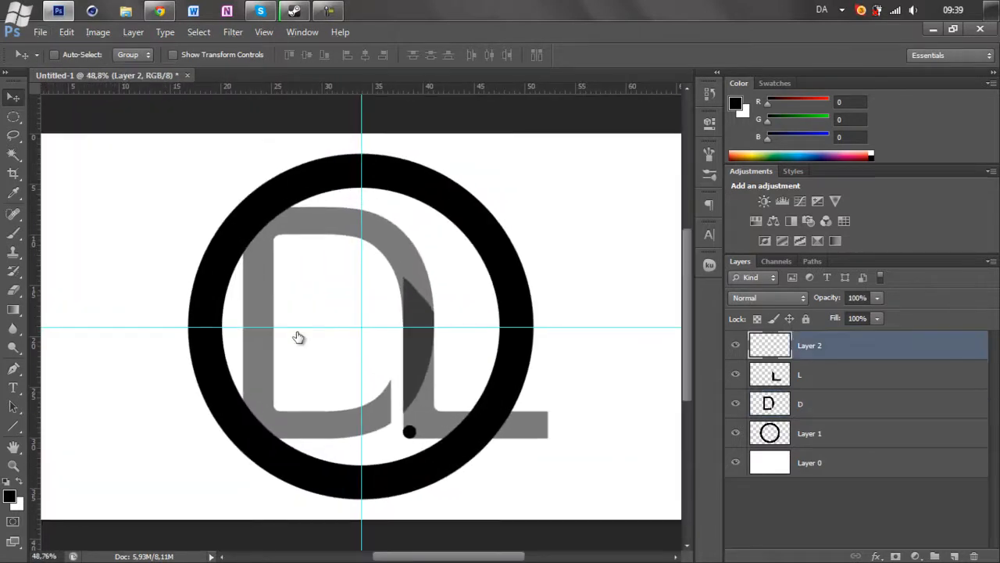
{"action": "key", "text": "Delete"}
Set the opacity of the ring on Layer 1 to 43%
{"action": "left_click", "coordinate": [810, 404]}
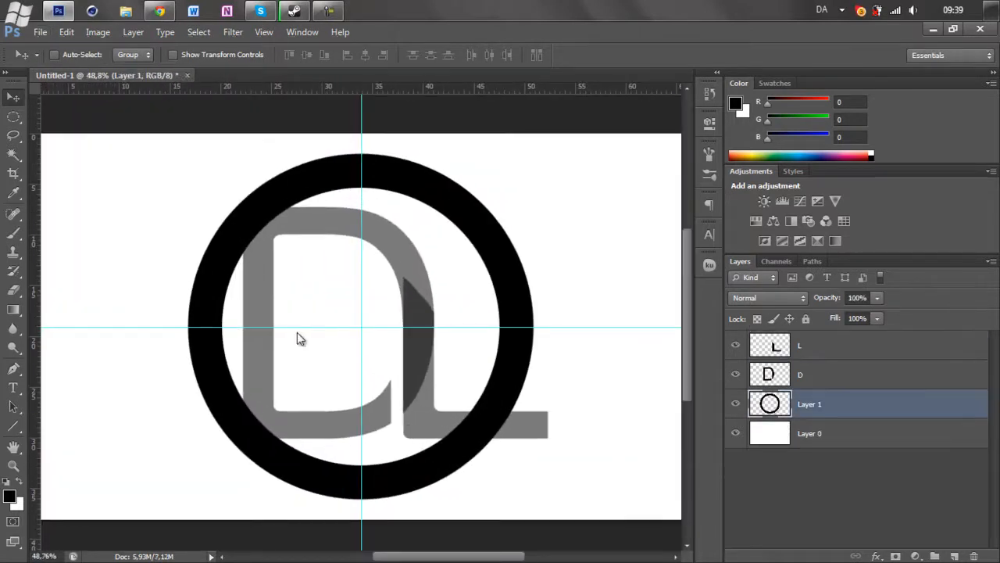
{"action": "left_click", "coordinate": [876, 298]}
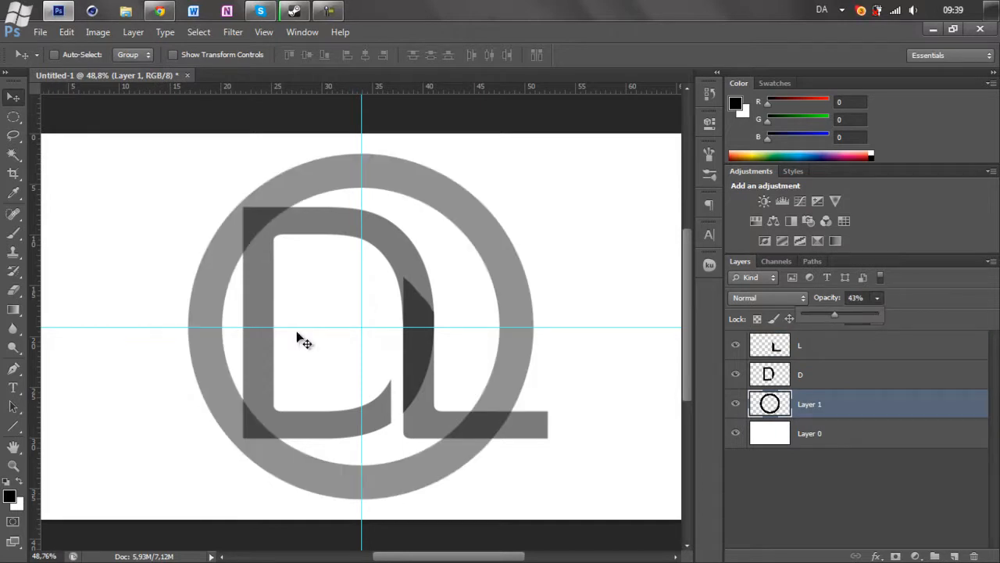
{"action": "key", "text": "Return"}
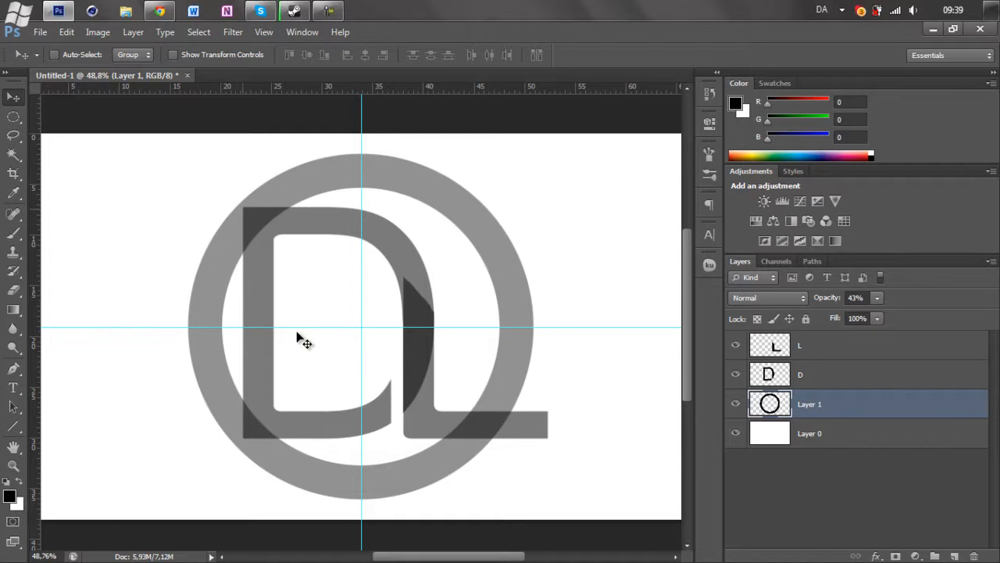
Compare the D, L and ring arrangement with the Dust Legacy logo in the Chrome browser and return to Photoshop
{"action": "key", "text": "alt+Tab"}
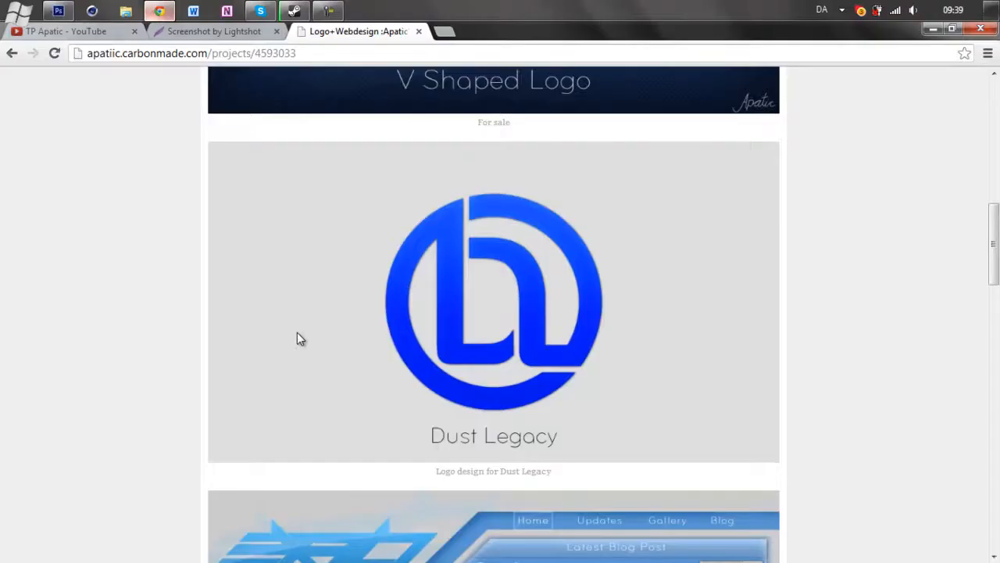
{"action": "key", "text": "alt+Tab"}
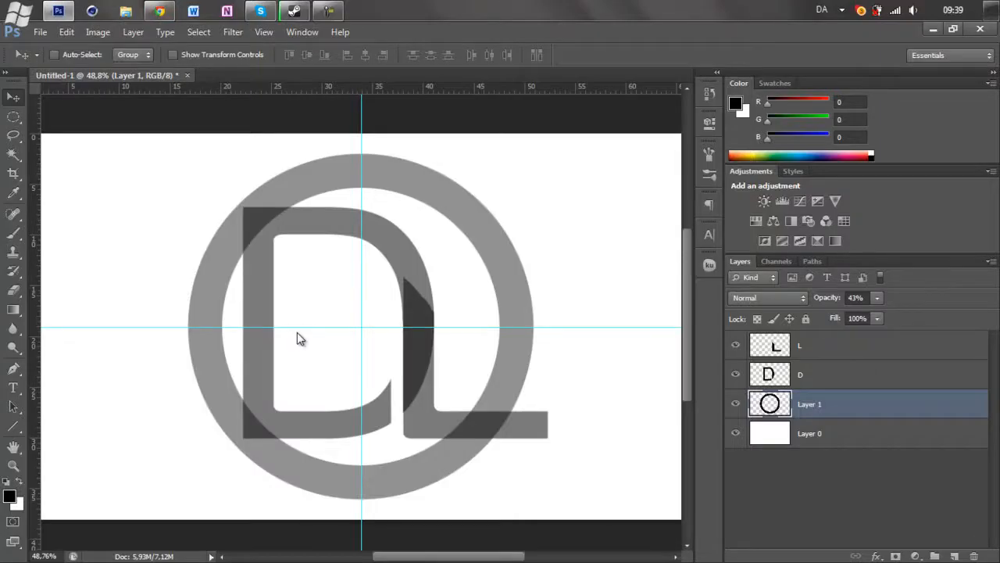
{"action": "key", "text": "alt+Tab"}
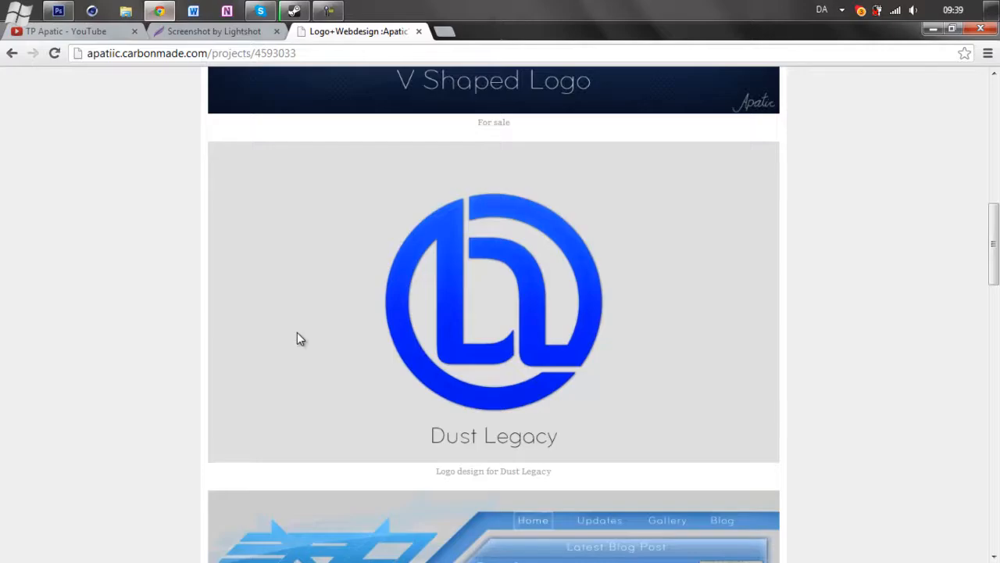
{"action": "key", "text": "alt+Tab"}
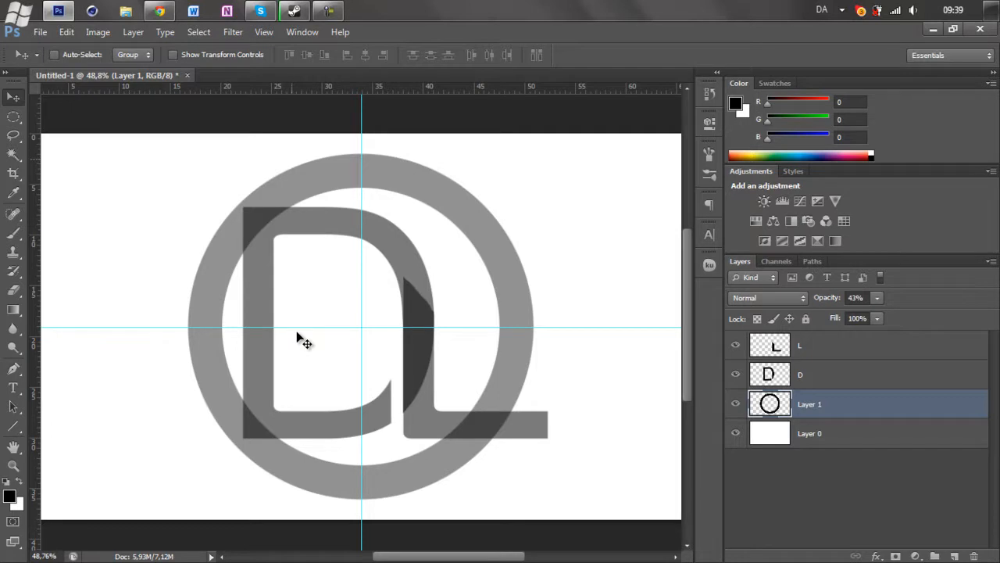
{"action": "key", "text": "alt+Tab"}
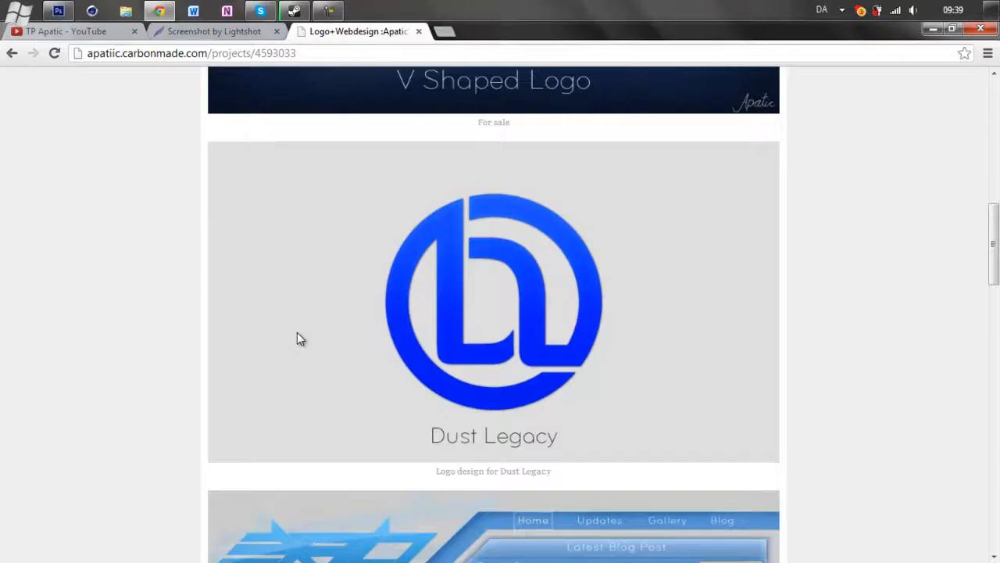
{"action": "key", "text": "alt+Tab"}
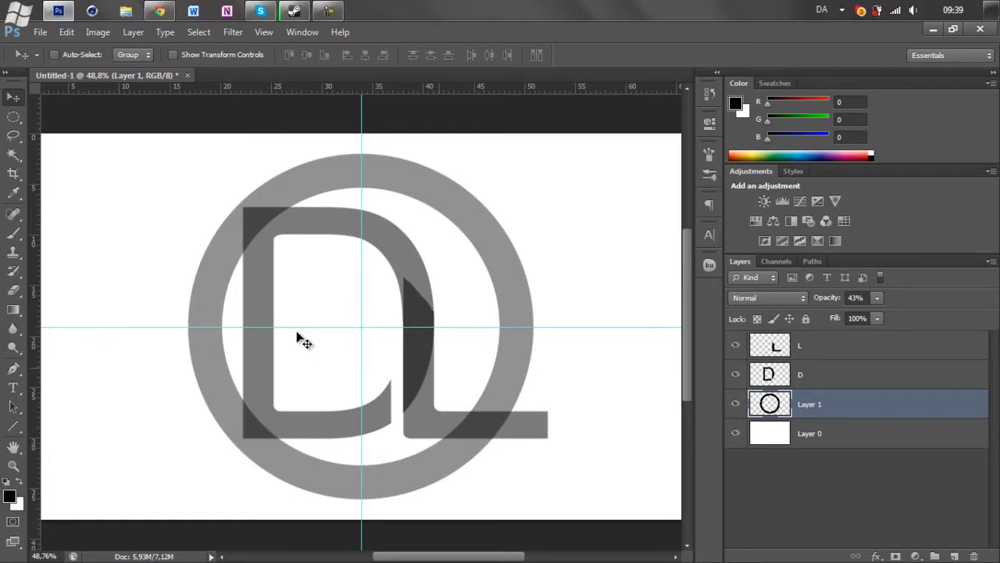
Move the L and D layers together about 2.2 cm to the right and 1.3 cm up within the ring
{"action": "left_click", "coordinate": [828, 345]}
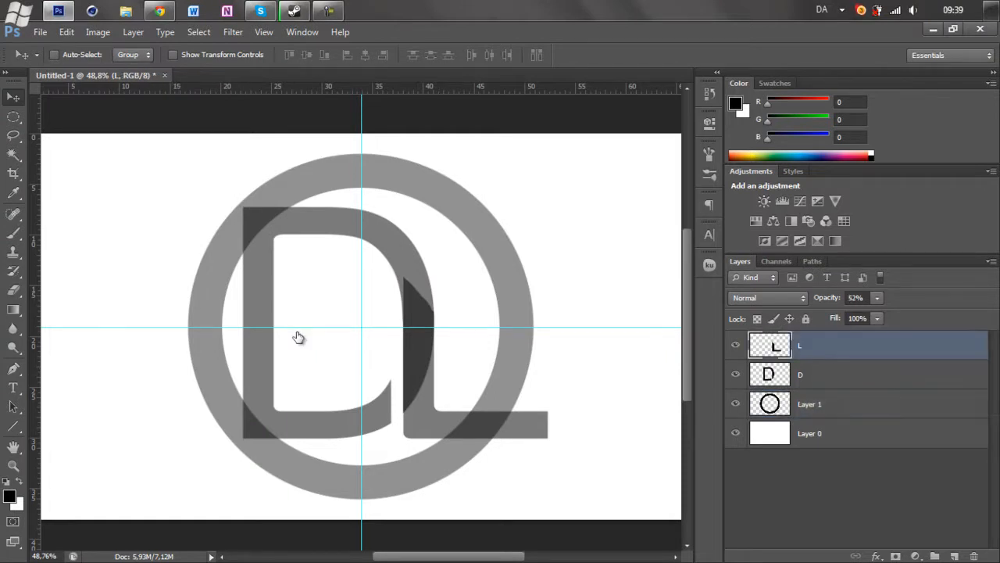
{"action": "left_click", "coordinate": [828, 374], "text": "shift"}
{"action": "left_click_drag", "start_coordinate": [415, 379], "coordinate": [431, 371]}
{"action": "mouse_move", "coordinate": [432, 333]}
{"action": "left_mouse_down"}
{"action": "mouse_move", "coordinate": [444, 321]}
{"action": "mouse_move", "coordinate": [441, 330]}
{"action": "left_mouse_up"}
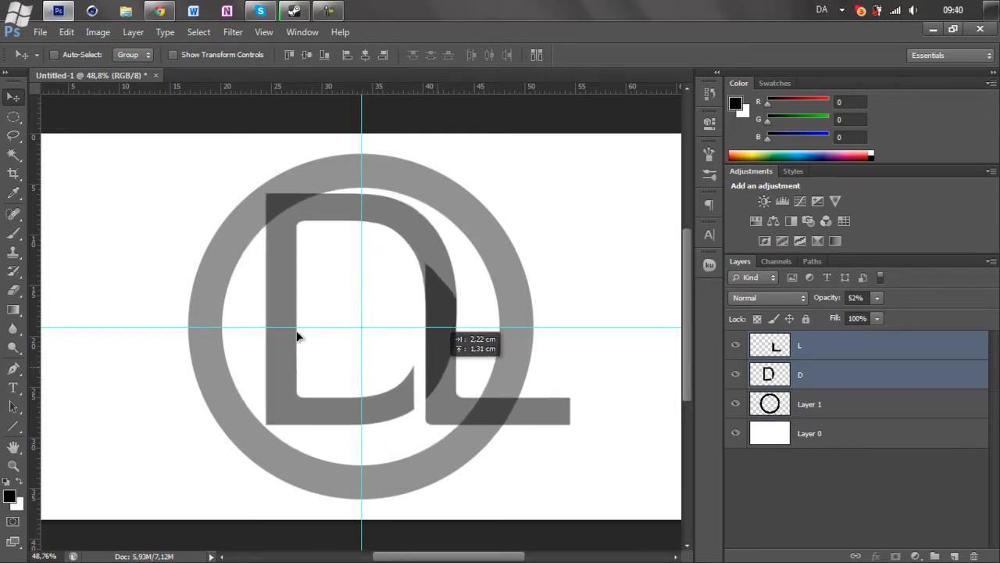
Start a Pen path near the lower end of the D stem's inner edge and run it up beyond the ring's outer edge
{"action": "key", "text": "p"}
{"action": "scroll", "coordinate": [297, 336], "scroll_direction": "up", "scroll_amount": 3}
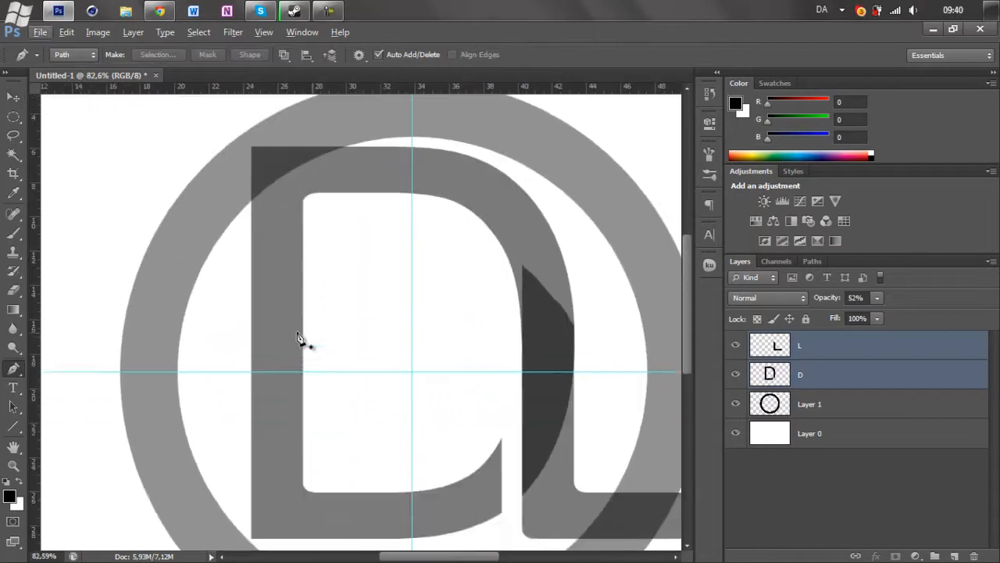
{"action": "scroll", "coordinate": [297, 336], "scroll_direction": "up", "scroll_amount": 7}
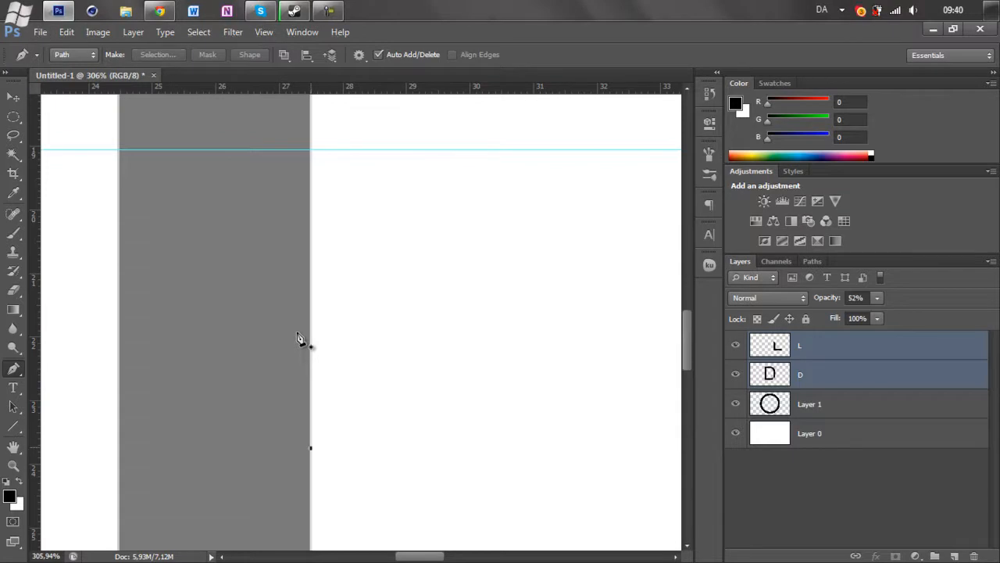
{"action": "scroll", "coordinate": [297, 338], "scroll_direction": "down", "scroll_amount": 3}
{"action": "scroll", "coordinate": [298, 338], "scroll_direction": "down", "scroll_amount": 4}
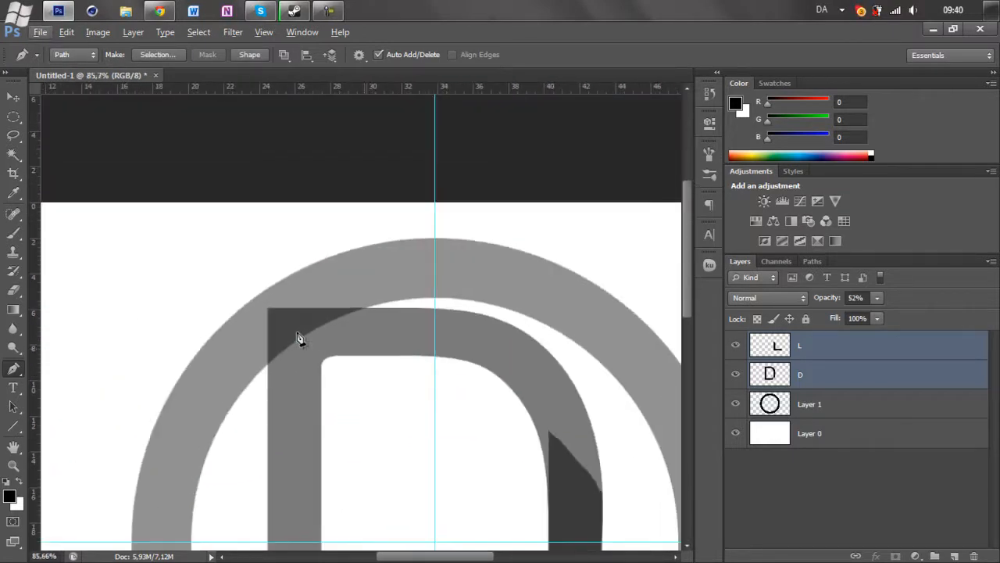
{"action": "scroll", "coordinate": [297, 338], "scroll_direction": "down", "scroll_amount": 2}
{"action": "key", "text": "ctrl+z"}
{"action": "scroll", "coordinate": [298, 337], "scroll_direction": "up", "scroll_amount": 4}
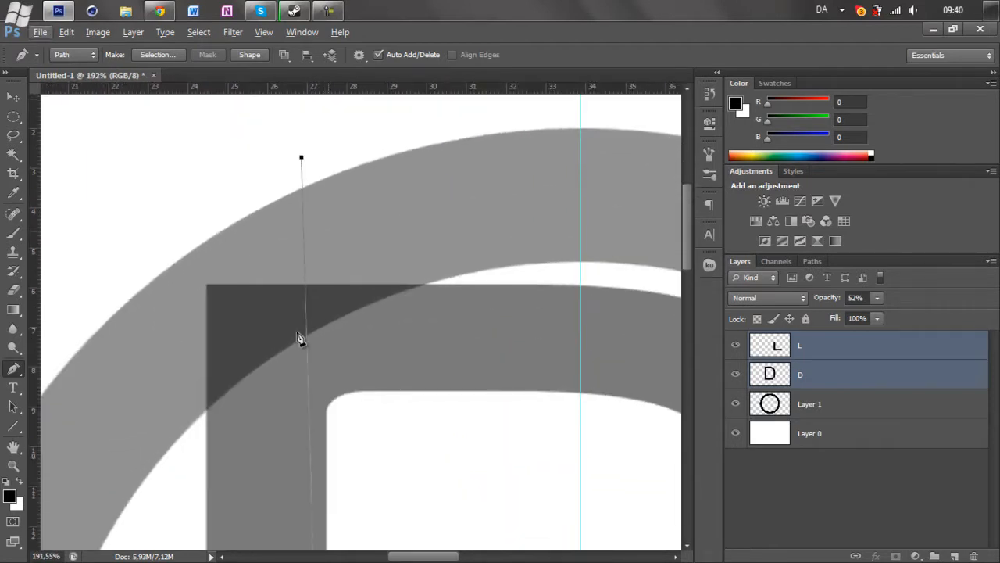
{"action": "scroll", "coordinate": [298, 339], "scroll_direction": "up", "scroll_amount": 2}
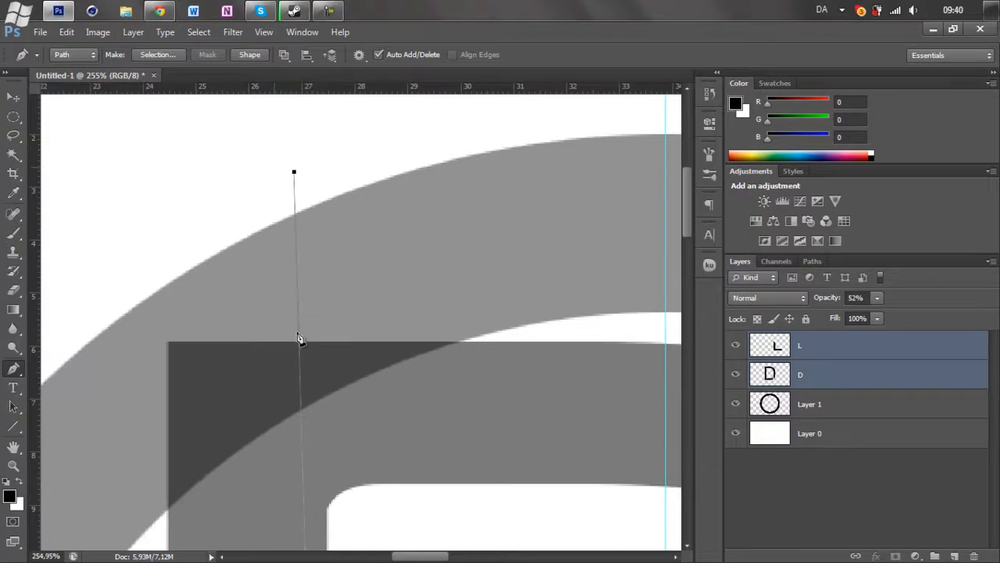
Align the path's upper anchor with the D stem's inner edge and add a second anchor just to its right
{"action": "left_click_drag", "start_coordinate": [294, 172], "coordinate": [325, 161]}
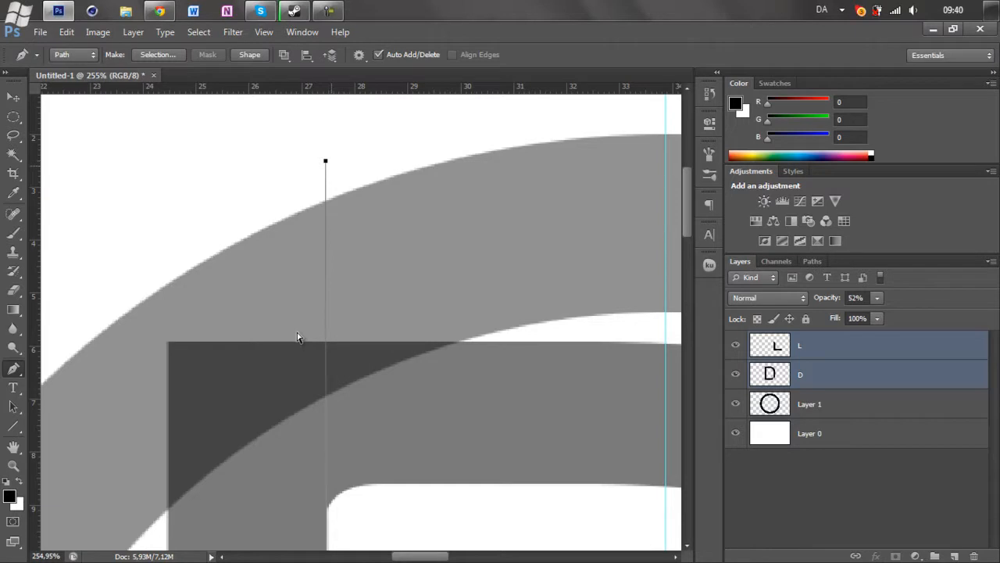
{"action": "mouse_move", "coordinate": [325, 161]}
{"action": "left_mouse_down"}
{"action": "mouse_move", "coordinate": [307, 167]}
{"action": "mouse_move", "coordinate": [327, 157]}
{"action": "left_mouse_up"}
{"action": "scroll", "coordinate": [298, 338], "scroll_direction": "up", "scroll_amount": 5}
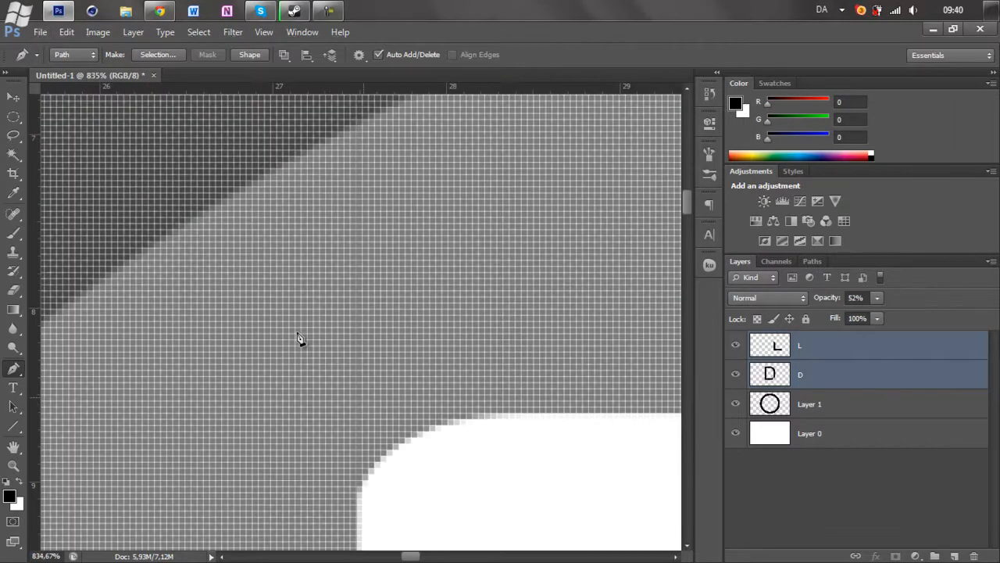
{"action": "scroll", "coordinate": [298, 338], "scroll_direction": "down", "scroll_amount": 2}
{"action": "scroll", "coordinate": [298, 338], "scroll_direction": "down", "scroll_amount": 4}
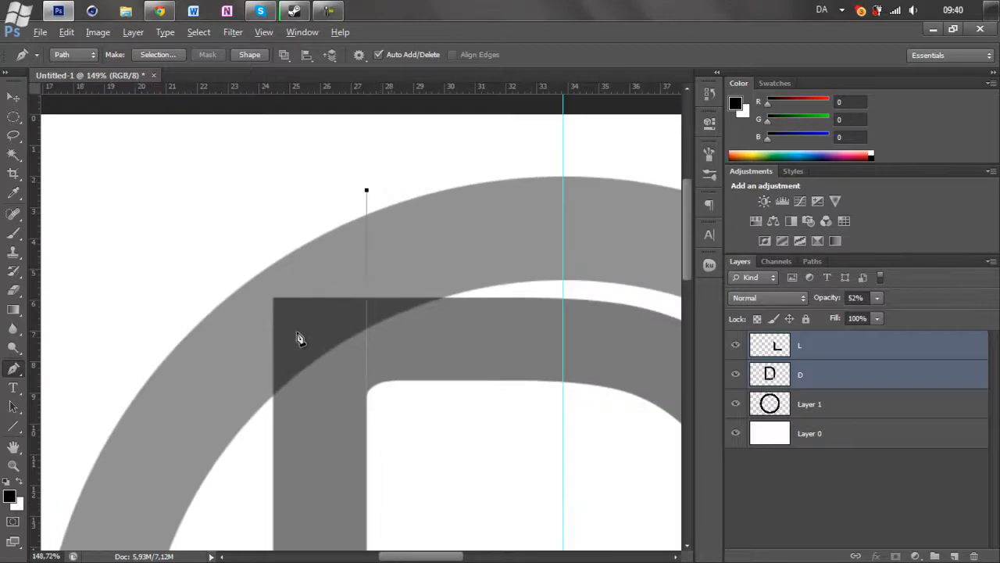
{"action": "scroll", "coordinate": [298, 338], "scroll_direction": "up", "scroll_amount": 2}
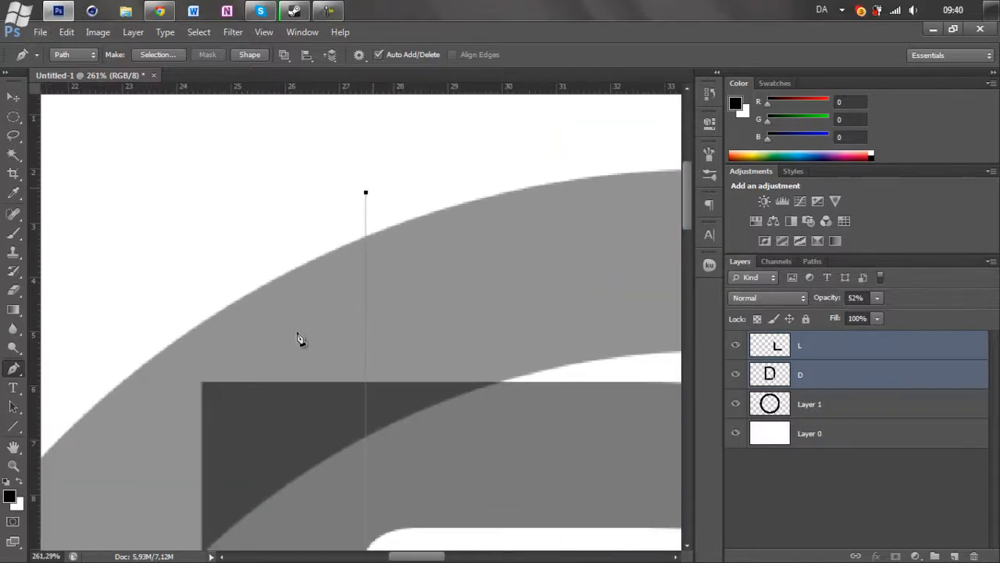
{"action": "scroll", "coordinate": [298, 338], "scroll_direction": "down", "scroll_amount": 3}
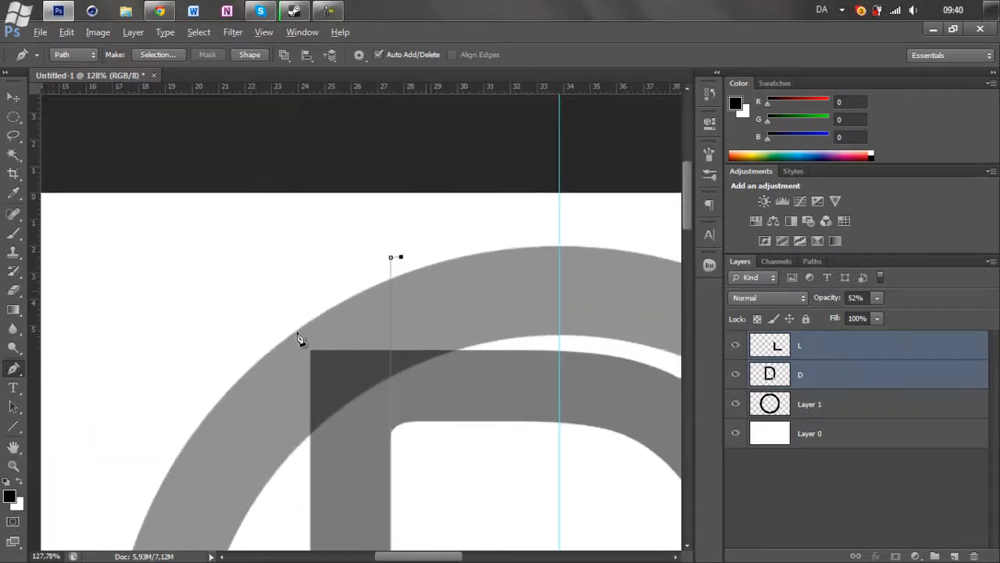
Add a vertical guide at about 27.9 cm and complete the narrow path down along it beside the D's stem
{"action": "scroll", "coordinate": [298, 338], "scroll_direction": "down", "scroll_amount": 2}
{"action": "mouse_move", "coordinate": [34, 156]}
{"action": "left_mouse_down"}
{"action": "mouse_move", "coordinate": [242, 207]}
{"action": "mouse_move", "coordinate": [415, 267]}
{"action": "left_mouse_up"}
{"action": "scroll", "coordinate": [298, 338], "scroll_direction": "up", "scroll_amount": 5}
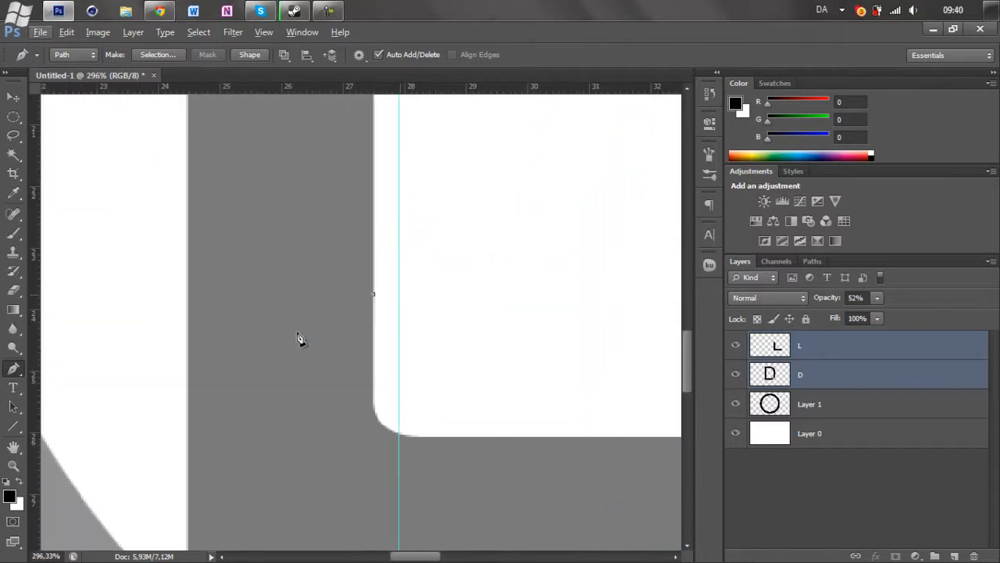
{"action": "left_click", "coordinate": [399, 295]}
{"action": "scroll", "coordinate": [399, 296], "scroll_direction": "down", "scroll_amount": 3}
{"action": "scroll", "coordinate": [469, 328], "scroll_direction": "up", "scroll_amount": 3}
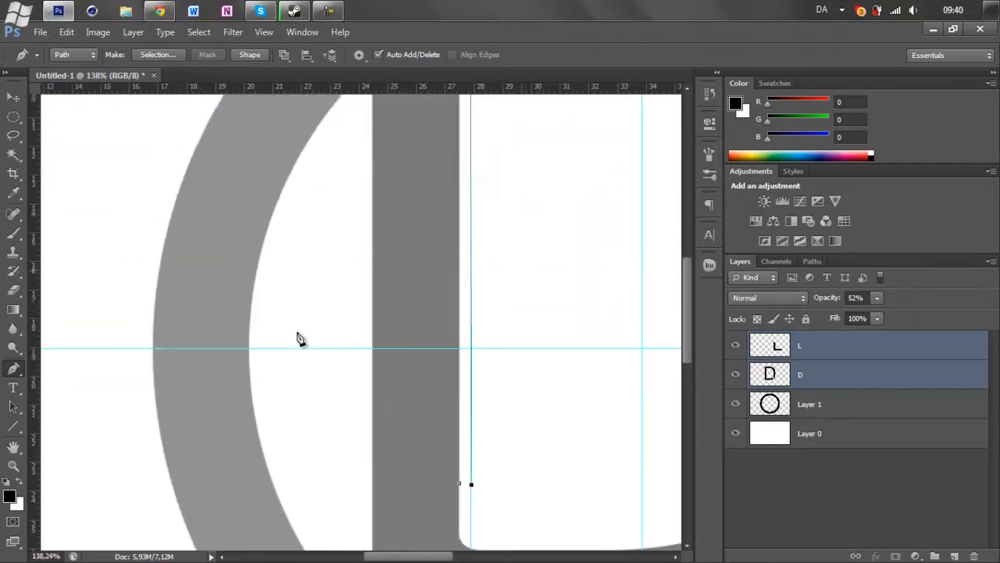
{"action": "scroll", "coordinate": [500, 278], "scroll_direction": "down", "scroll_amount": 2}
{"action": "scroll", "coordinate": [297, 337], "scroll_direction": "down", "scroll_amount": 3}
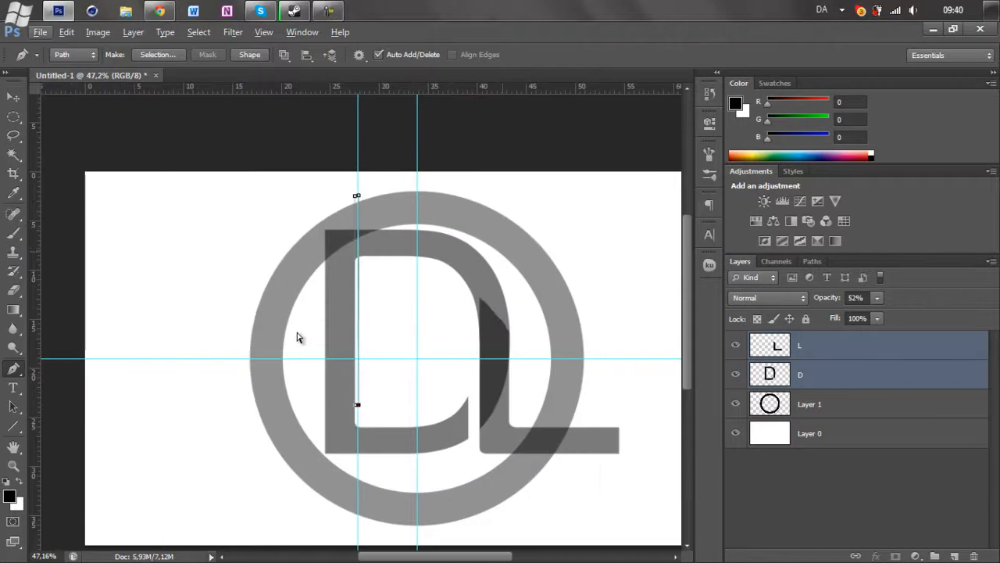
Move the vertical guide to about 28.2 cm and shift the path's upper right anchor onto it
{"action": "scroll", "coordinate": [298, 338], "scroll_direction": "up", "scroll_amount": 6}
{"action": "key", "text": "v"}
{"action": "left_click_drag", "start_coordinate": [331, 145], "coordinate": [347, 144]}
{"action": "key", "text": "p"}
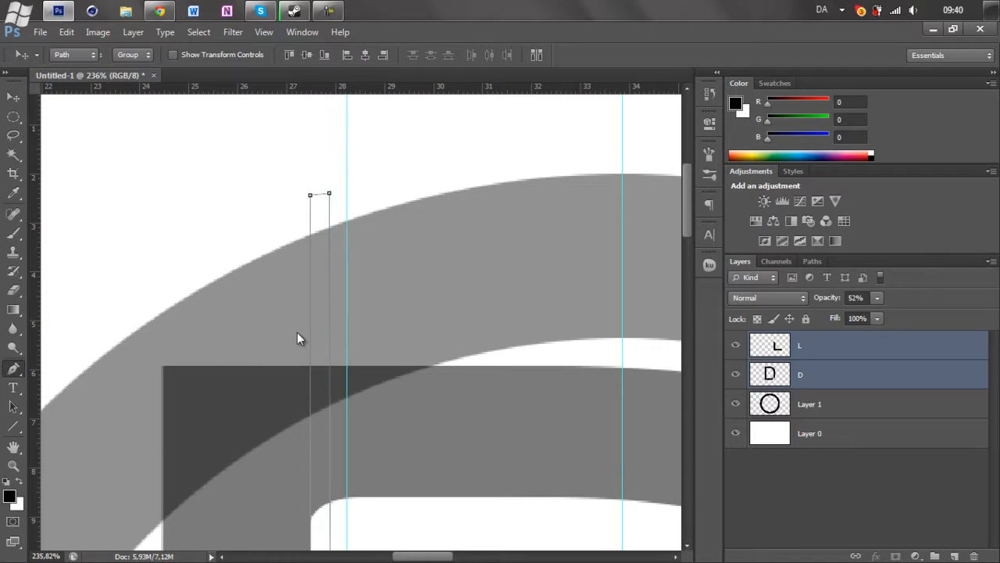
{"action": "left_click_drag", "start_coordinate": [333, 191], "coordinate": [349, 197]}
{"action": "left_click", "coordinate": [340, 32]}
{"action": "left_click", "coordinate": [328, 11]}
{"action": "left_click", "coordinate": [328, 10]}
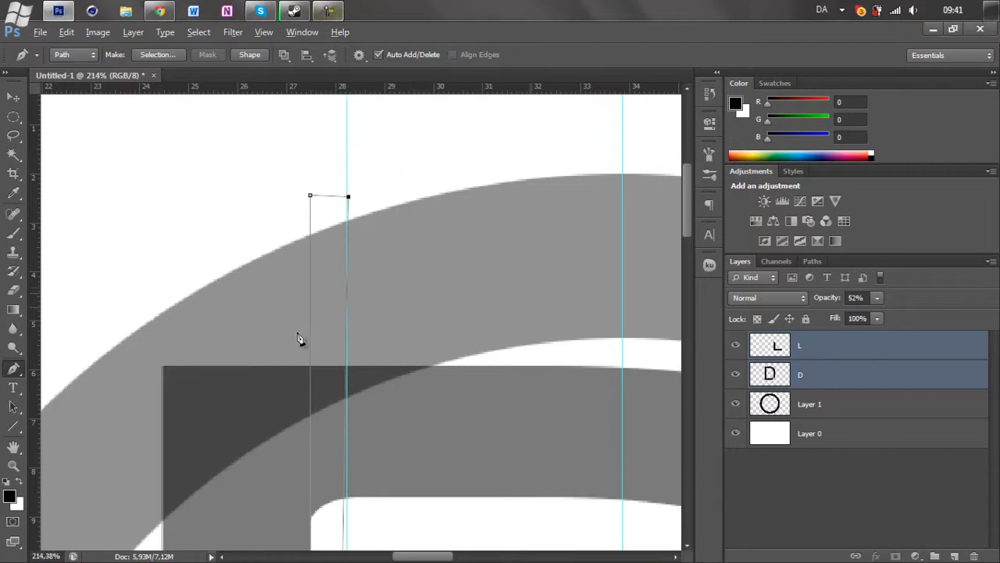
Move the path's lower right anchor onto the vertical guide so the strip's right edge runs straight along it
{"action": "scroll", "coordinate": [395, 330], "scroll_direction": "down", "scroll_amount": 4}
{"action": "scroll", "coordinate": [372, 250], "scroll_direction": "up", "scroll_amount": 6}
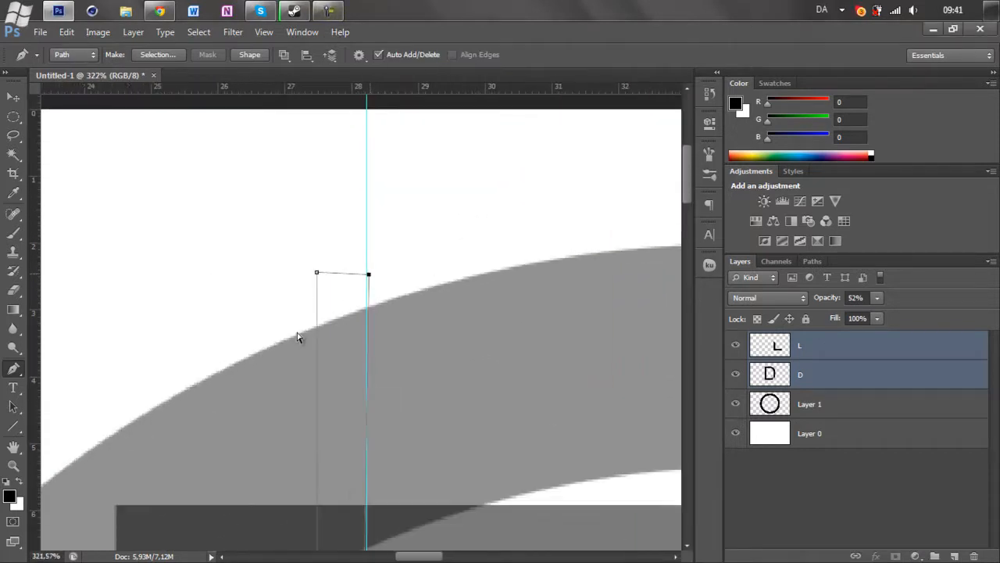
{"action": "scroll", "coordinate": [298, 337], "scroll_direction": "down", "scroll_amount": 3}
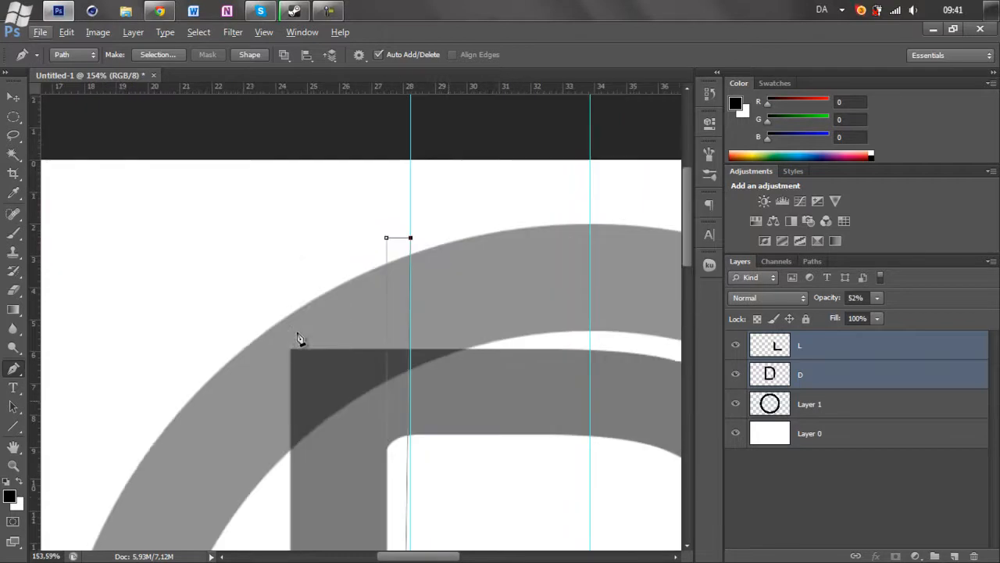
{"action": "scroll", "coordinate": [297, 337], "scroll_direction": "up", "scroll_amount": 3}
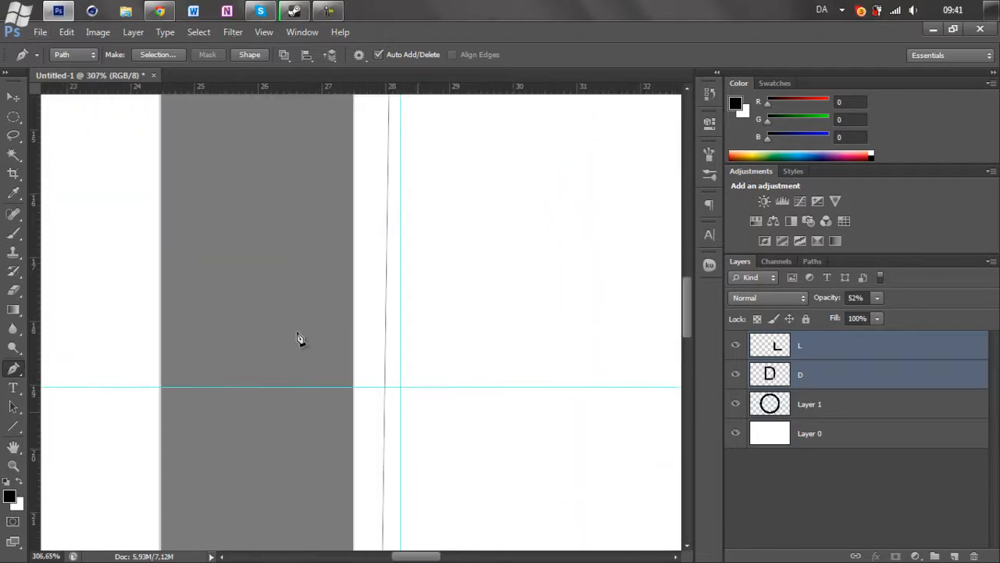
{"action": "scroll", "coordinate": [298, 337], "scroll_direction": "down", "scroll_amount": 3}
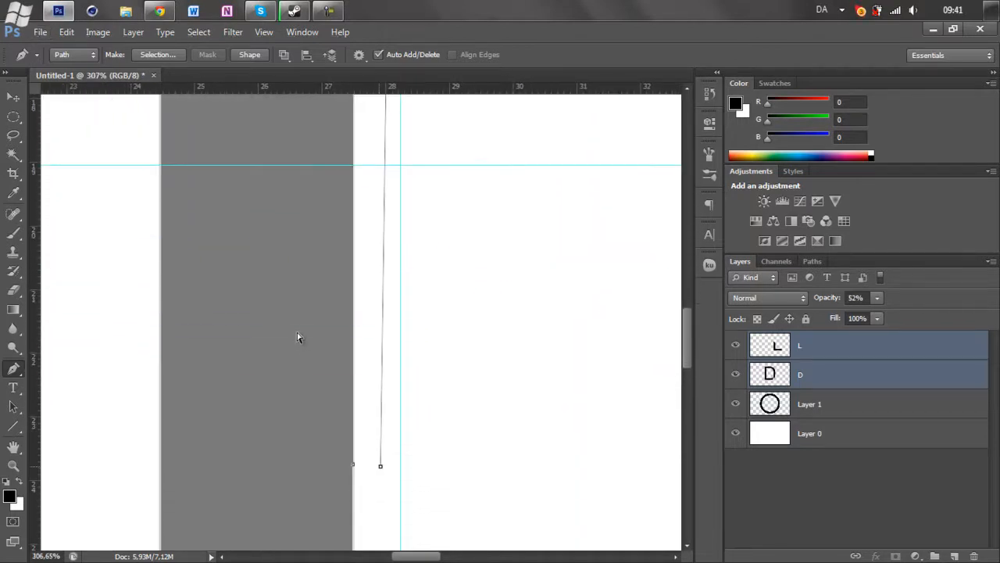
{"action": "scroll", "coordinate": [298, 336], "scroll_direction": "down", "scroll_amount": 5}
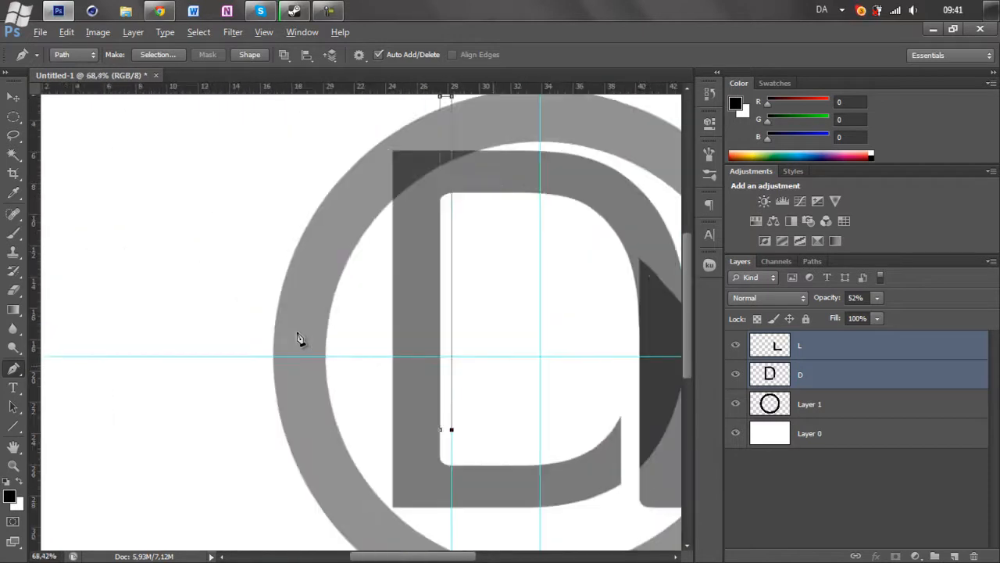
Convert the narrow strip path to a selection and make the ring's Layer 1 the active layer
{"action": "scroll", "coordinate": [298, 336], "scroll_direction": "down", "scroll_amount": 2}
{"action": "key", "text": "ctrl+Return"}
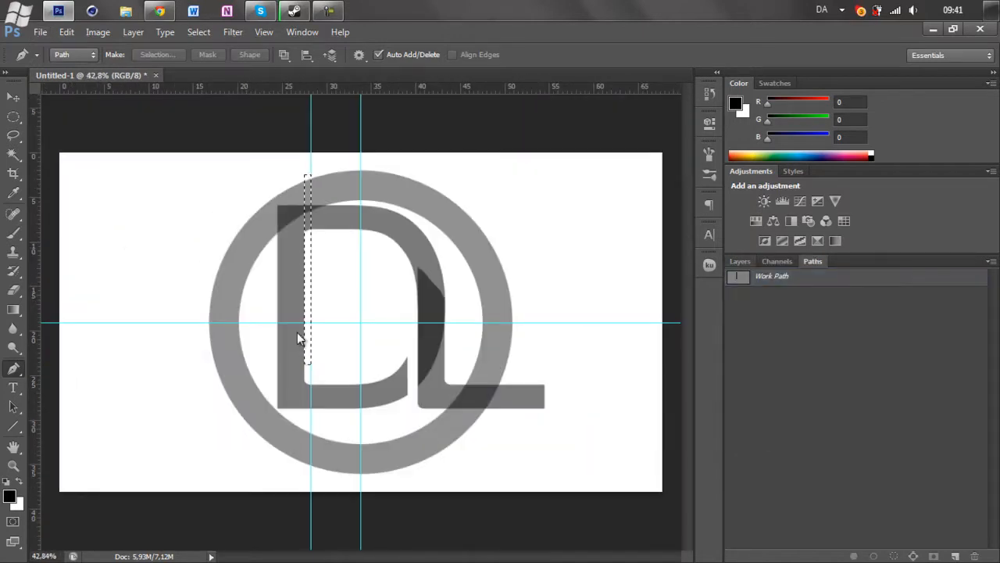
{"action": "key", "text": "F7"}
{"action": "key", "text": "alt+bracketleft"}
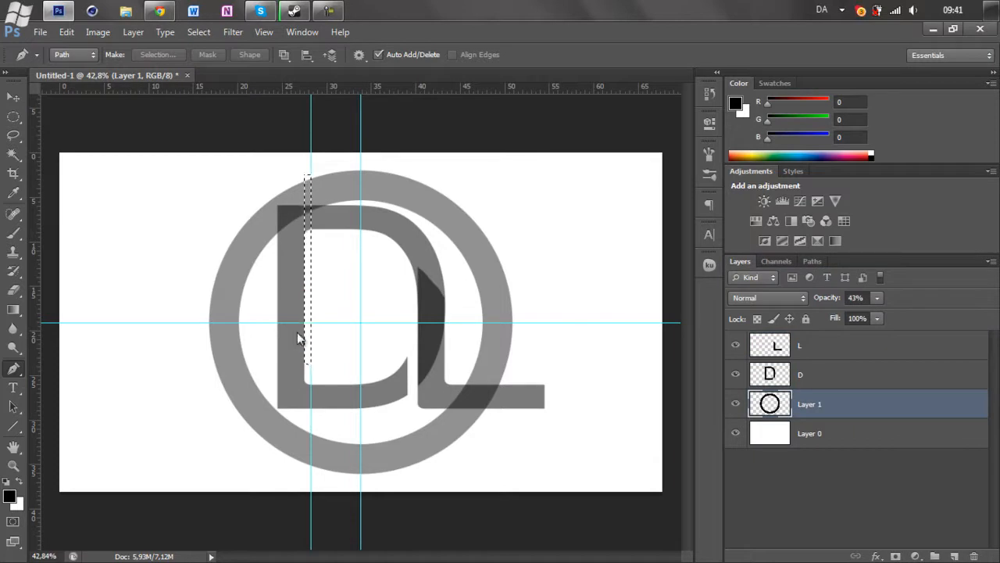
Delete the selected strip from the ring on Layer 1 to cut a gap beside the D's stem, and clear the selection
{"action": "key", "text": "alt+bracketright"}
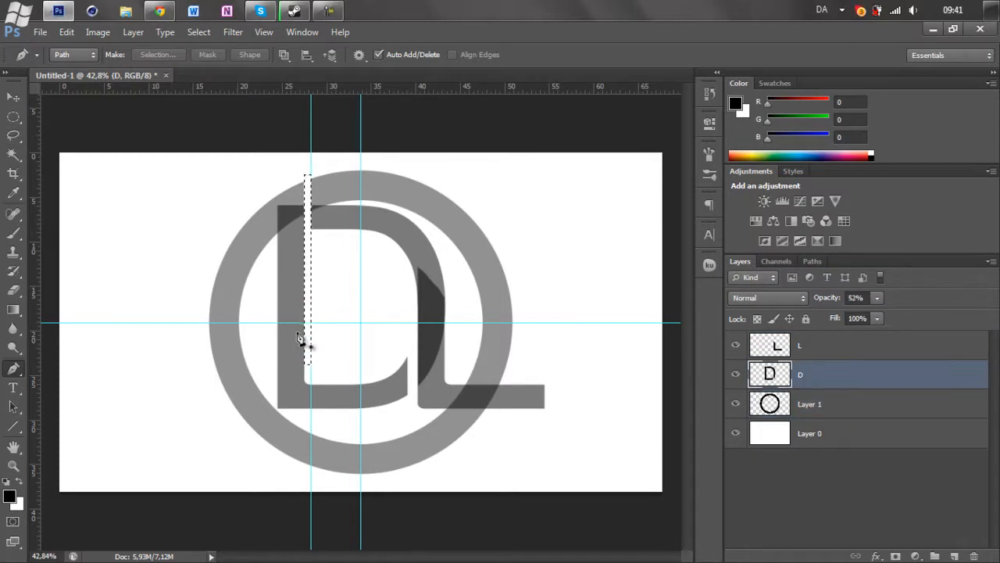
{"action": "key", "text": "w"}
{"action": "key", "text": "l"}
{"action": "left_click", "coordinate": [297, 333]}
{"action": "key", "text": "v"}
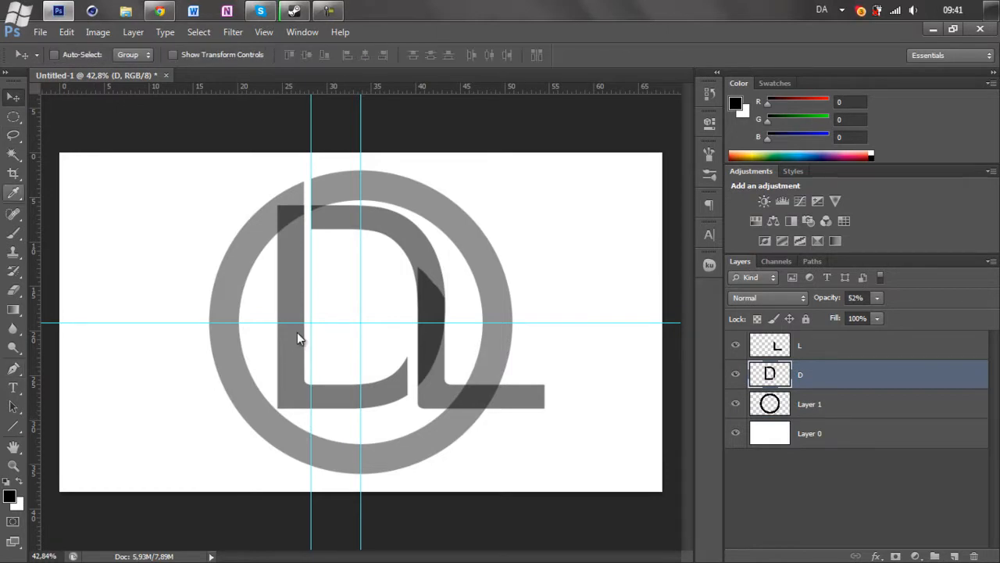
{"action": "key", "text": "m"}
{"action": "key", "text": "l"}
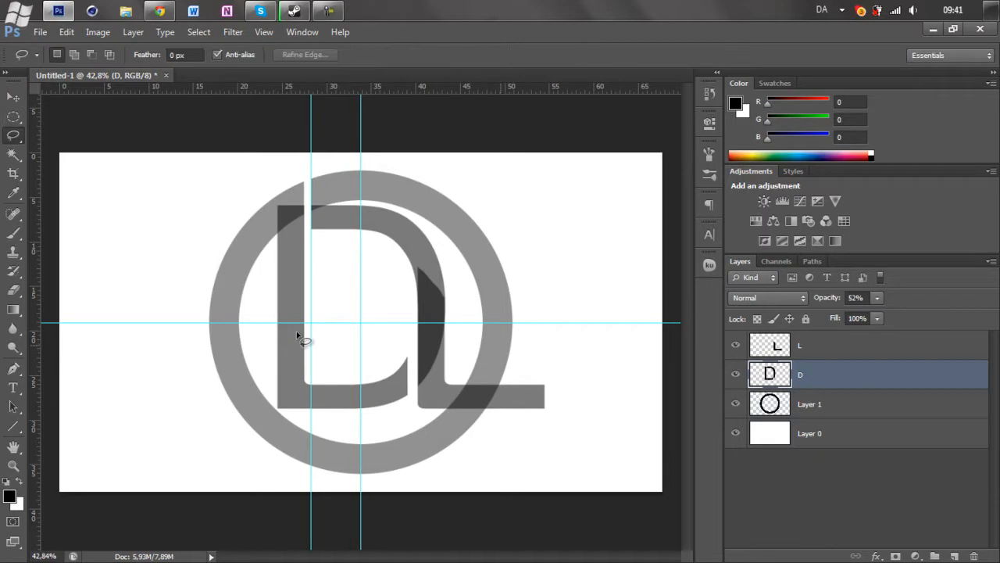
Select the L and D layers together and move both letters down about 1 cm, keeping the D's stem aligned with the ring's gap
{"action": "scroll", "coordinate": [297, 337], "scroll_direction": "up", "scroll_amount": 4}
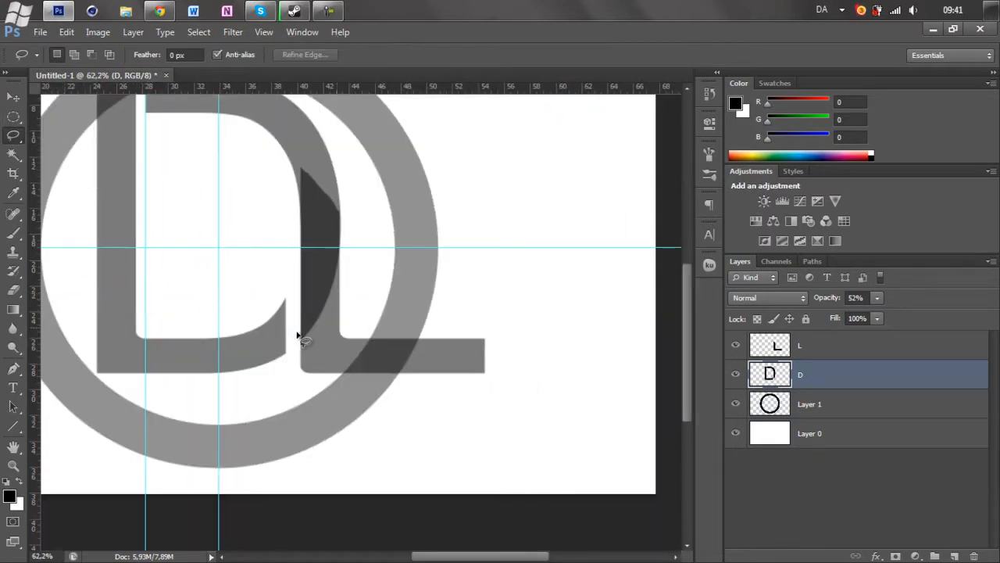
{"action": "key", "text": "alt+bracketright"}
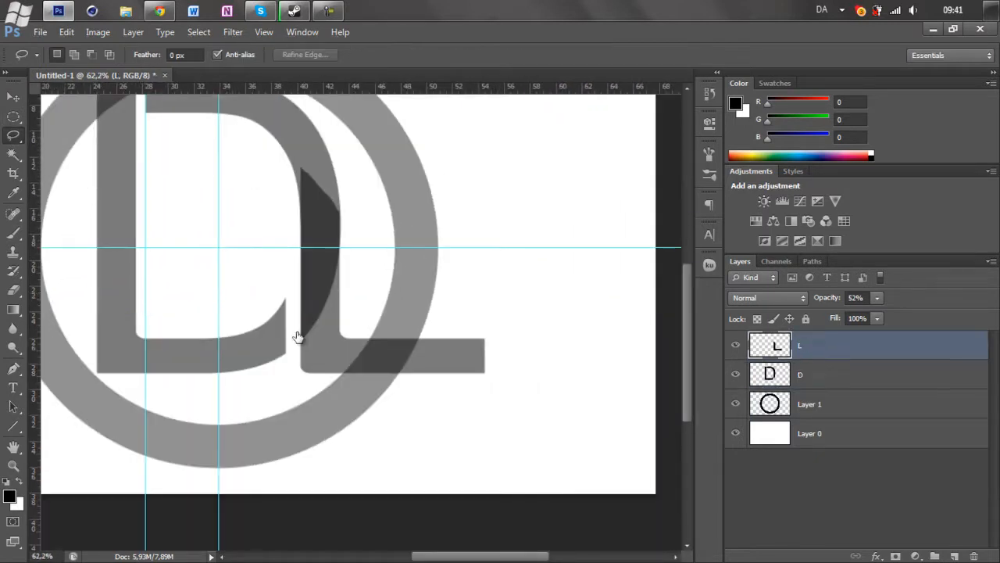
{"action": "key", "text": "alt+bracketleft"}
{"action": "key", "text": "shift+alt+bracketright"}
{"action": "key", "text": "v"}
{"action": "left_click_drag", "start_coordinate": [297, 332], "coordinate": [300, 339]}
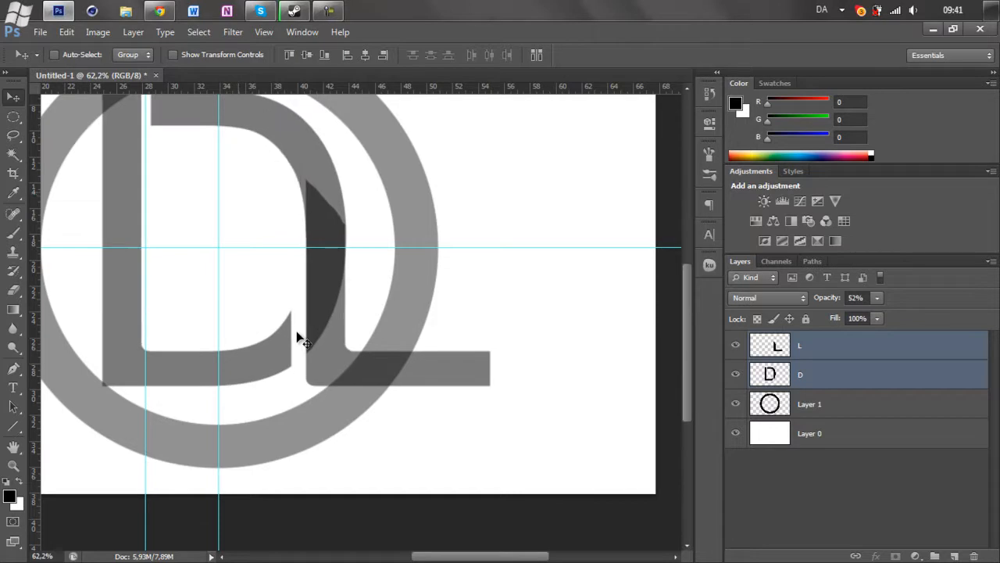
{"action": "scroll", "coordinate": [299, 339], "scroll_direction": "up", "scroll_amount": 3}
{"action": "key", "text": "Left"}
{"action": "key", "text": "Left"}
{"action": "key", "text": "Left"}
{"action": "key", "text": "Left"}
{"action": "key", "text": "Left"}
{"action": "key", "text": "Left"}
{"action": "key", "text": "Left"}
{"action": "key", "text": "Left"}
{"action": "key", "text": "Left"}
{"action": "key", "text": "Left"}
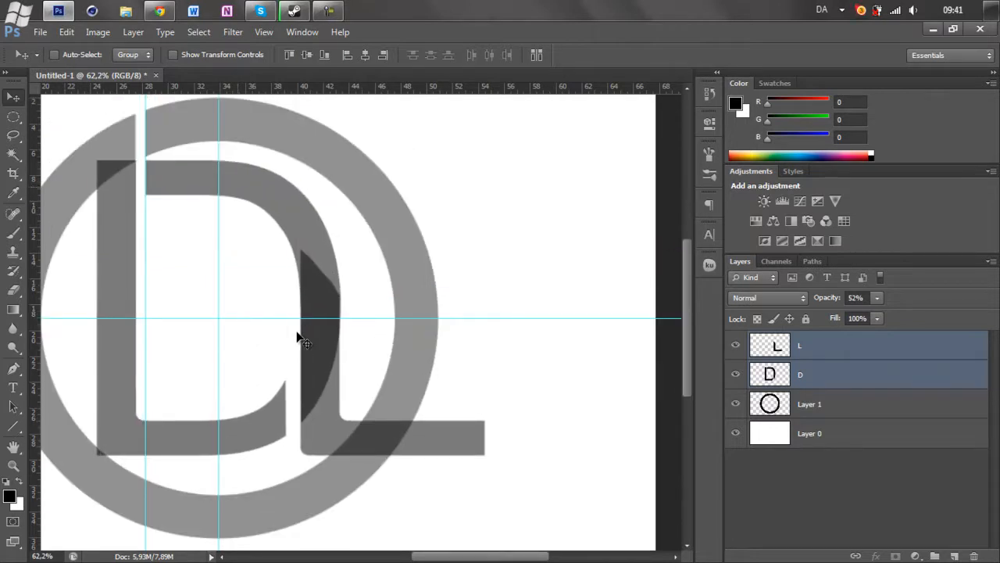
On the L layer, lasso the end of the L's foot that extends past the ring and delete it
{"action": "scroll", "coordinate": [297, 336], "scroll_direction": "up", "scroll_amount": 5}
{"action": "scroll", "coordinate": [297, 336], "scroll_direction": "down", "scroll_amount": 7}
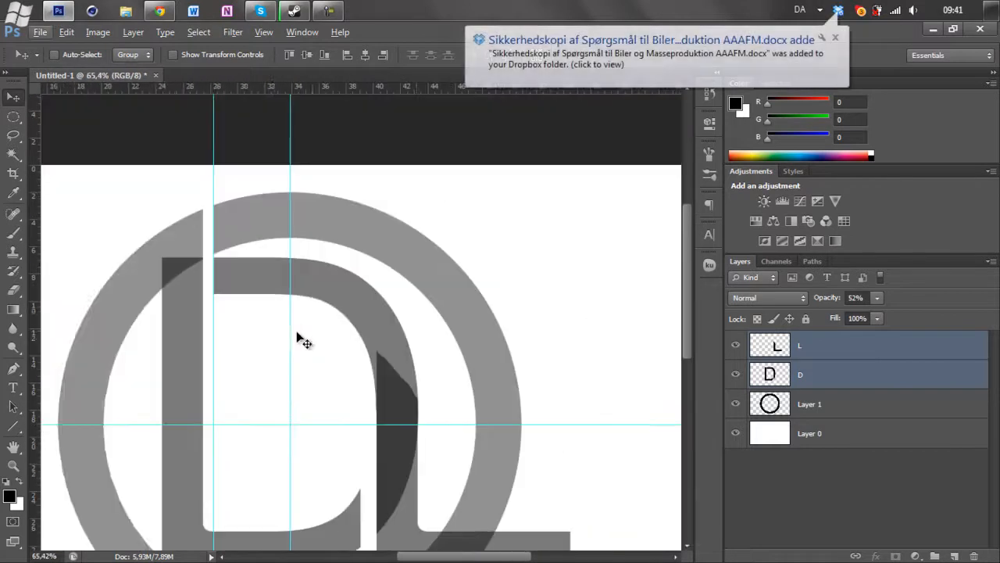
{"action": "scroll", "coordinate": [298, 339], "scroll_direction": "down", "scroll_amount": 4}
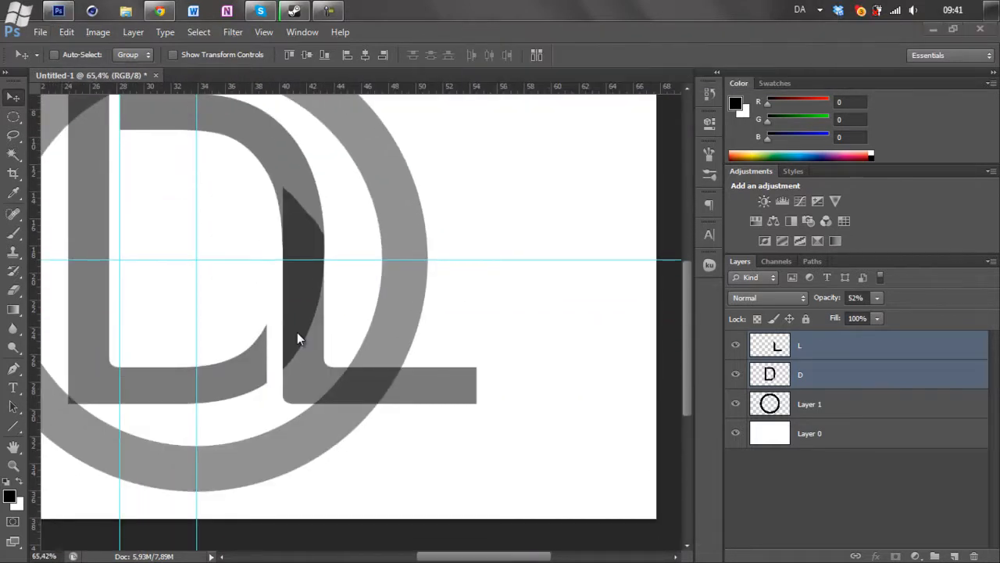
{"action": "key", "text": "l"}
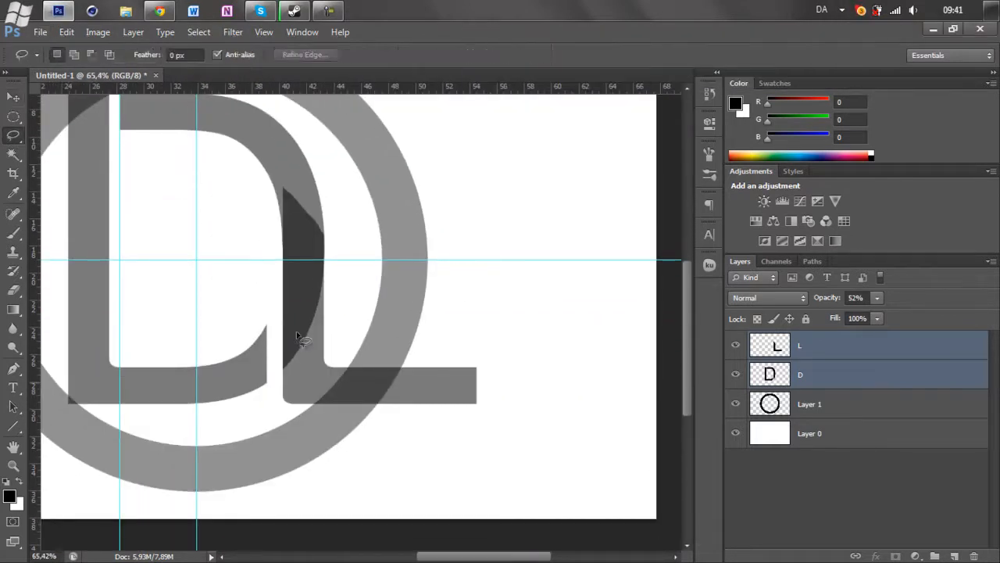
{"action": "key", "text": "alt+period"}
{"action": "left_click_drag", "start_coordinate": [352, 369], "coordinate": [364, 374]}
{"action": "key", "text": "ctrl+d"}
{"action": "mouse_move", "coordinate": [487, 333]}
{"action": "left_mouse_down"}
{"action": "mouse_move", "coordinate": [412, 341]}
{"action": "mouse_move", "coordinate": [487, 333]}
{"action": "left_mouse_up"}
{"action": "key", "text": "Delete"}
{"action": "key", "text": "ctrl+d"}
{"action": "key", "text": "v"}
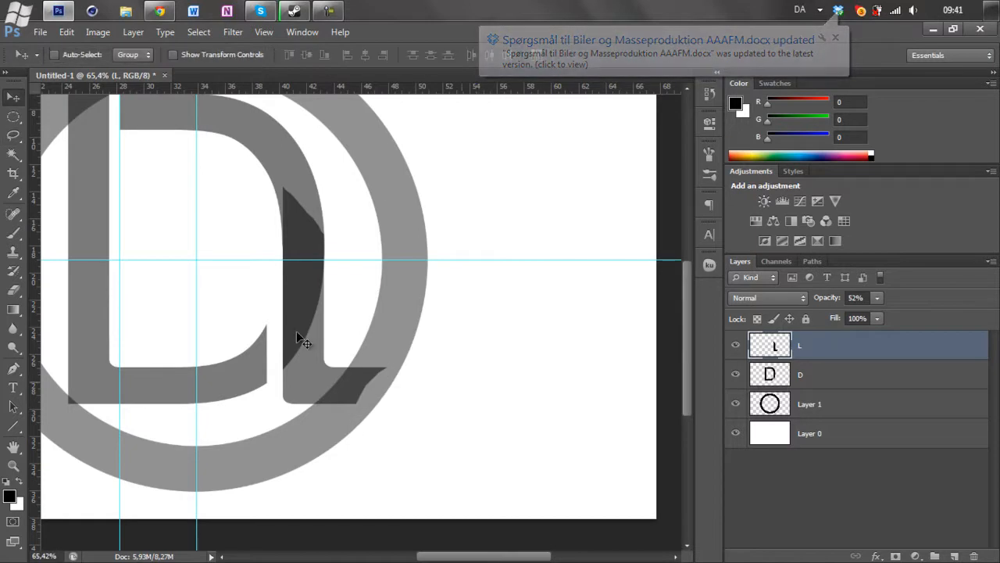
With Layer 1 active, draw a thin Pen path strip about 7.6 cm long beneath the L's foot, crossing the ring
{"action": "scroll", "coordinate": [297, 337], "scroll_direction": "down", "scroll_amount": 3}
{"action": "scroll", "coordinate": [297, 337], "scroll_direction": "up", "scroll_amount": 5}
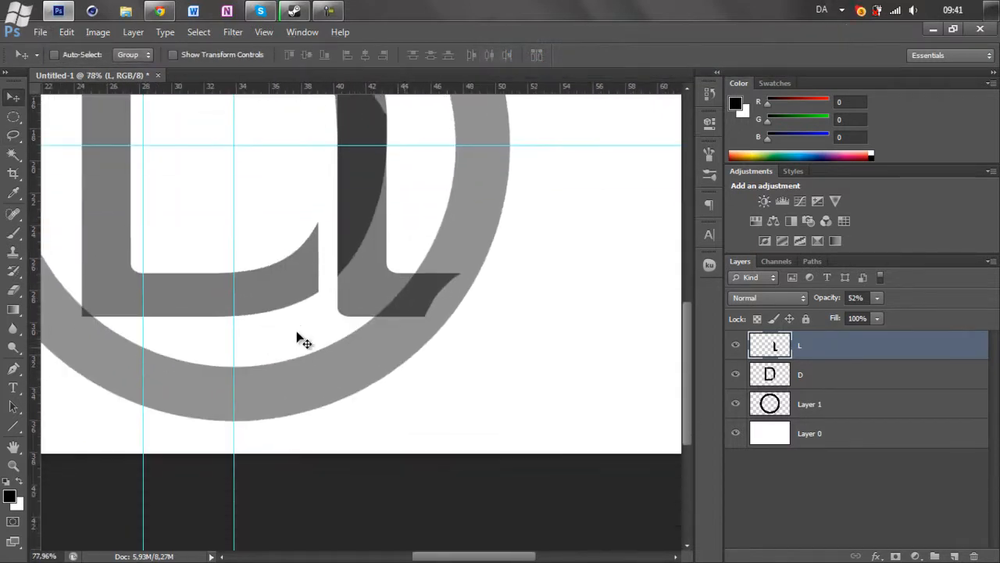
{"action": "scroll", "coordinate": [297, 337], "scroll_direction": "up", "scroll_amount": 4}
{"action": "key", "text": "p"}
{"action": "key", "text": "alt+bracketleft"}
{"action": "key", "text": "alt+bracketleft"}
{"action": "scroll", "coordinate": [297, 336], "scroll_direction": "up", "scroll_amount": 1}
{"action": "scroll", "coordinate": [297, 337], "scroll_direction": "up", "scroll_amount": 8}
{"action": "left_click", "coordinate": [194, 318]}
{"action": "scroll", "coordinate": [297, 337], "scroll_direction": "down", "scroll_amount": 6}
{"action": "scroll", "coordinate": [297, 337], "scroll_direction": "right", "scroll_amount": 3}
{"action": "left_click", "coordinate": [587, 335]}
{"action": "left_click_drag", "start_coordinate": [587, 336], "coordinate": [596, 334]}
{"action": "scroll", "coordinate": [299, 338], "scroll_direction": "down", "scroll_amount": 3}
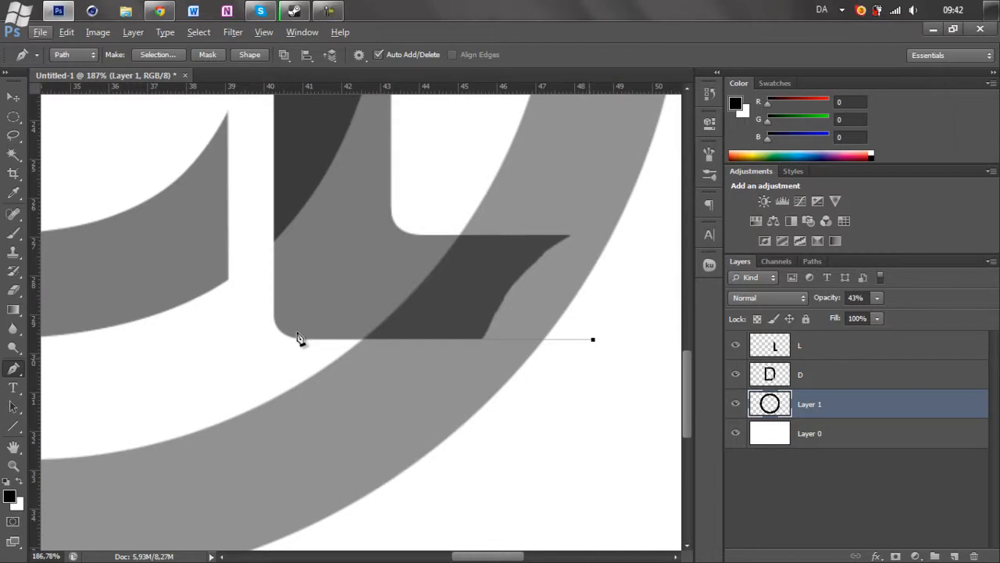
{"action": "left_click", "coordinate": [591, 356]}
{"action": "left_click", "coordinate": [293, 354]}
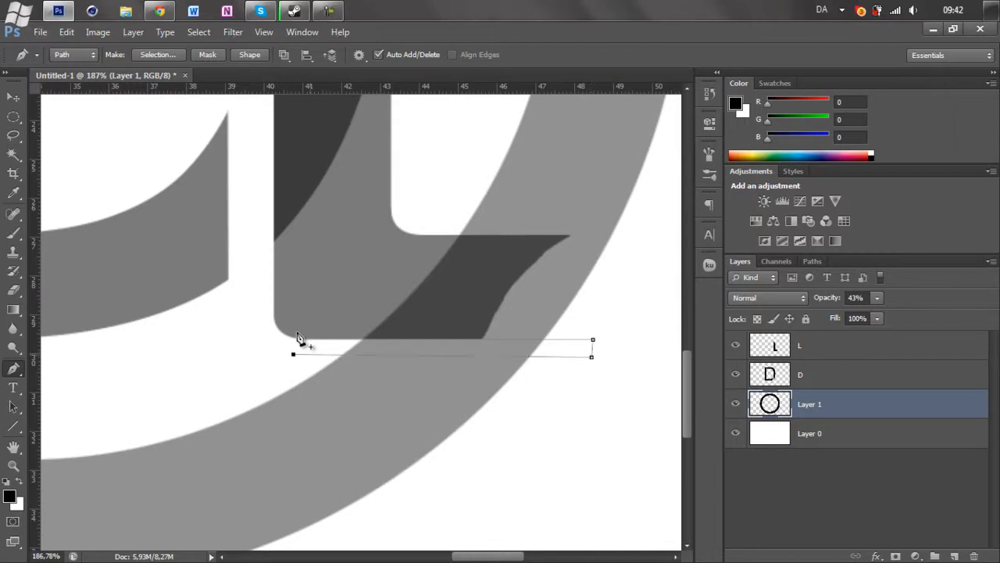
On a new layer above L, fill a black rectangle about 4.9 by 0.6 cm directly under the L's foot as a gap gauge
{"action": "scroll", "coordinate": [299, 338], "scroll_direction": "up", "scroll_amount": 3}
{"action": "key", "text": "m"}
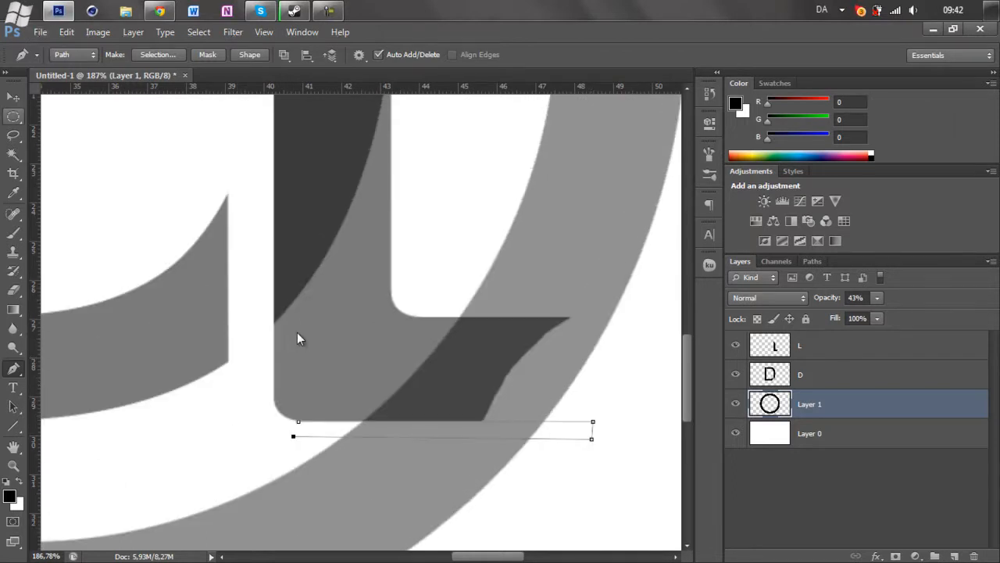
{"action": "key", "text": "shift+m"}
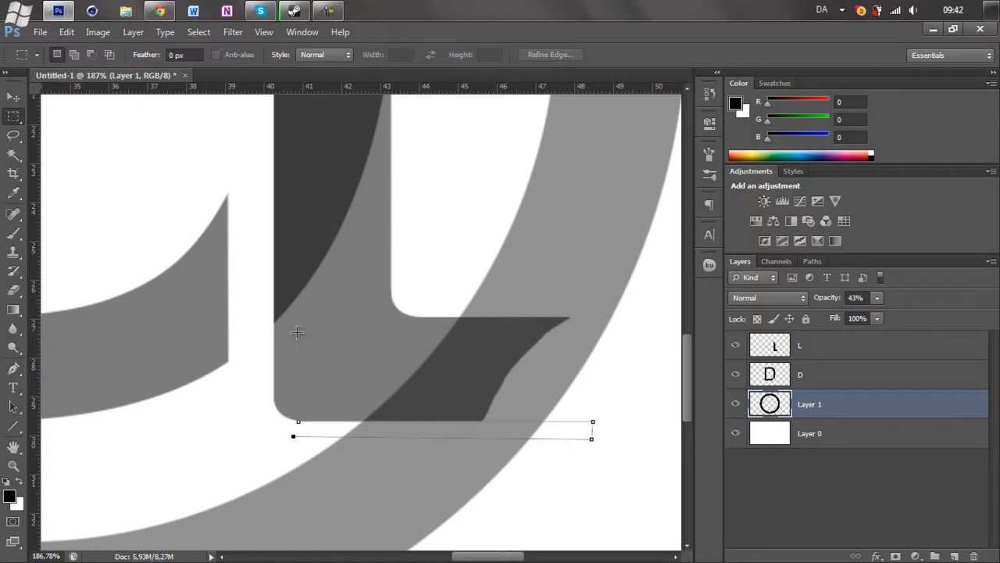
{"action": "left_click", "coordinate": [828, 345]}
{"action": "left_click", "coordinate": [954, 556]}
{"action": "mouse_move", "coordinate": [302, 299]}
{"action": "left_mouse_down"}
{"action": "mouse_move", "coordinate": [469, 330]}
{"action": "mouse_move", "coordinate": [486, 320]}
{"action": "mouse_move", "coordinate": [494, 423]}
{"action": "left_mouse_up"}
{"action": "key", "text": "alt+BackSpace"}
{"action": "key", "text": "ctrl+d"}
{"action": "key", "text": "v"}
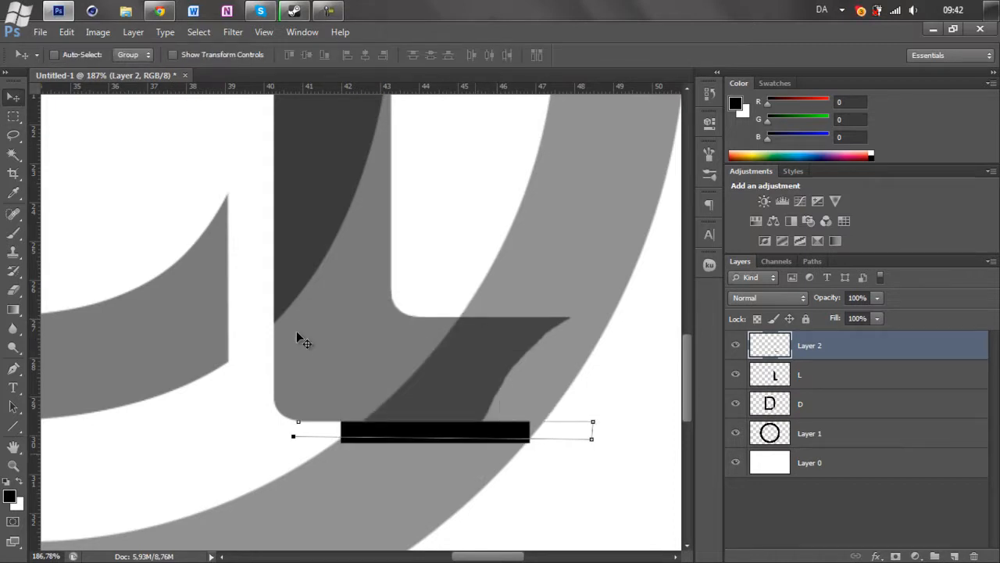
Hide the black gauge bar on Layer 2 and make the ring's Layer 1 active
{"action": "scroll", "coordinate": [301, 338], "scroll_direction": "down", "scroll_amount": 6}
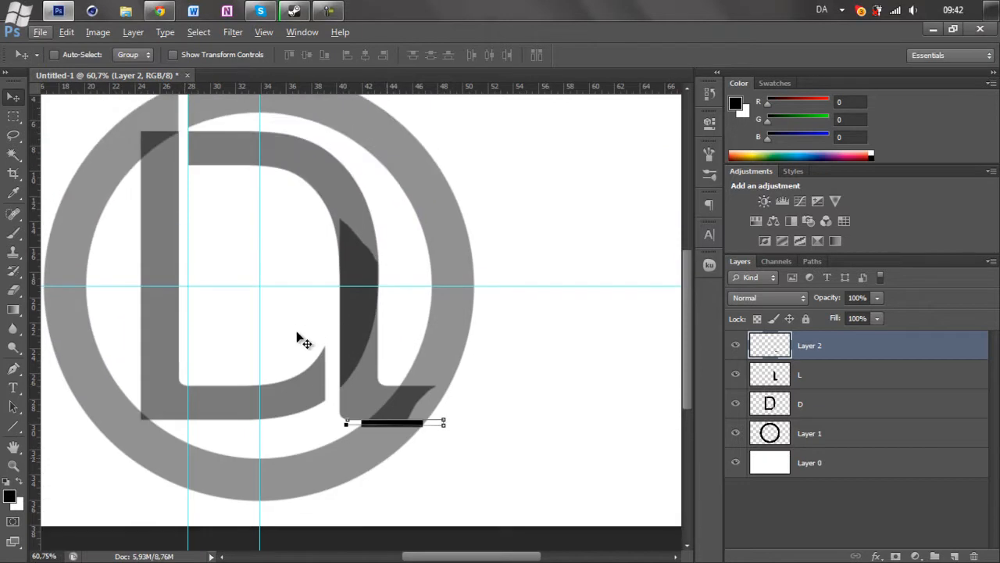
{"action": "scroll", "coordinate": [297, 336], "scroll_direction": "up", "scroll_amount": 6}
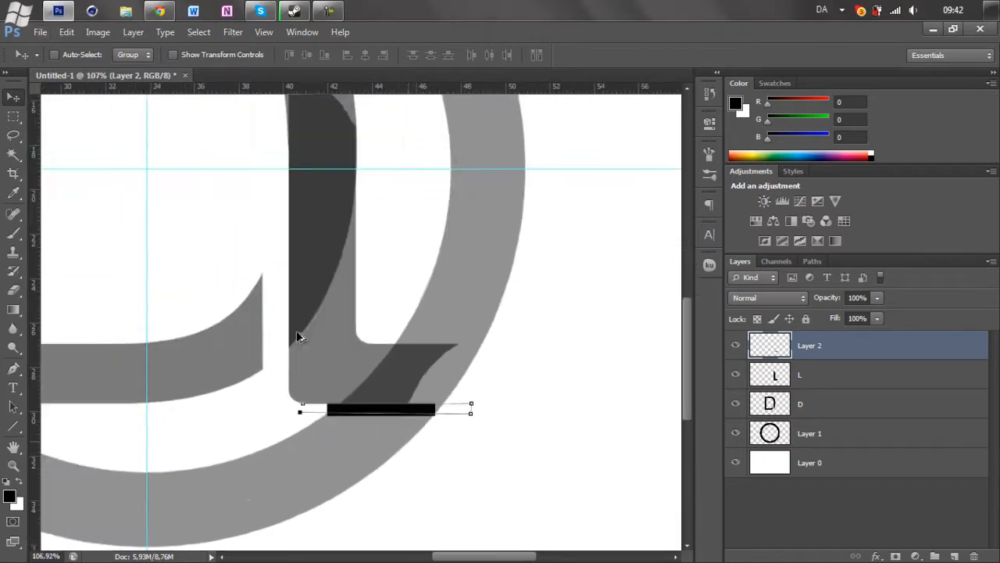
{"action": "scroll", "coordinate": [297, 336], "scroll_direction": "down", "scroll_amount": 2}
{"action": "scroll", "coordinate": [297, 336], "scroll_direction": "left", "scroll_amount": 2}
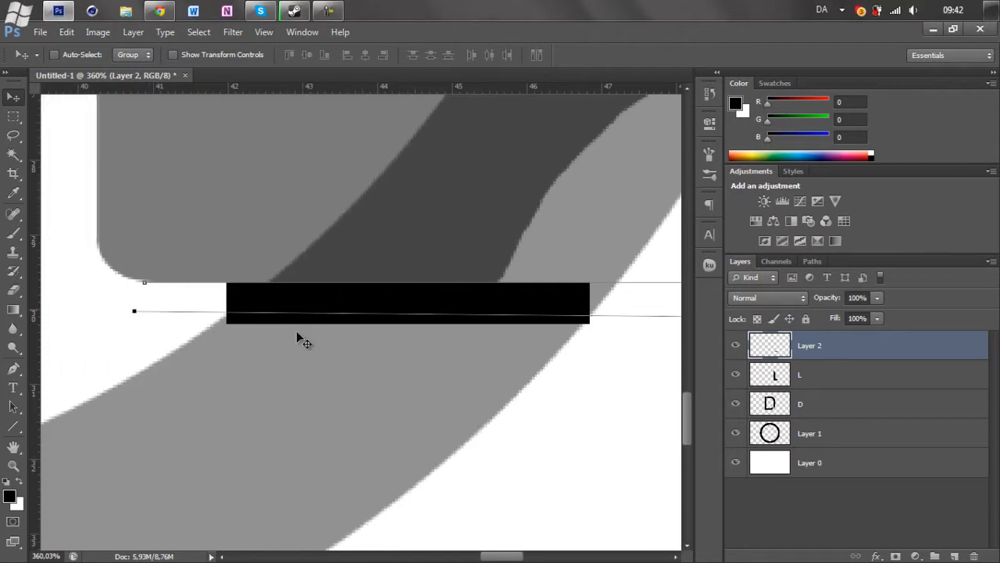
{"action": "scroll", "coordinate": [298, 337], "scroll_direction": "up", "scroll_amount": 2}
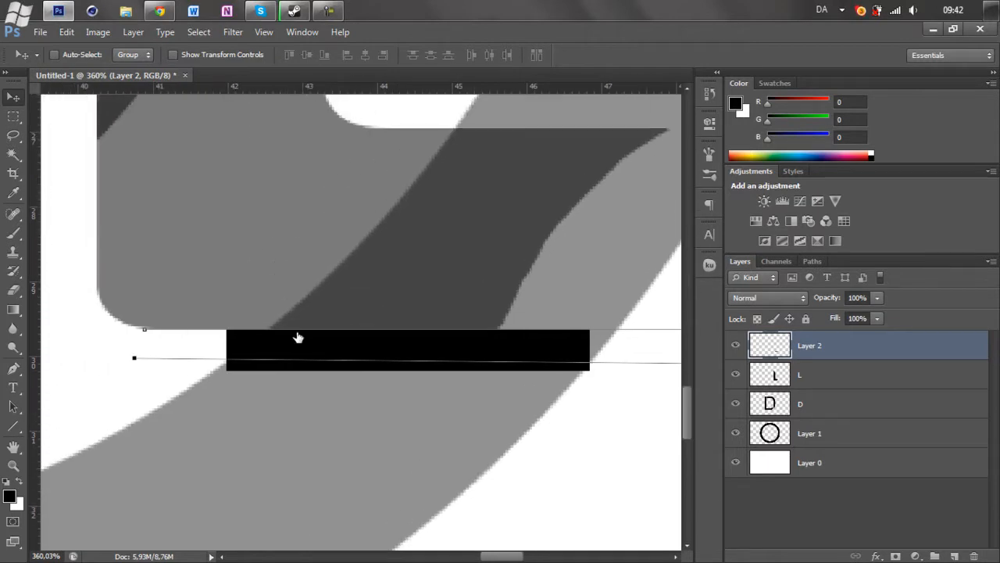
{"action": "key", "text": "ctrl+comma"}
{"action": "key", "text": "alt+bracketleft"}
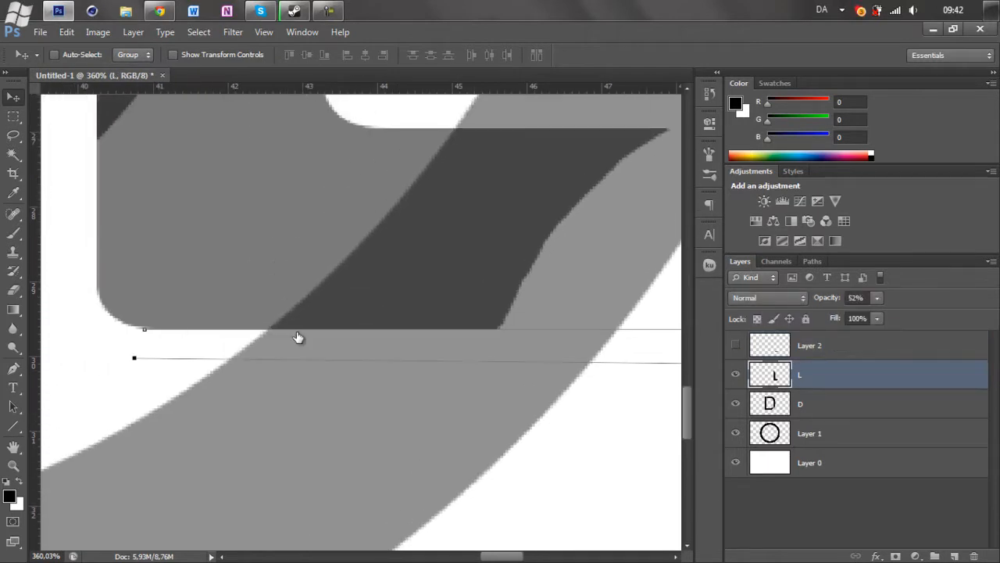
{"action": "key", "text": "alt+bracketleft"}
{"action": "key", "text": "alt+bracketleft"}
{"action": "scroll", "coordinate": [299, 337], "scroll_direction": "right", "scroll_amount": 2}
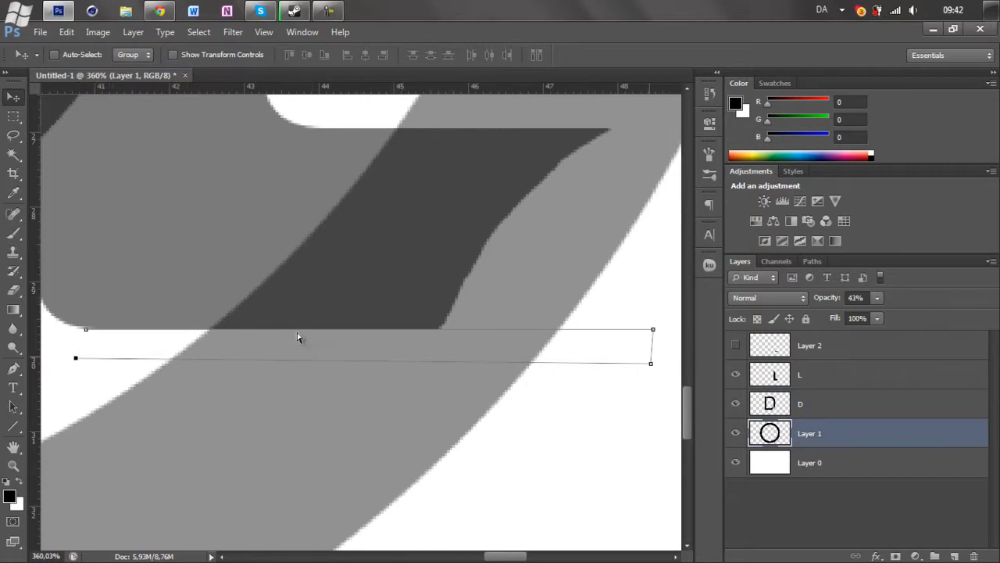
Move the strip path's two lower anchors to a level line about 0.6 cm below the L's foot
{"action": "key", "text": "ctrl+alt+z"}
{"action": "key", "text": "ctrl+alt+z"}
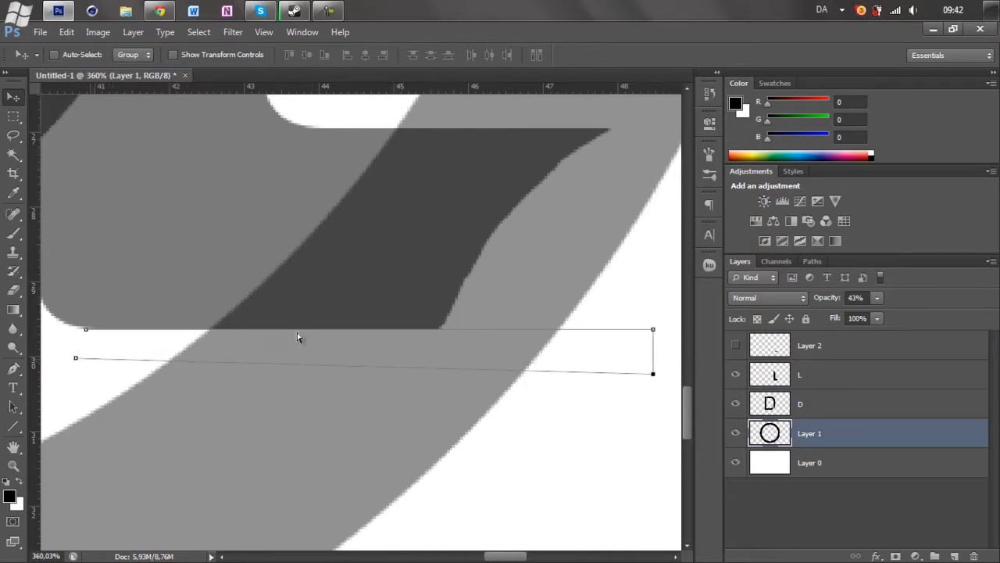
{"action": "key", "text": "ctrl+alt+z"}
{"action": "key", "text": "ctrl+alt+z"}
{"action": "key", "text": "ctrl+alt+z"}
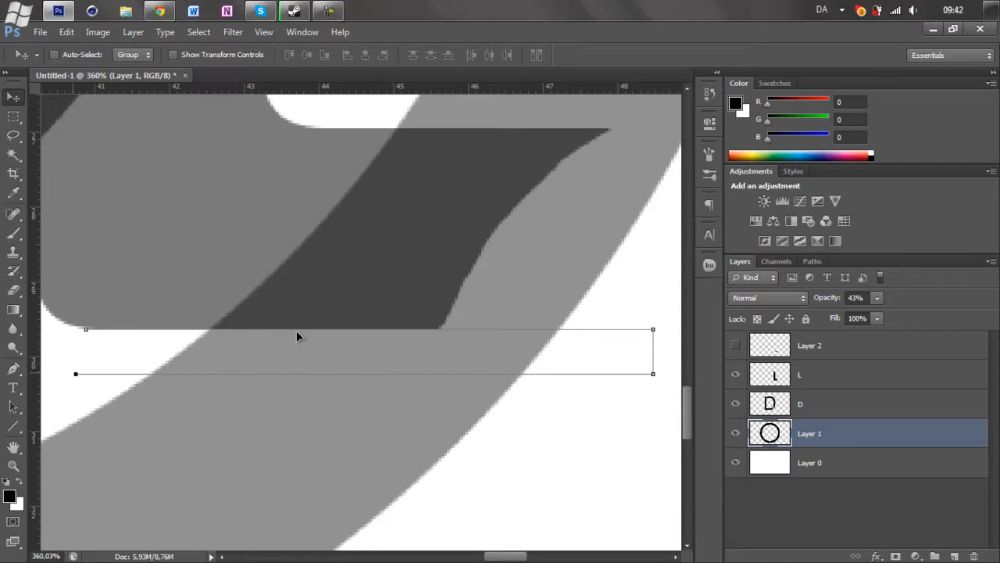
Convert the strip path to a selection, delete that area from the ring under the L's foot, and deselect
{"action": "scroll", "coordinate": [298, 338], "scroll_direction": "down", "scroll_amount": 3}
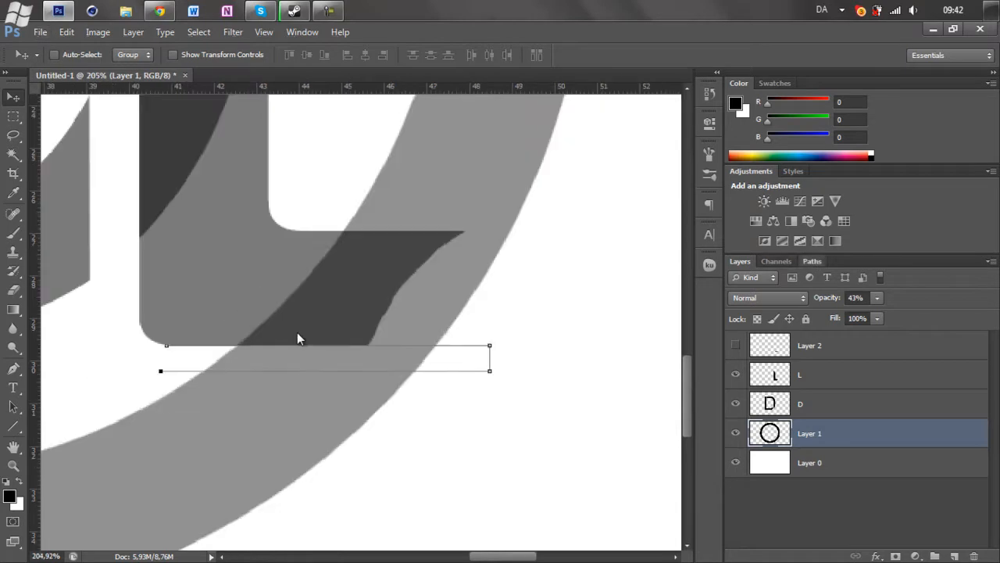
{"action": "key", "text": "ctrl+Return"}
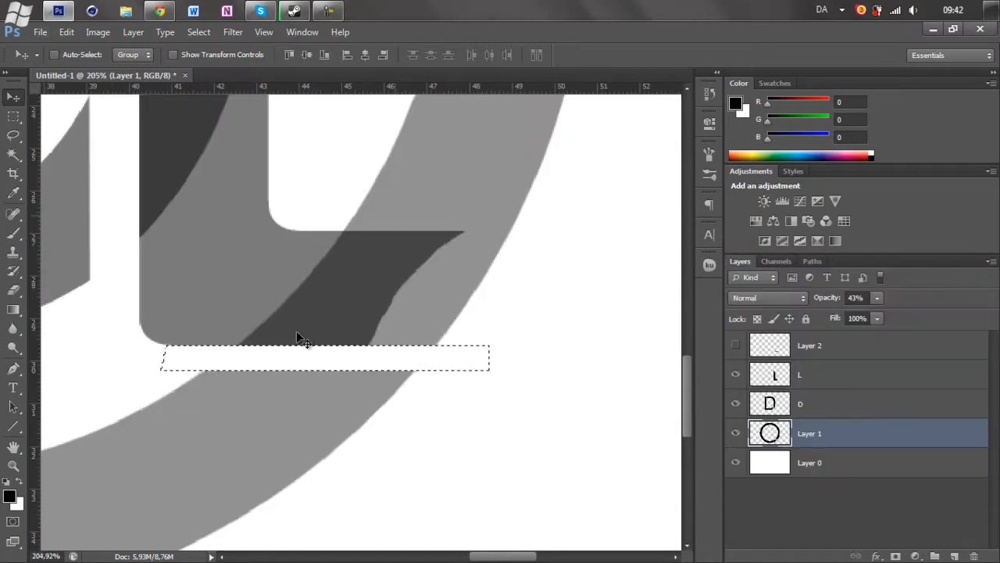
{"action": "key", "text": "Delete"}
{"action": "key", "text": "ctrl+d"}
{"action": "scroll", "coordinate": [298, 338], "scroll_direction": "down", "scroll_amount": 10}
{"action": "scroll", "coordinate": [298, 337], "scroll_direction": "up", "scroll_amount": 2}
On the D layer, draw a Pen path with a rounded arc across the D's lower left corner, looping around outside it
{"action": "key", "text": "alt"}
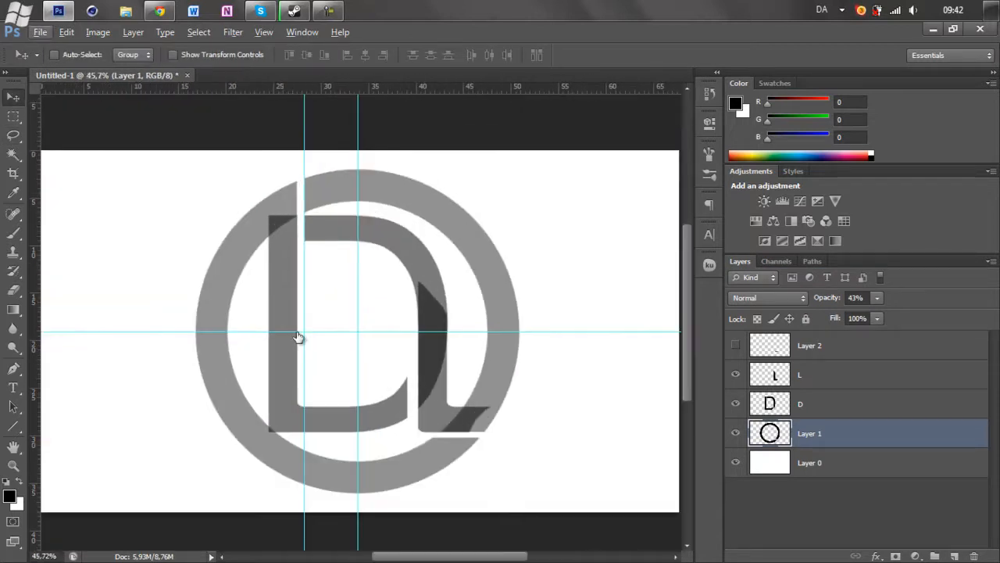
{"action": "key", "text": "alt+bracketright"}
{"action": "key", "text": "p"}
{"action": "scroll", "coordinate": [298, 337], "scroll_direction": "up", "scroll_amount": 3}
{"action": "scroll", "coordinate": [298, 337], "scroll_direction": "up", "scroll_amount": 6}
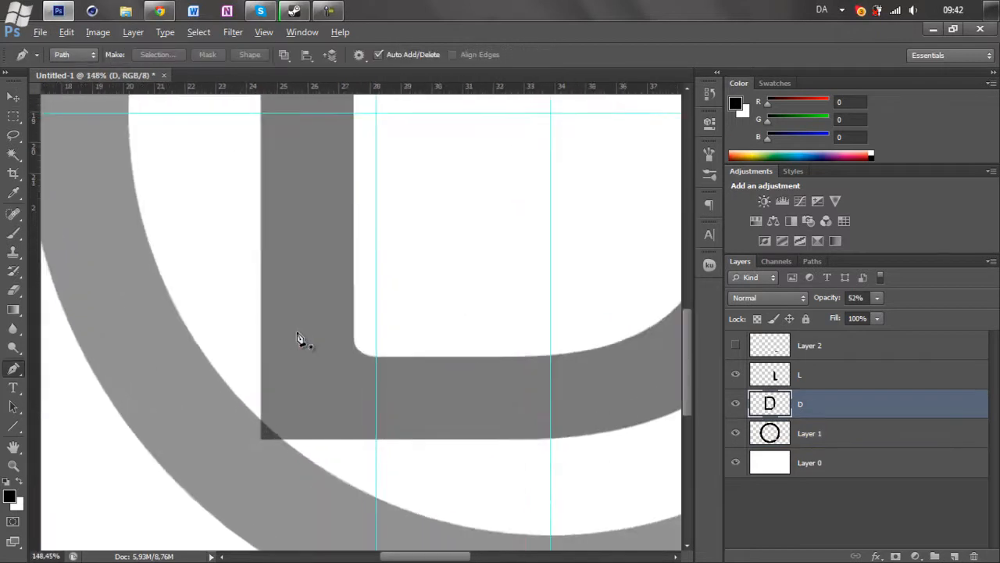
{"action": "left_click", "coordinate": [264, 352]}
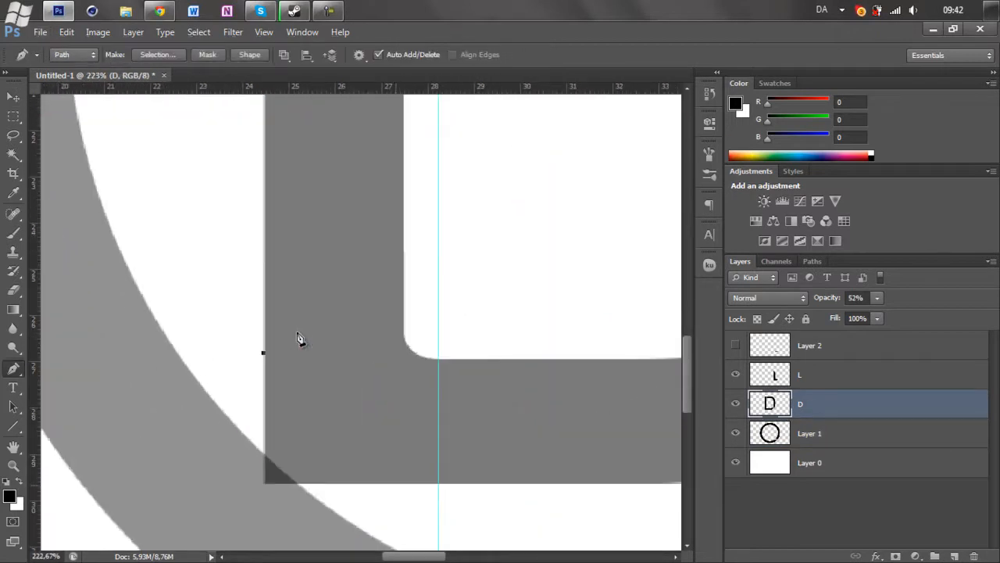
{"action": "left_click_drag", "start_coordinate": [394, 484], "coordinate": [534, 483]}
{"action": "left_click", "coordinate": [393, 484], "text": "alt"}
{"action": "left_click_drag", "start_coordinate": [314, 532], "coordinate": [274, 529]}
{"action": "left_click_drag", "start_coordinate": [203, 507], "coordinate": [197, 488]}
{"action": "left_click_drag", "start_coordinate": [182, 429], "coordinate": [197, 401]}
{"action": "left_click_drag", "start_coordinate": [204, 392], "coordinate": [227, 387]}
Convert the corner path to a selection, delete it from the D to round its lower left corner, and deselect
{"action": "key", "text": "ctrl+Return"}
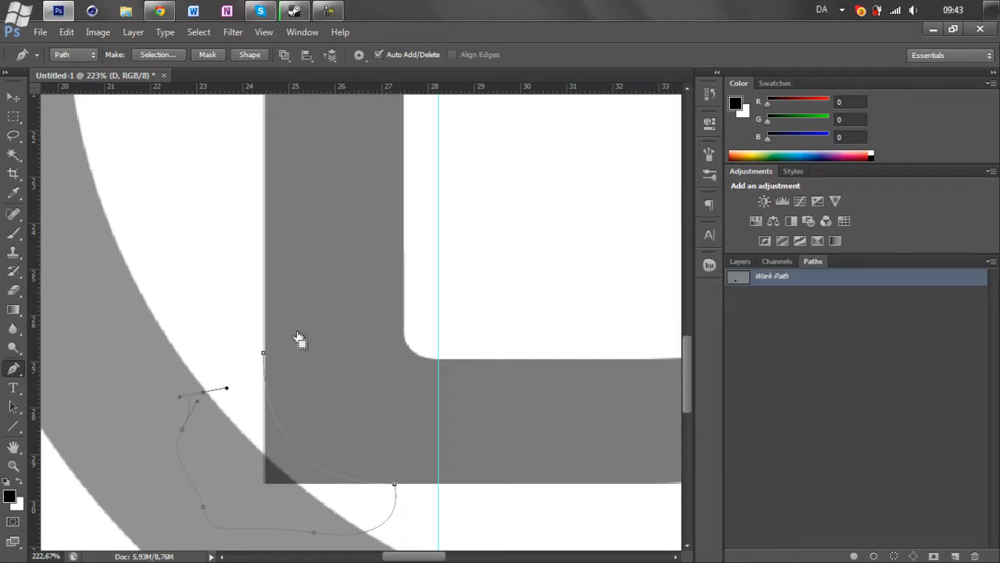
{"action": "key", "text": "Delete"}
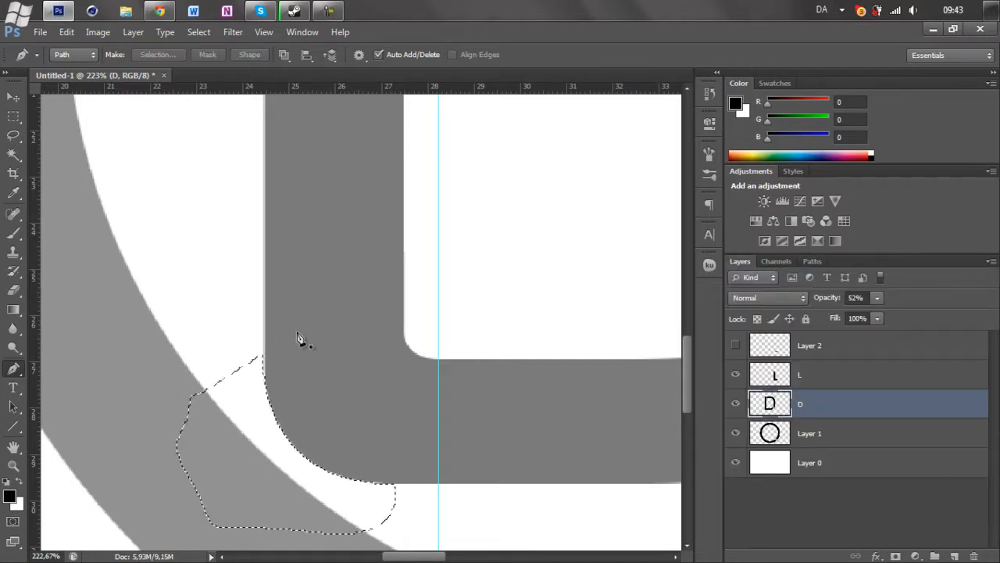
{"action": "key", "text": "l"}
{"action": "key", "text": "ctrl+d"}
{"action": "key", "text": "v"}
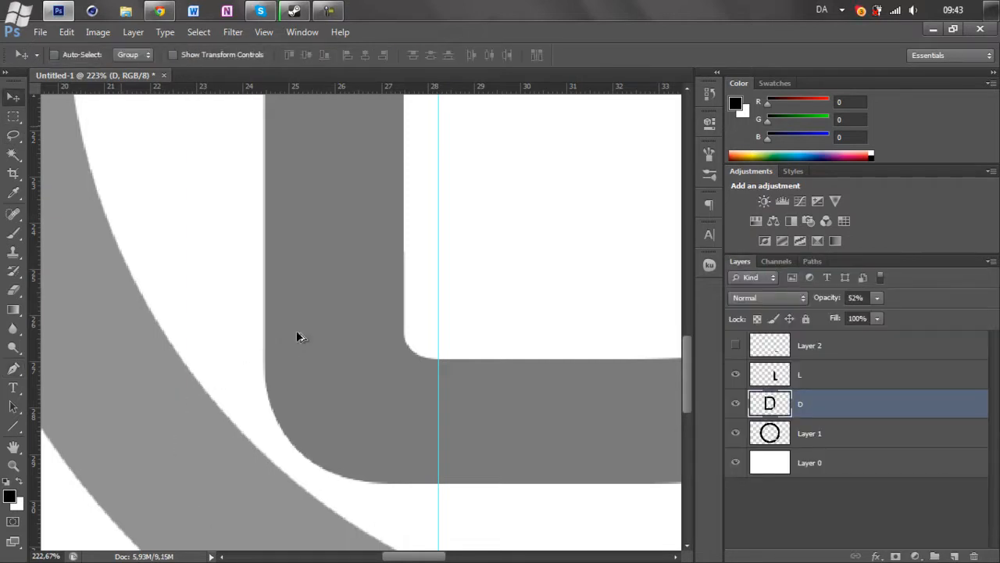
Hide the guides and set the L, D and ring layers to 100% opacity together
{"action": "key", "text": "ctrl+0"}
{"action": "scroll", "coordinate": [299, 337], "scroll_direction": "down", "scroll_amount": 2}
{"action": "scroll", "coordinate": [298, 336], "scroll_direction": "up", "scroll_amount": 1}
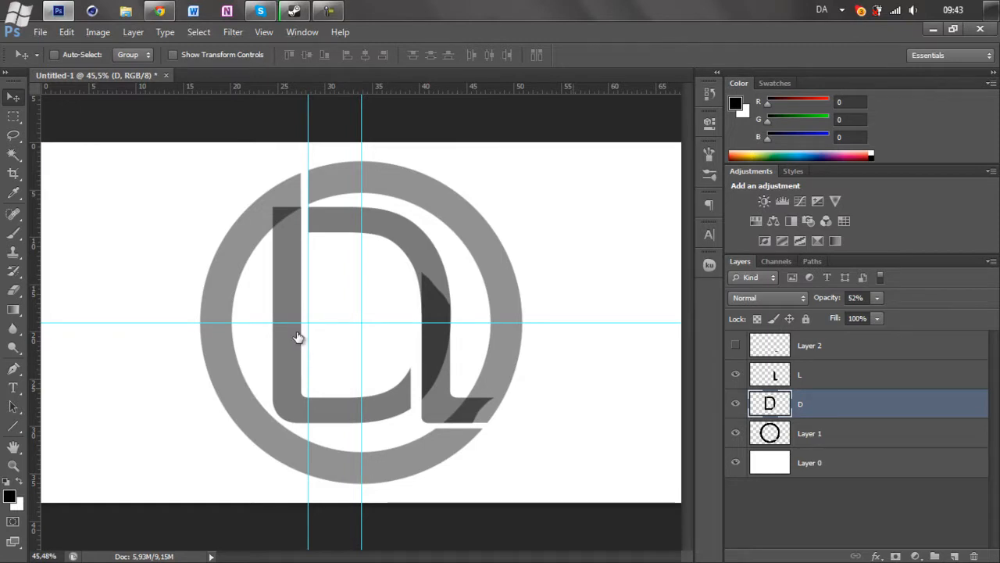
{"action": "key", "text": "alt+shift+bracketright"}
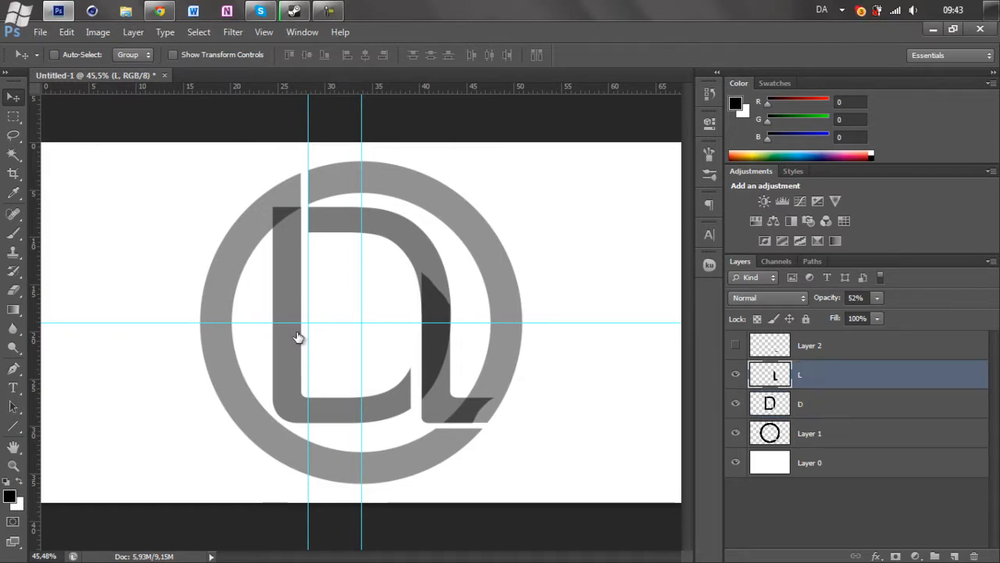
{"action": "key", "text": "alt+shift+bracketleft"}
{"action": "key", "text": "ctrl+semicolon"}
{"action": "key", "text": "0"}
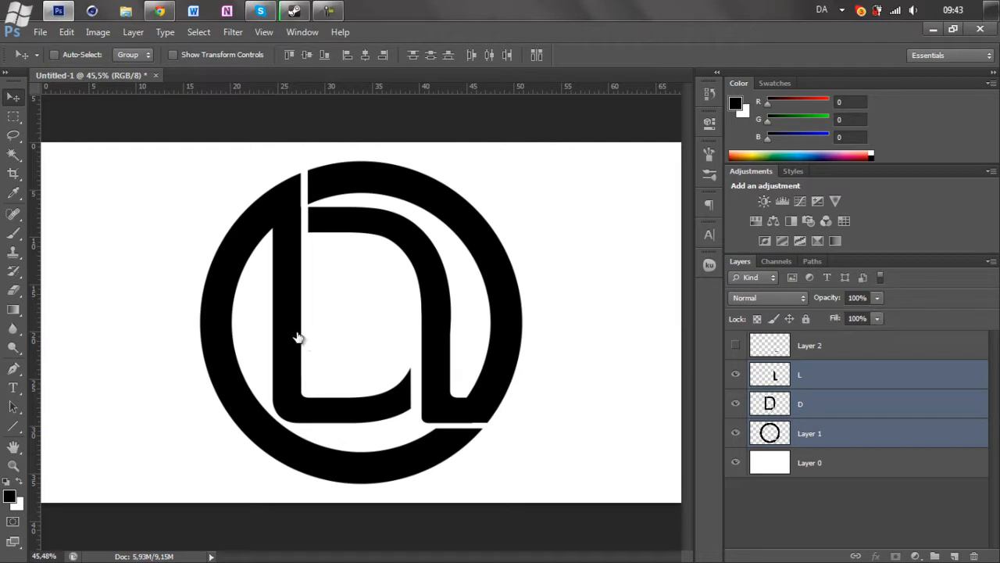
Try nudging the D slightly to the left, move it back, and select the L layer
{"action": "left_click", "coordinate": [297, 336], "text": "ctrl"}
{"action": "key", "text": "Left"}
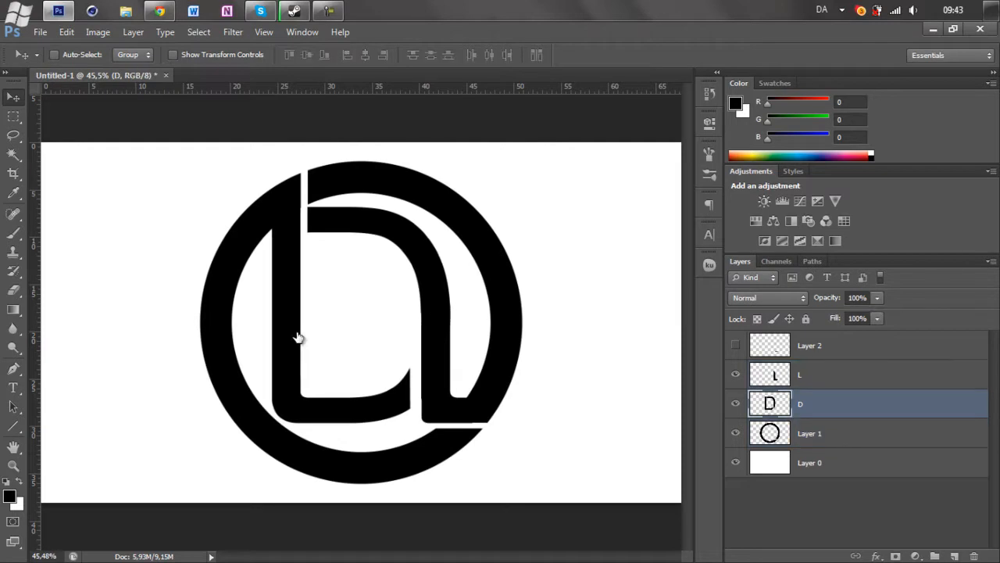
{"action": "key", "text": "Right"}
{"action": "left_click", "coordinate": [297, 336], "text": "ctrl"}
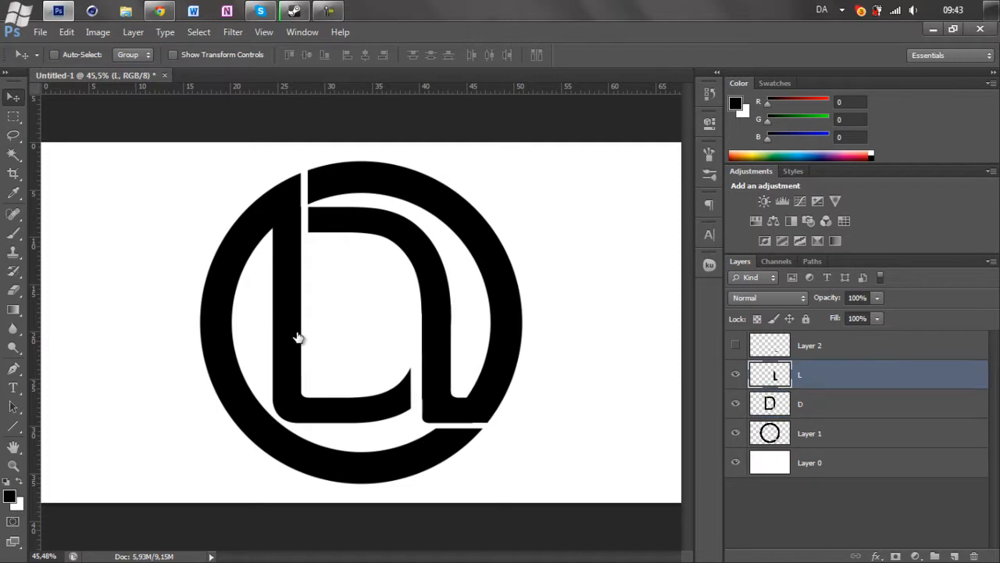
Compare the whole logo with the Dust Legacy reference in the browser and return to Photoshop
{"action": "scroll", "coordinate": [296, 336], "scroll_direction": "down", "scroll_amount": 2}
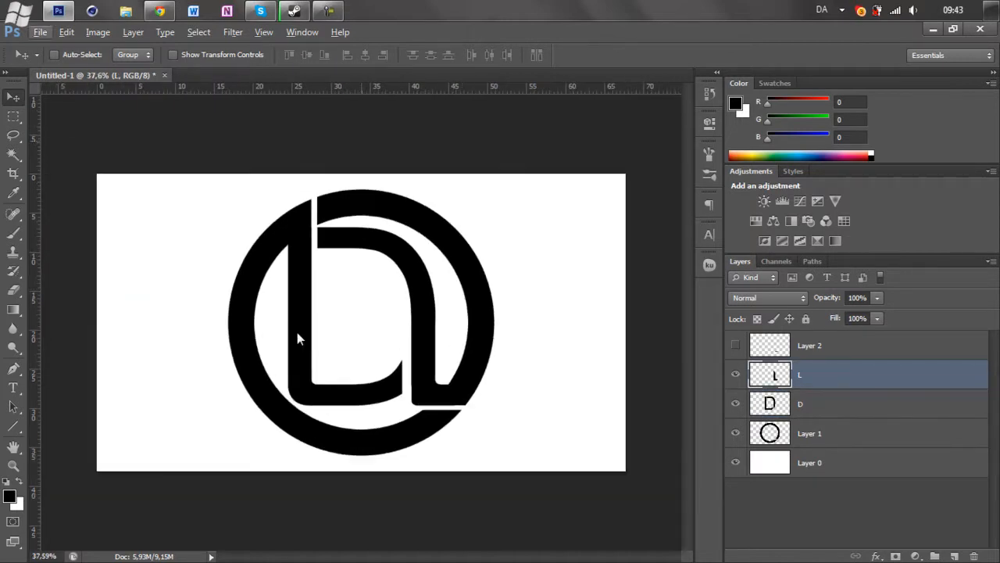
{"action": "key", "text": "alt+Tab"}
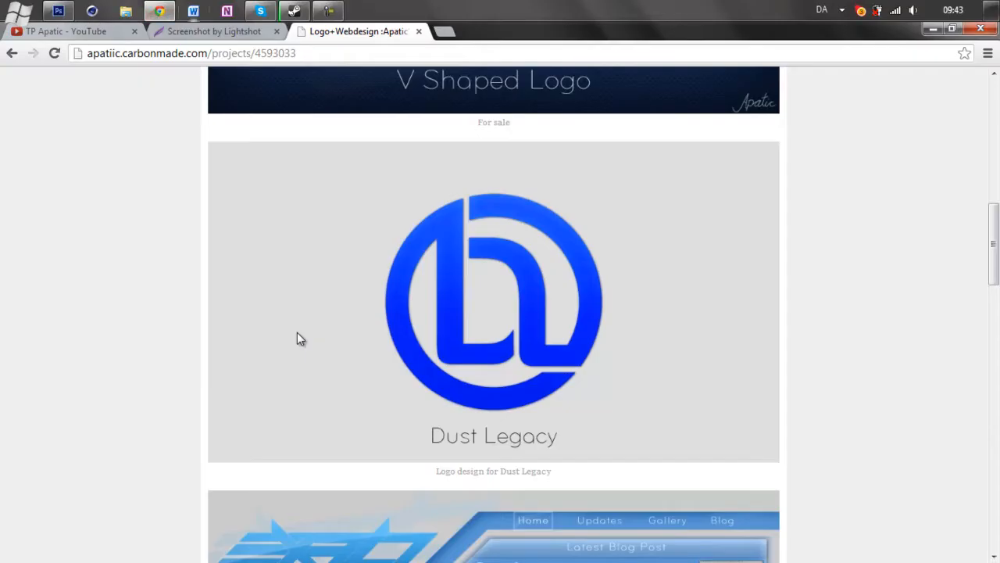
{"action": "key", "text": "alt+Tab"}
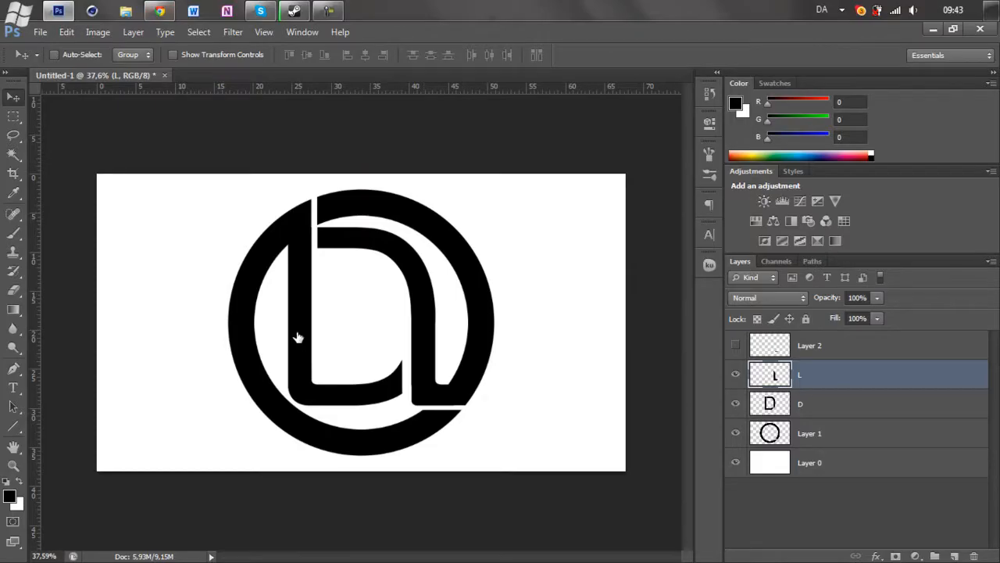
Merge the L, D and ring layers into one layer and place it above the hidden Layer 2
{"action": "key", "text": "alt+shift+bracketleft"}
{"action": "key", "text": "alt+shift+bracketleft"}
{"action": "right_click", "coordinate": [872, 382]}
{"action": "left_click", "coordinate": [873, 384]}
{"action": "left_click_drag", "start_coordinate": [872, 379], "coordinate": [871, 339]}
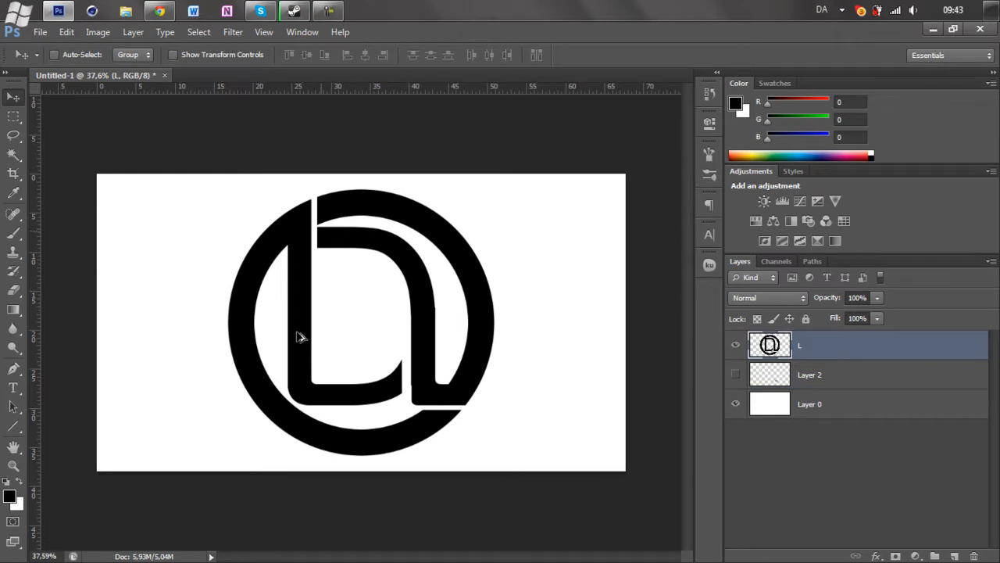
Load the merged logo layer's outline as a selection and make a work path from it with a tolerance of 1.0 pixels
{"action": "scroll", "coordinate": [297, 338], "scroll_direction": "down", "scroll_amount": 2}
{"action": "scroll", "coordinate": [297, 338], "scroll_direction": "up", "scroll_amount": 3}
{"action": "scroll", "coordinate": [297, 338], "scroll_direction": "down", "scroll_amount": 1}
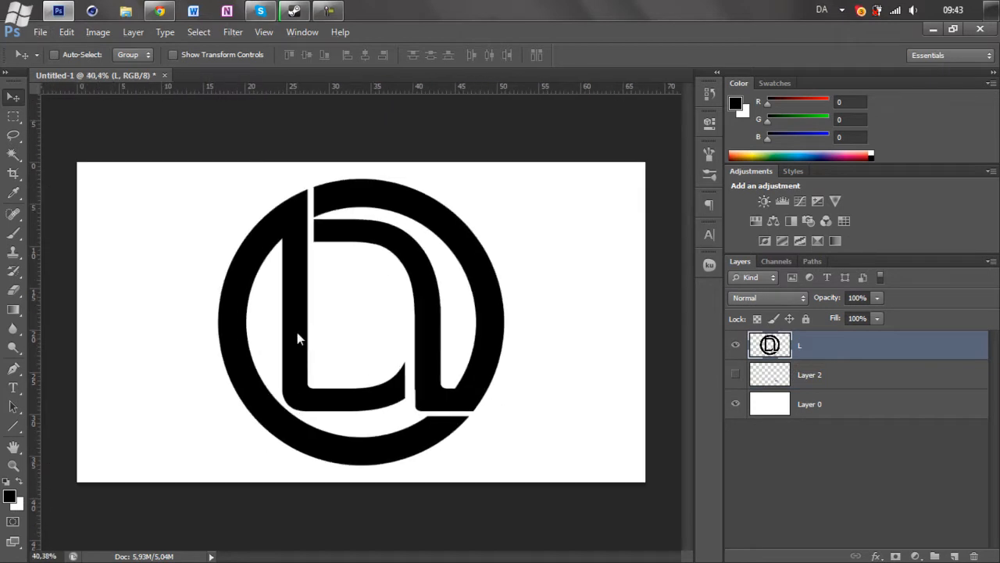
{"action": "key", "text": "F10"}
{"action": "key", "text": "m"}
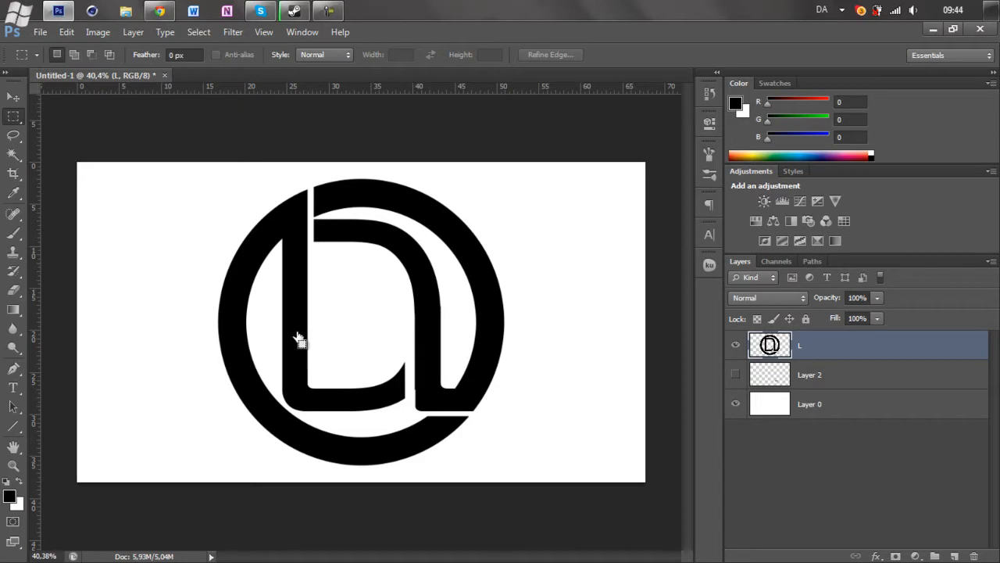
{"action": "key", "text": "ctrl+shift+d"}
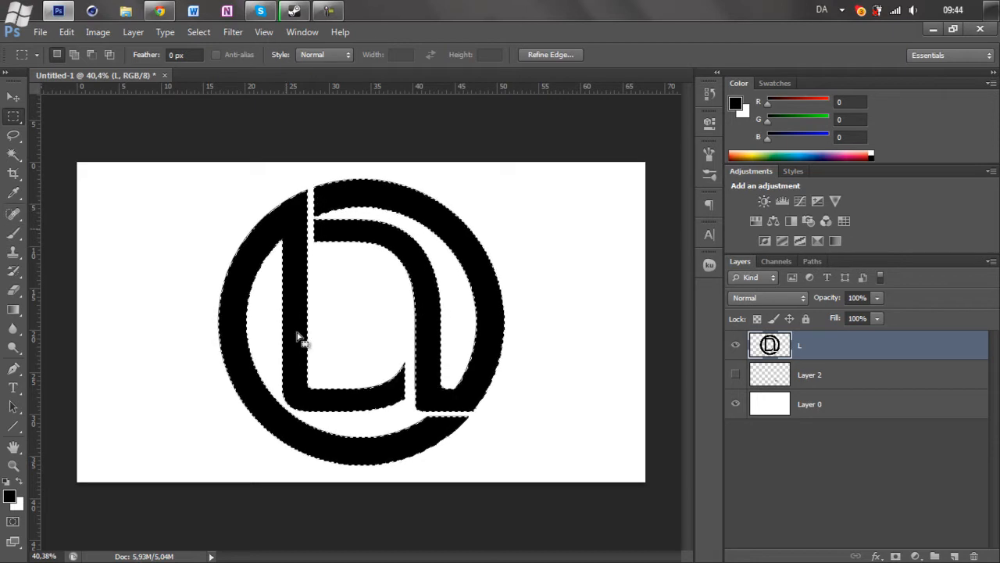
{"action": "right_click", "coordinate": [298, 337]}
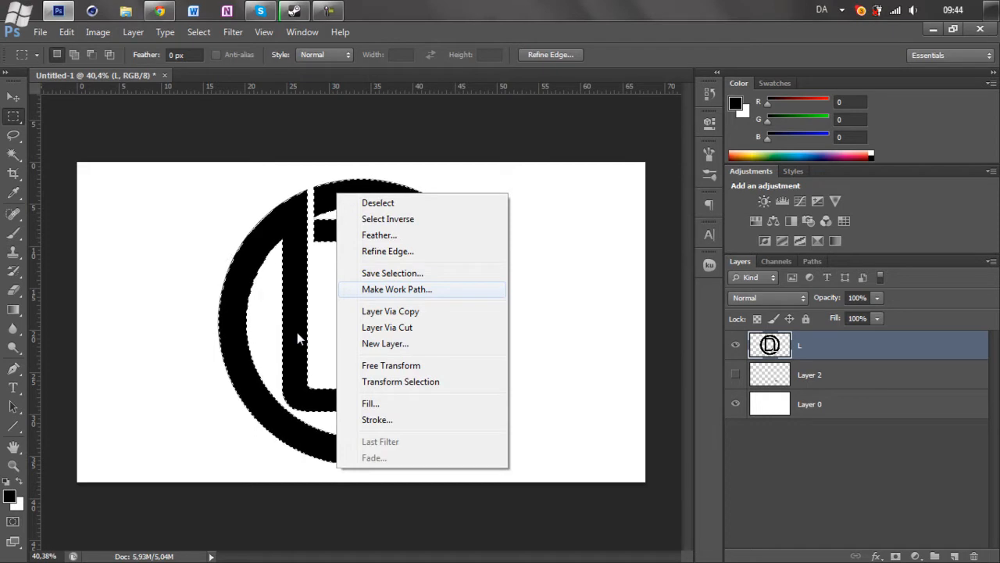
{"action": "key", "text": "Return"}
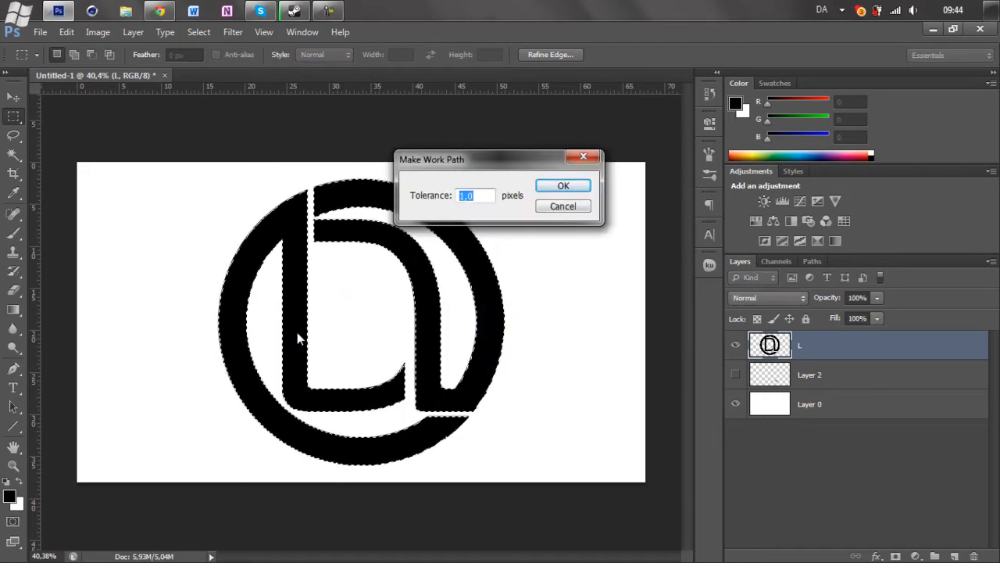
{"action": "key", "text": "Return"}
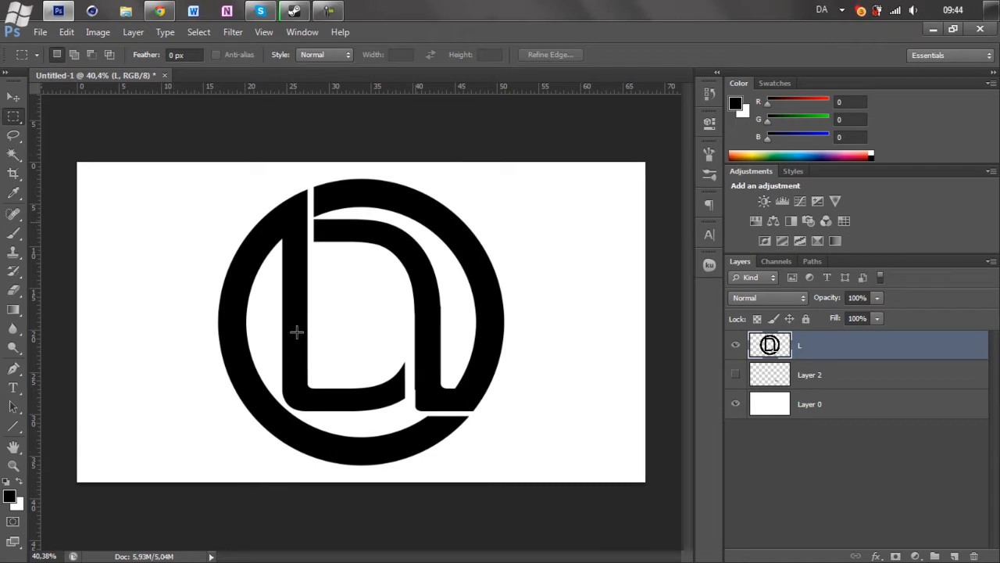
Export the logo's work path to Illustrator format as Untitled-1.ai on the desktop
{"action": "scroll", "coordinate": [296, 332], "scroll_direction": "up", "scroll_amount": 5}
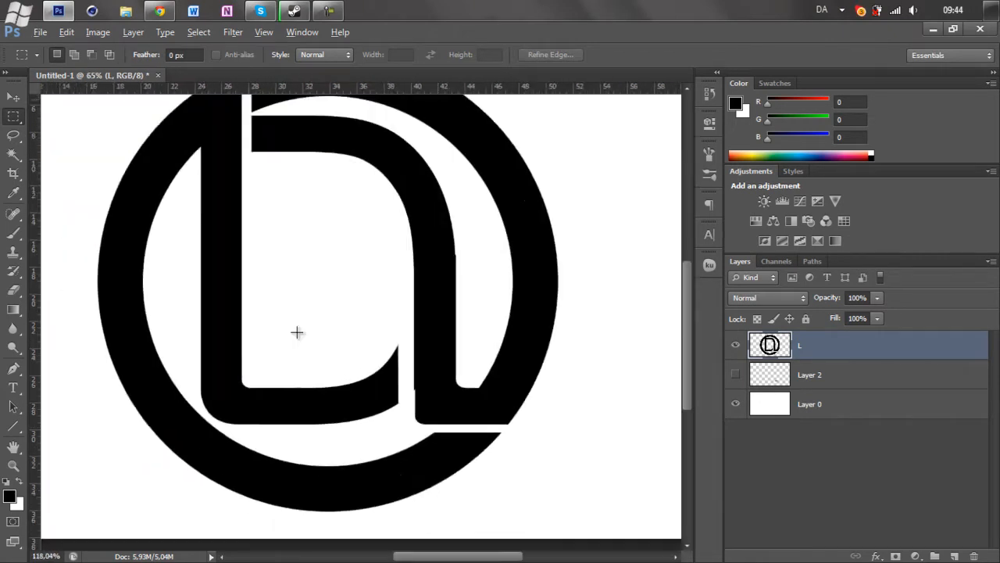
{"action": "scroll", "coordinate": [297, 332], "scroll_direction": "down", "scroll_amount": 2}
{"action": "scroll", "coordinate": [297, 332], "scroll_direction": "down", "scroll_amount": 6}
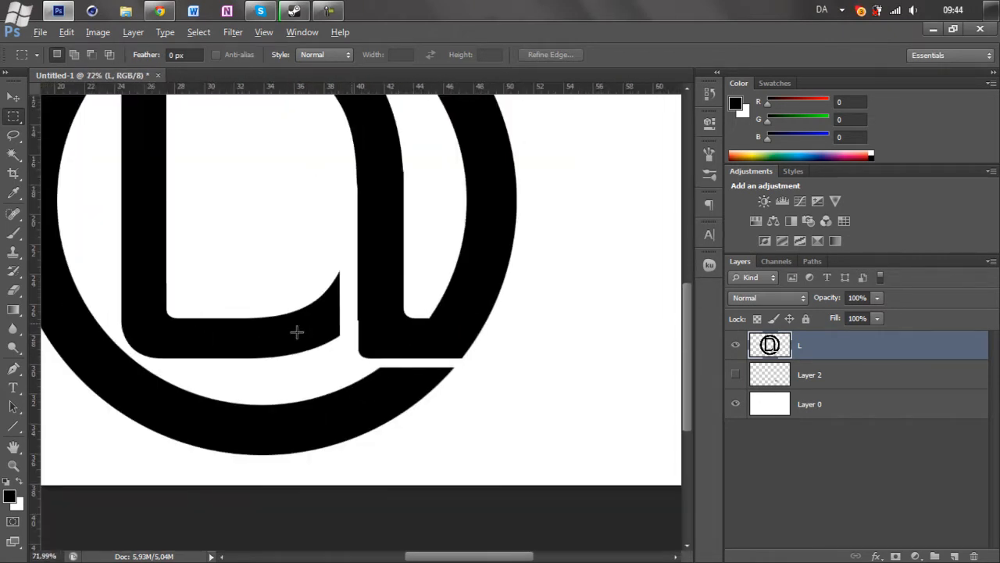
{"action": "scroll", "coordinate": [298, 336], "scroll_direction": "down", "scroll_amount": 2}
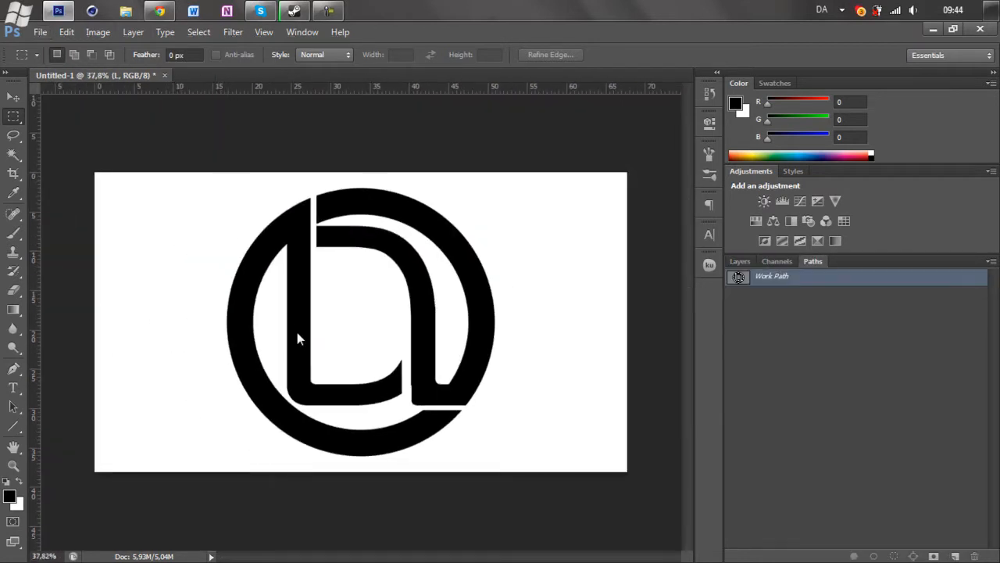
{"action": "key", "text": "alt+f"}
{"action": "key", "text": "Right"}
{"action": "key", "text": "Left"}
{"action": "key", "text": "Down"}
{"action": "key", "text": "Right"}
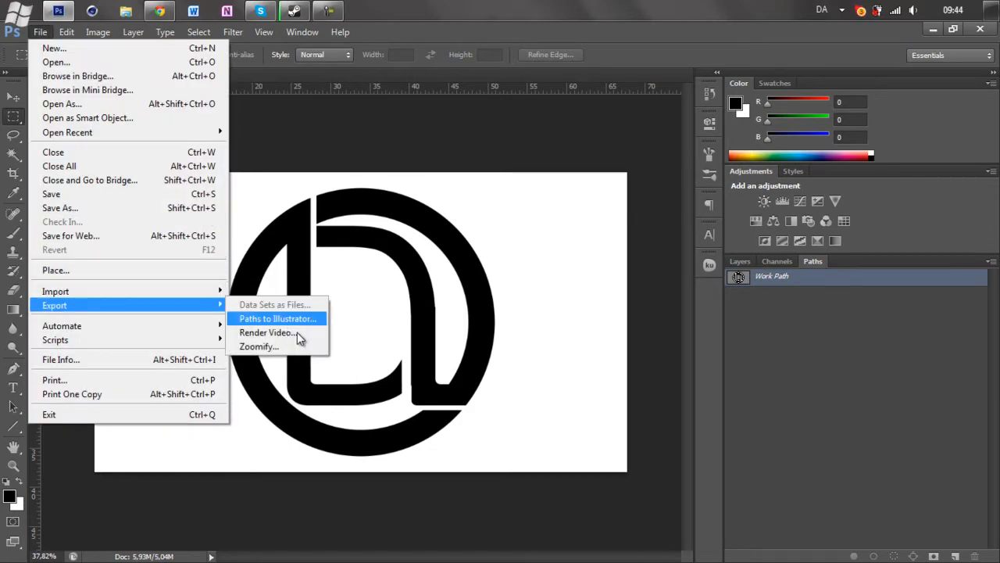
{"action": "key", "text": "Return"}
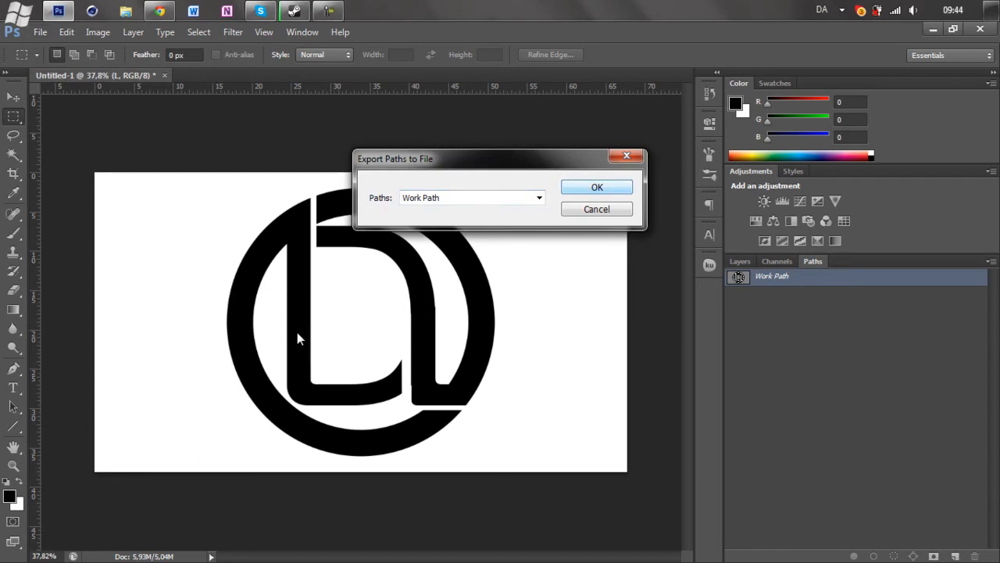
{"action": "key", "text": "Return"}
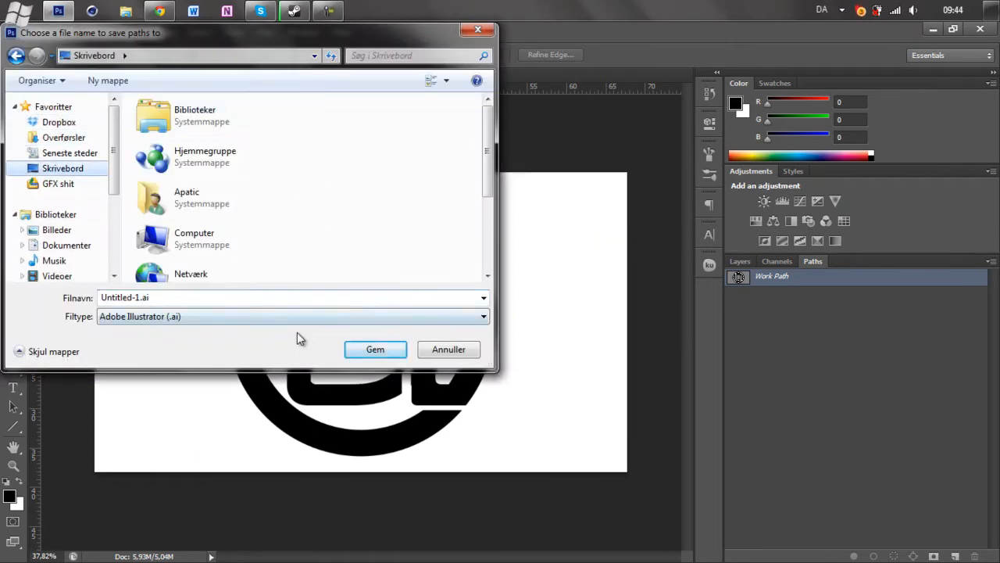
{"action": "key", "text": "Return"}
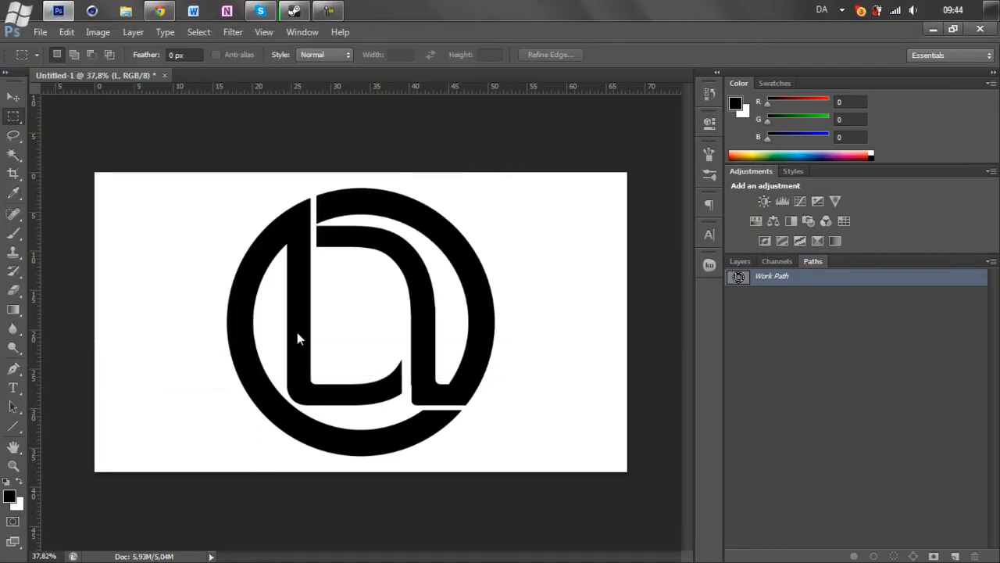
Show the desktop, move the exported Untitled-1.ai file to the empty area near the red ring artwork, and deselect it
{"action": "key", "text": "super+d"}
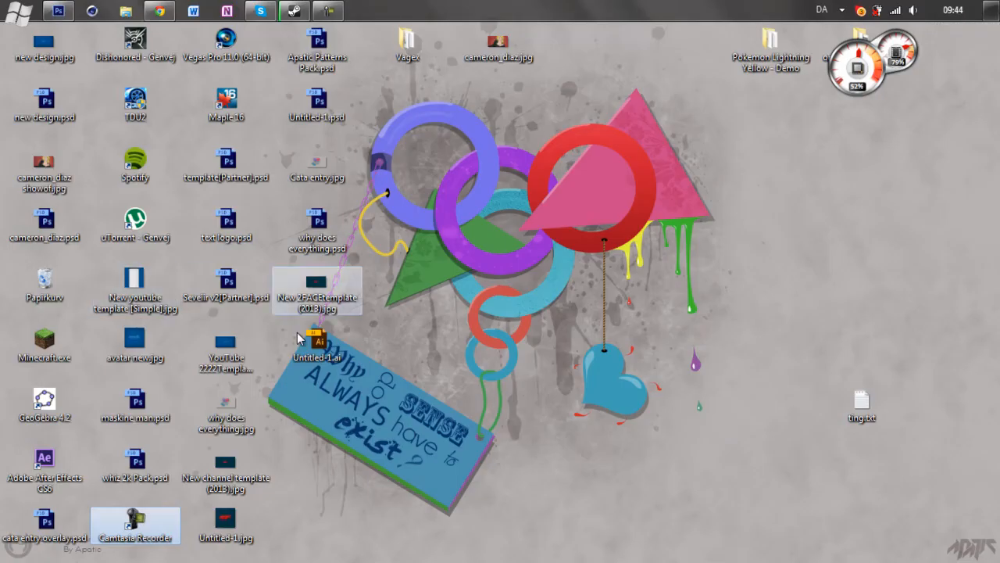
{"action": "left_click_drag", "start_coordinate": [297, 338], "coordinate": [705, 239]}
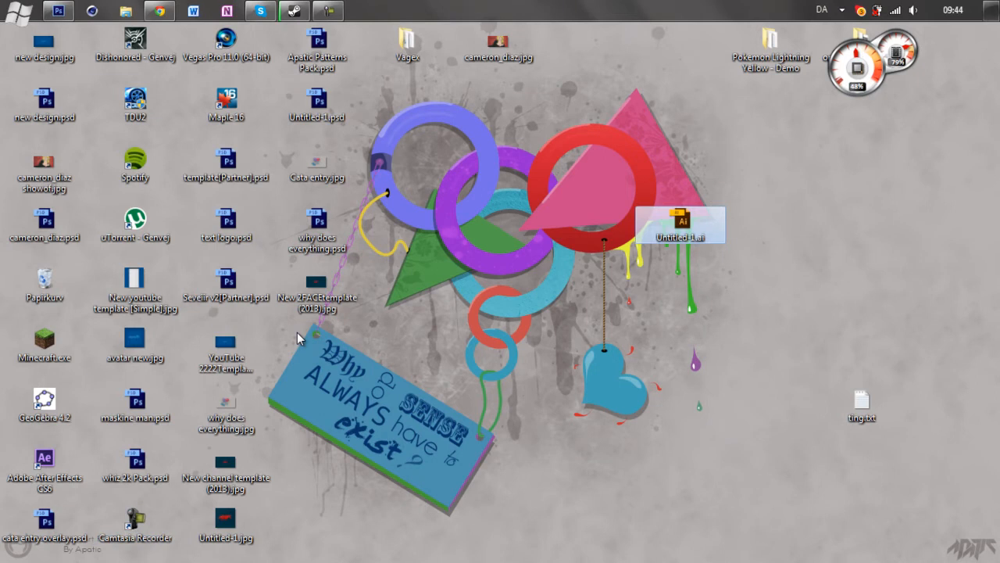
{"action": "left_click_drag", "start_coordinate": [814, 288], "coordinate": [628, 161]}
{"action": "left_click", "coordinate": [628, 161]}
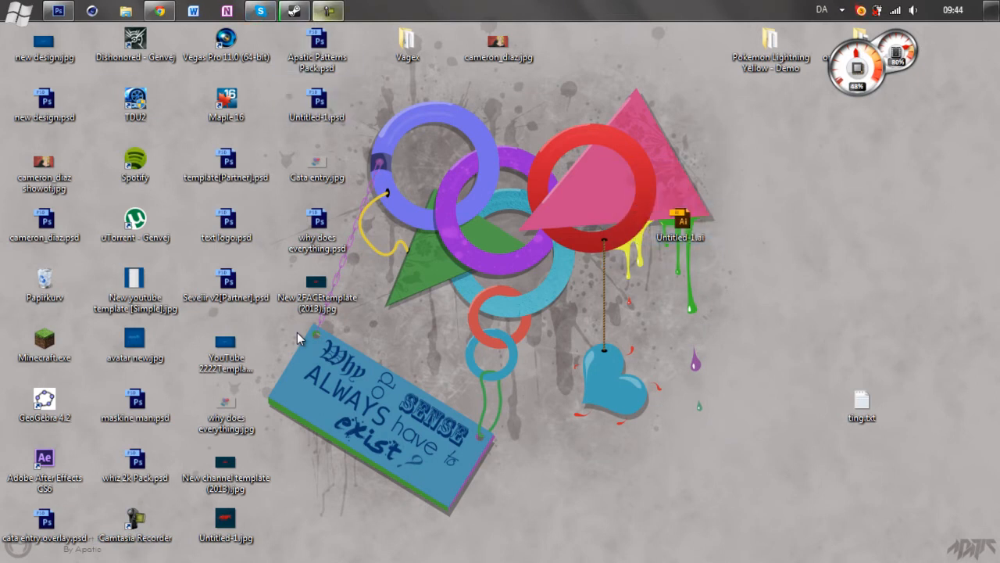
Return to Photoshop, show the layer list, and activate the Move tool
{"action": "left_click", "coordinate": [59, 11]}
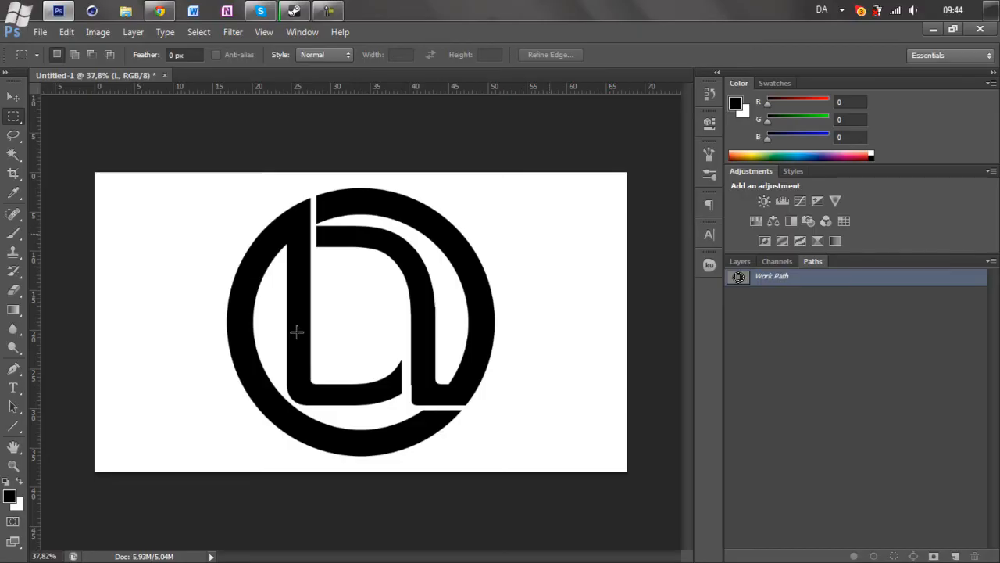
{"action": "left_click", "coordinate": [739, 261]}
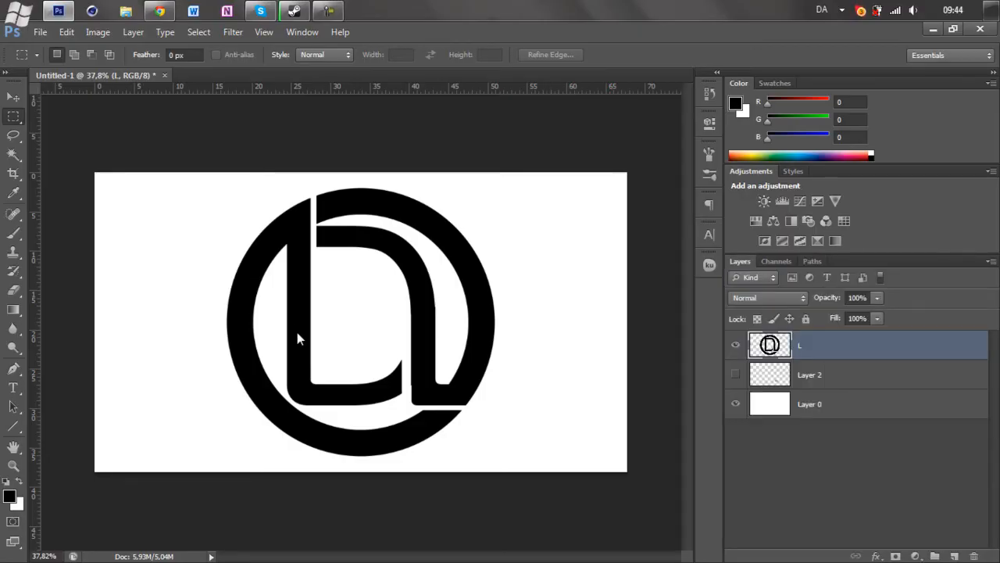
{"action": "key", "text": "v"}
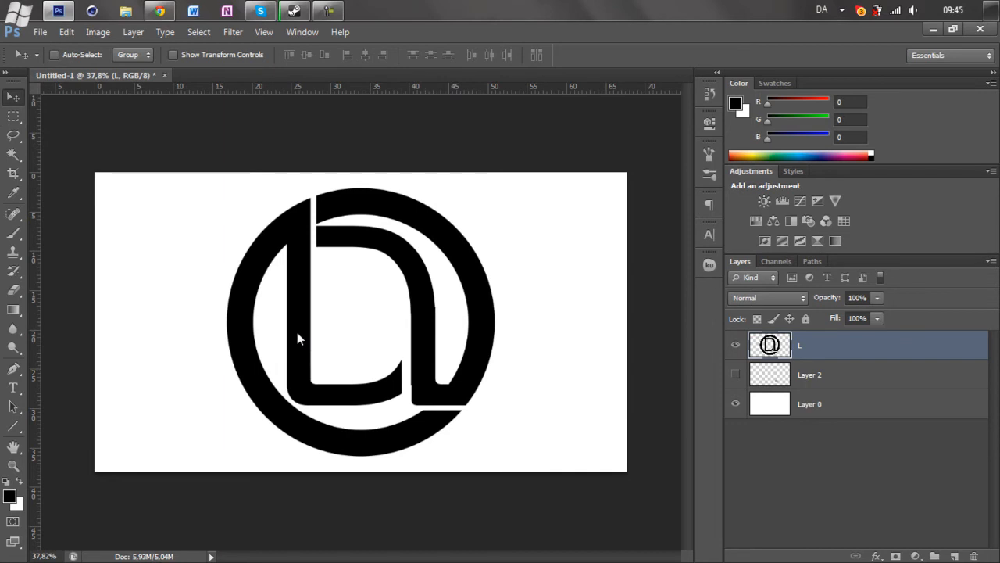
{"action": "left_click", "coordinate": [328, 10]}
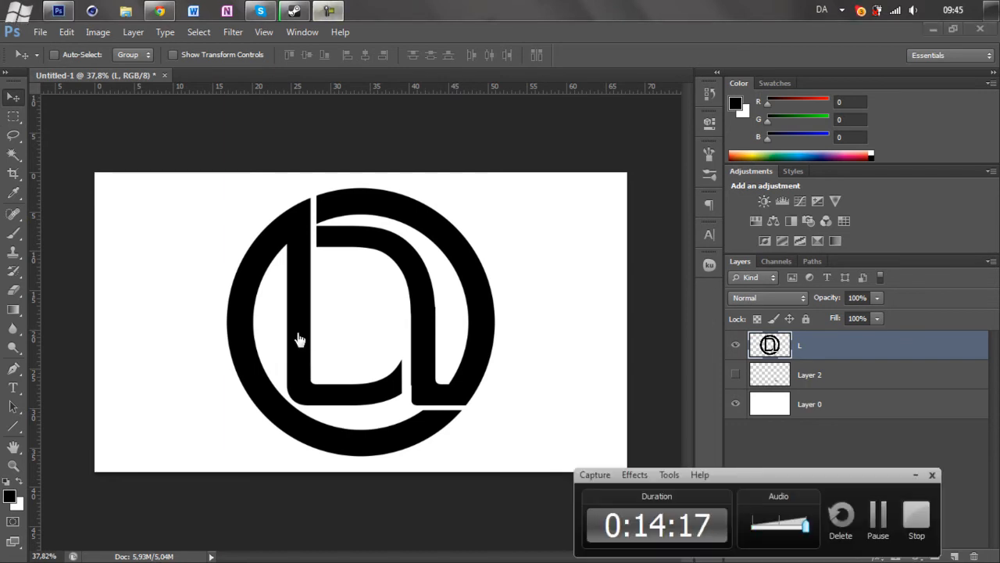